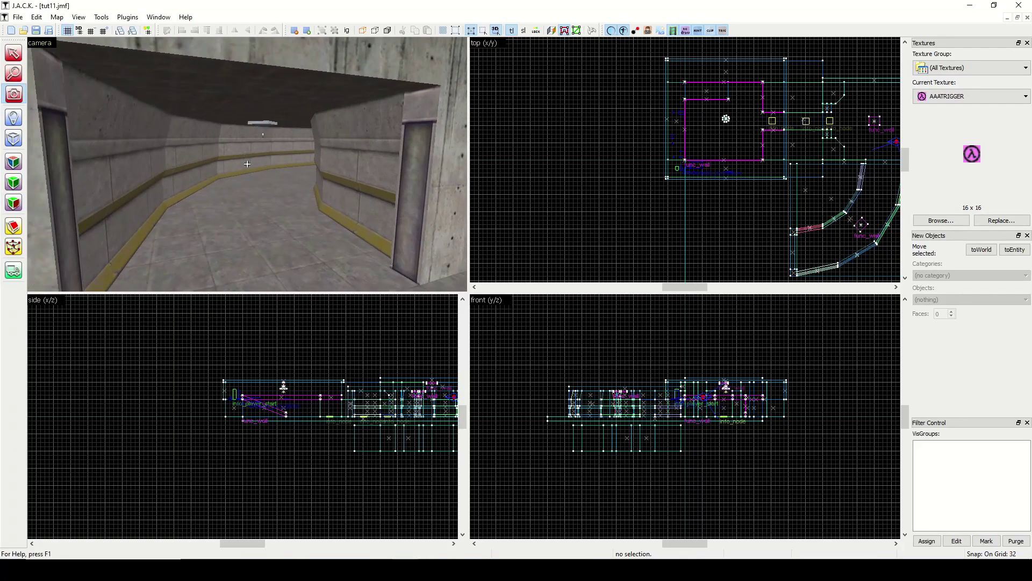
# Raise the red door at the end of the curved corridor by five 32-unit grid steps to open the doorway.
pyautogui.press('w')
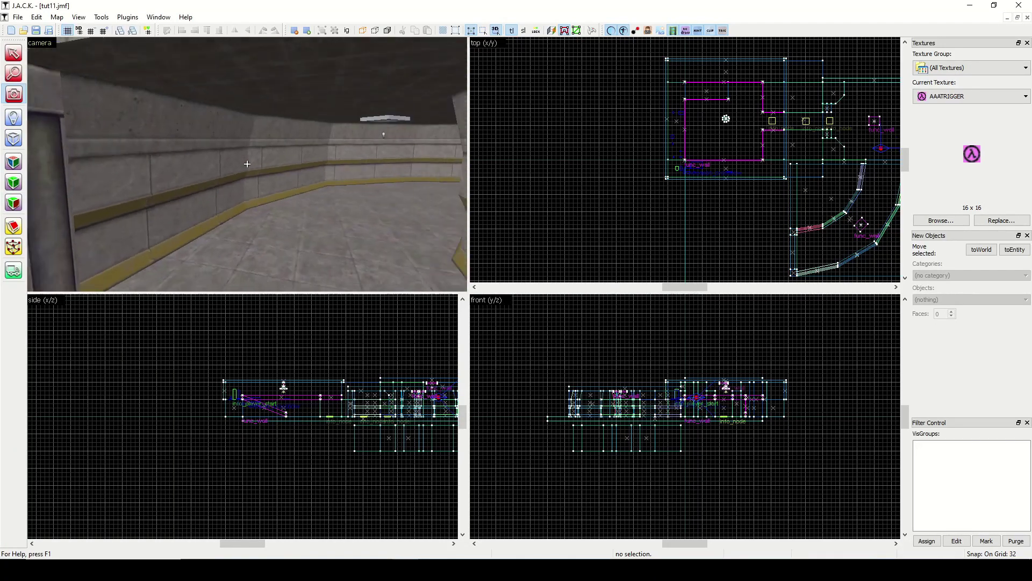
pyautogui.press('w')
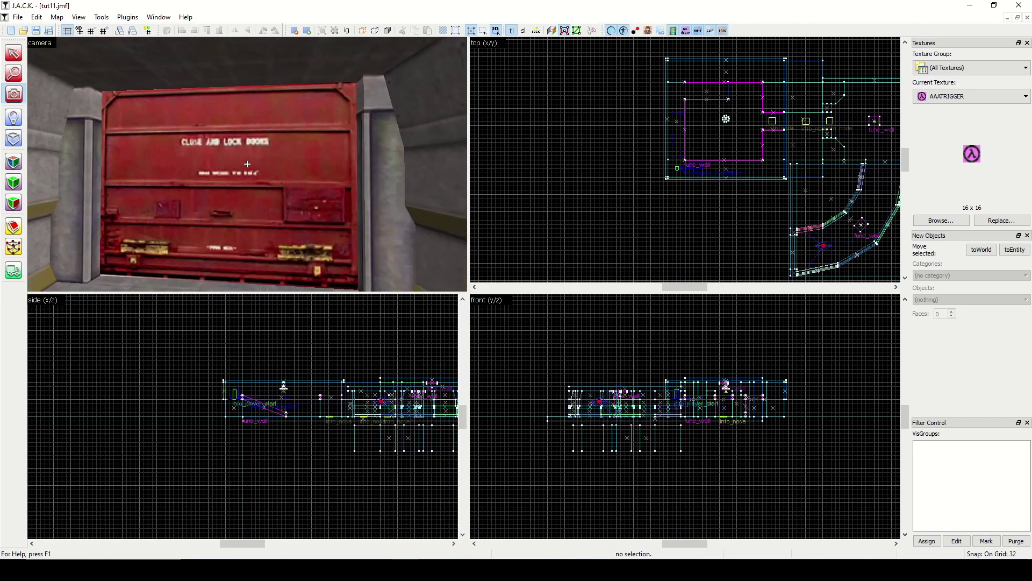
pyautogui.hotkey('shift', 's')
pyautogui.click(277, 196)
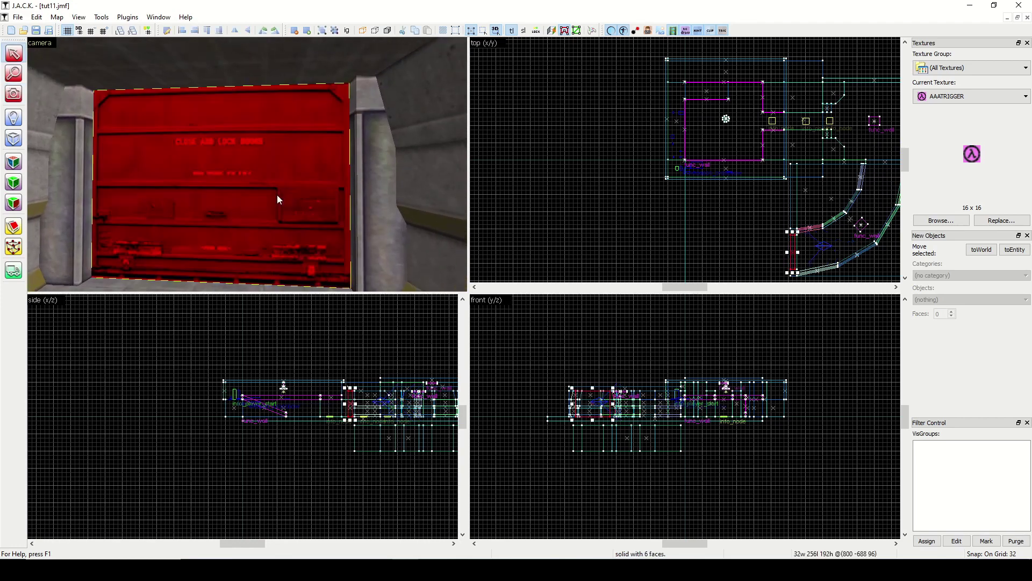
pyautogui.click(13, 94)
pyautogui.moveTo(247, 164); pyautogui.dragTo(228, 174)
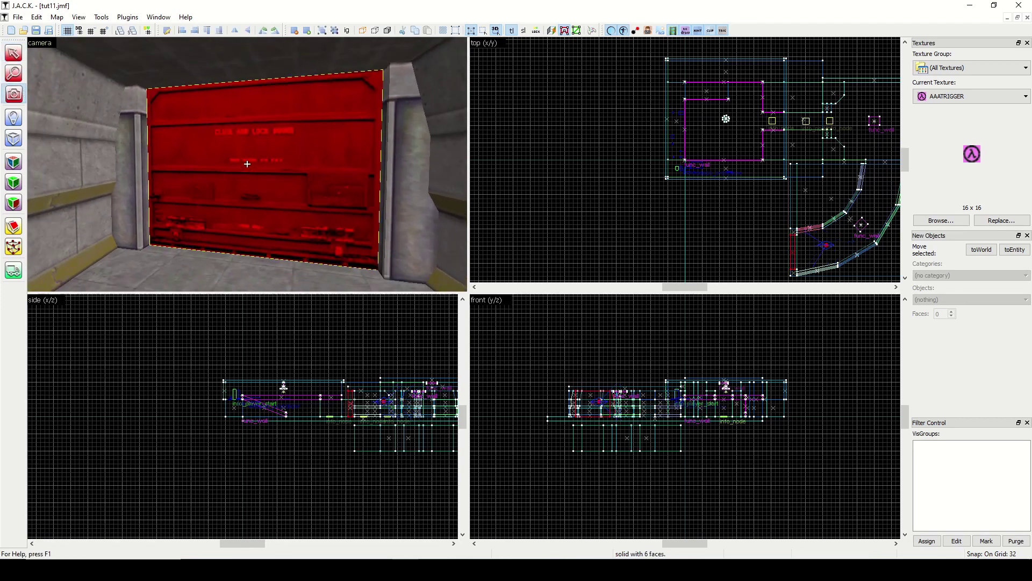
pyautogui.hotkey('shift', 's')
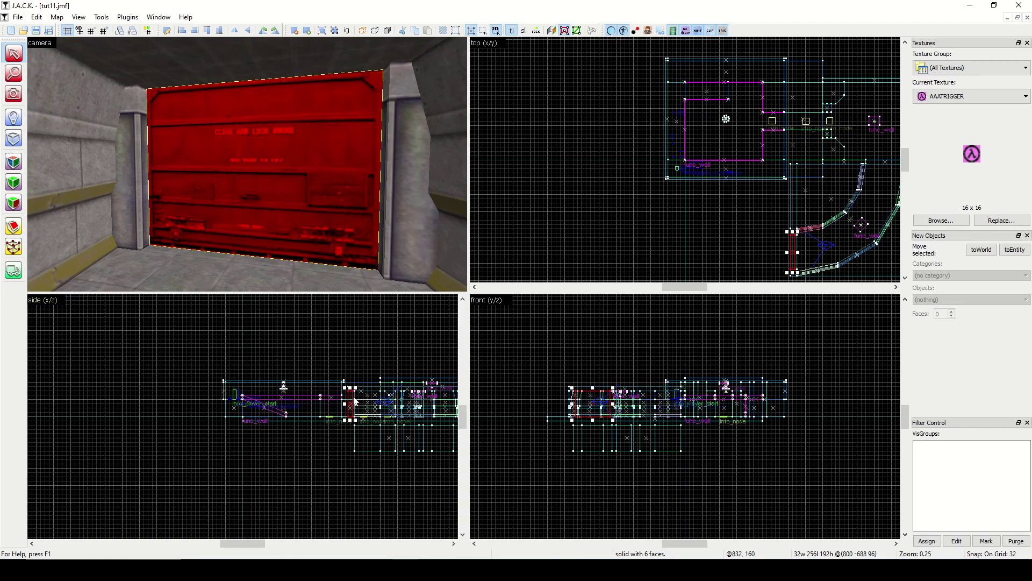
pyautogui.click(321, 357)
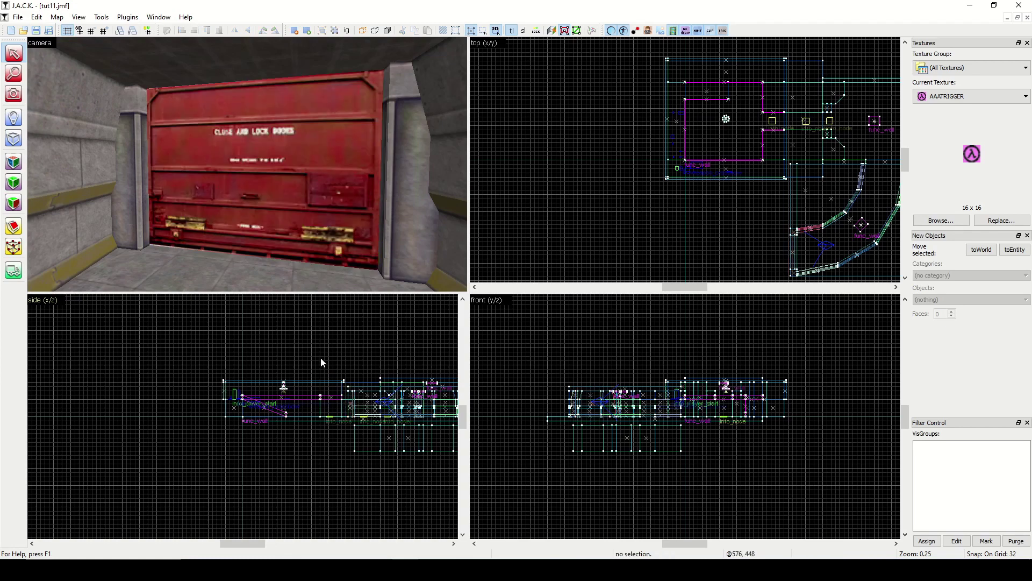
pyautogui.click(283, 165)
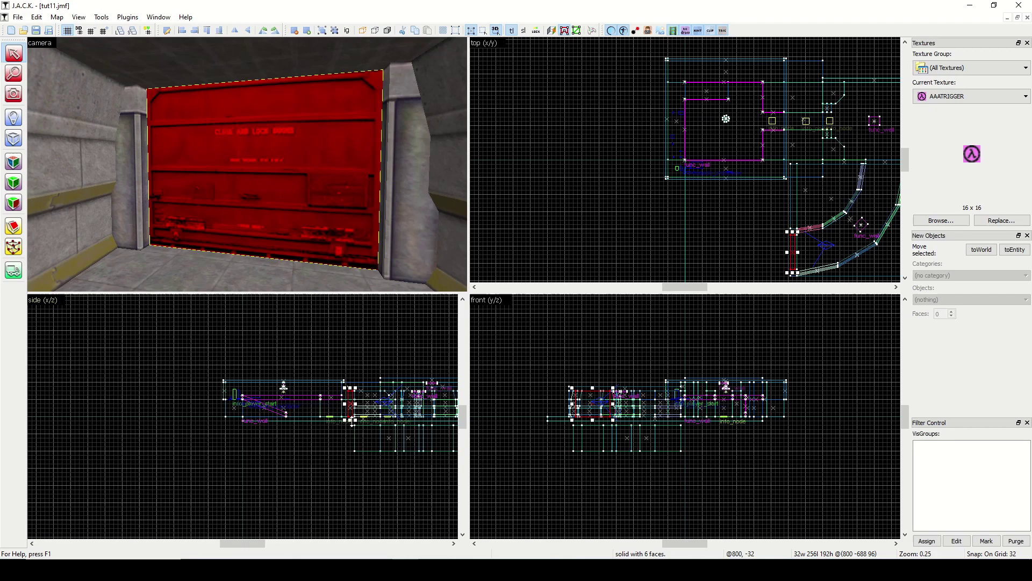
pyautogui.press('Up')
pyautogui.press('Up')
pyautogui.press('Up')
pyautogui.press('Up')
pyautogui.press('Up')
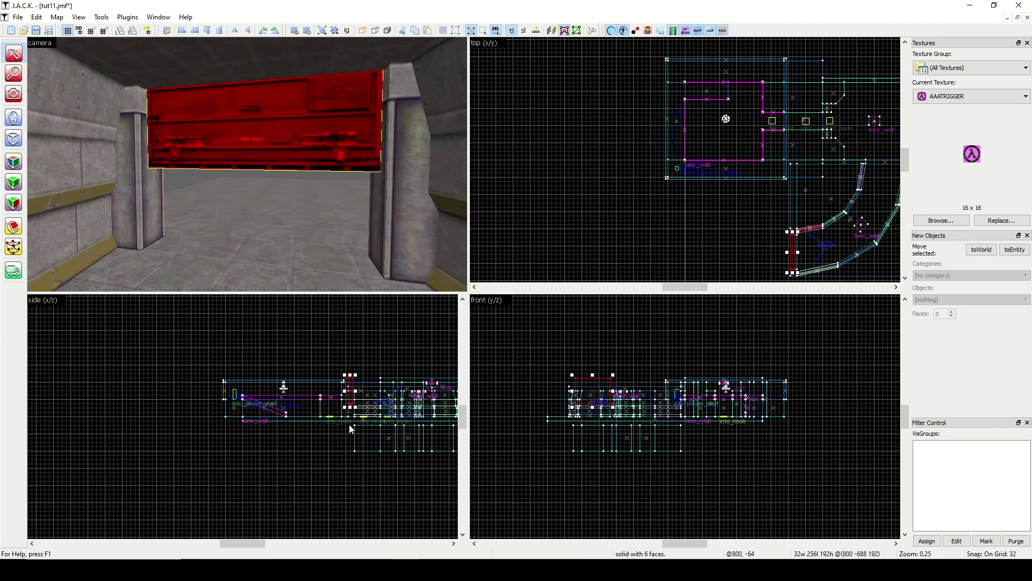
pyautogui.click(397, 346)
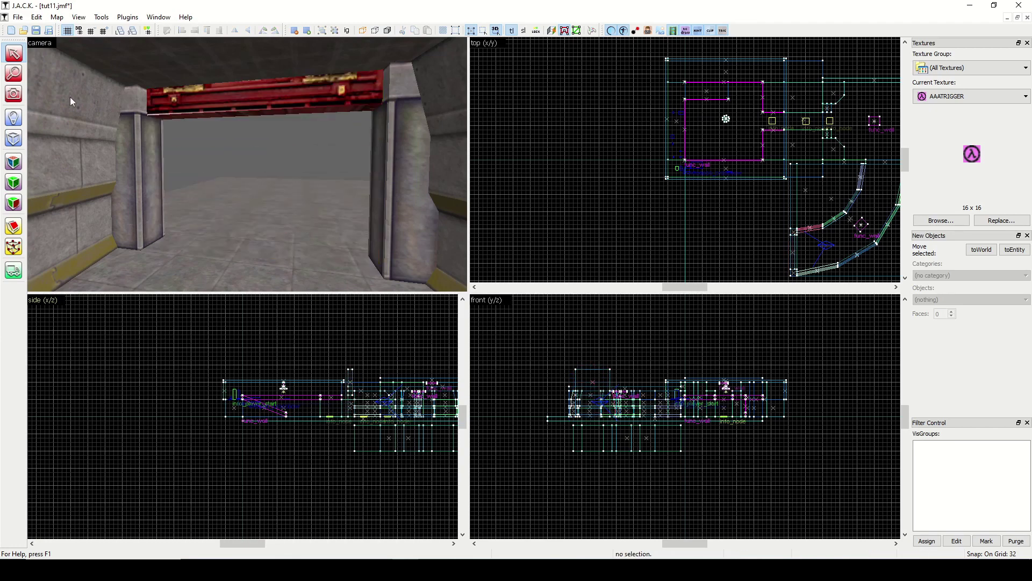
# Lower the grid to 16 units and split the large floor slab along the doorway's outer edge with the clipping tool, keeping both pieces.
pyautogui.click(13, 94)
pyautogui.moveTo(247, 163); pyautogui.dragTo(247, 163)
pyautogui.click(17, 54)
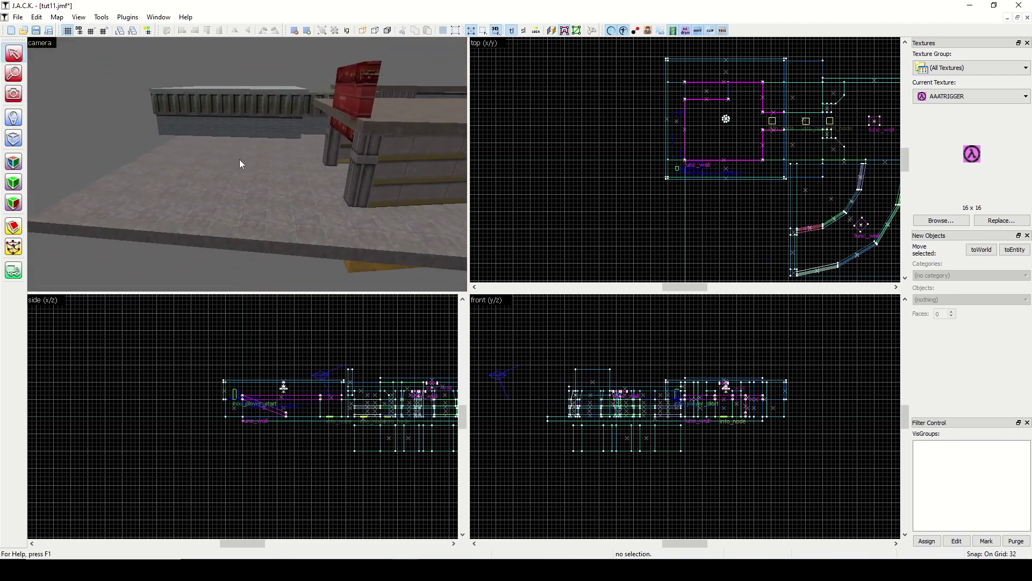
pyautogui.click(240, 160)
pyautogui.scroll(-2, 699, 185)
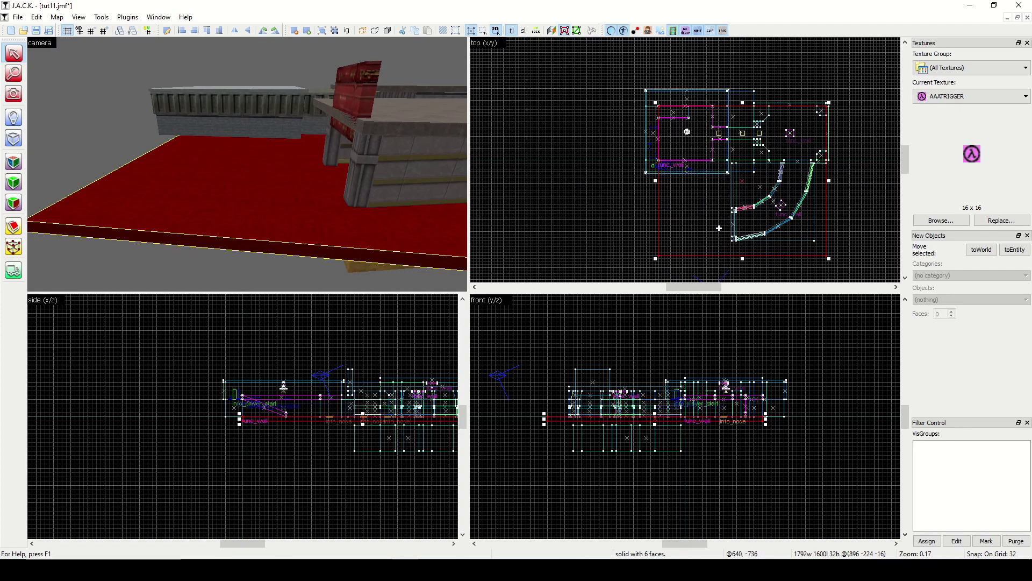
pyautogui.scroll(3, 719, 229)
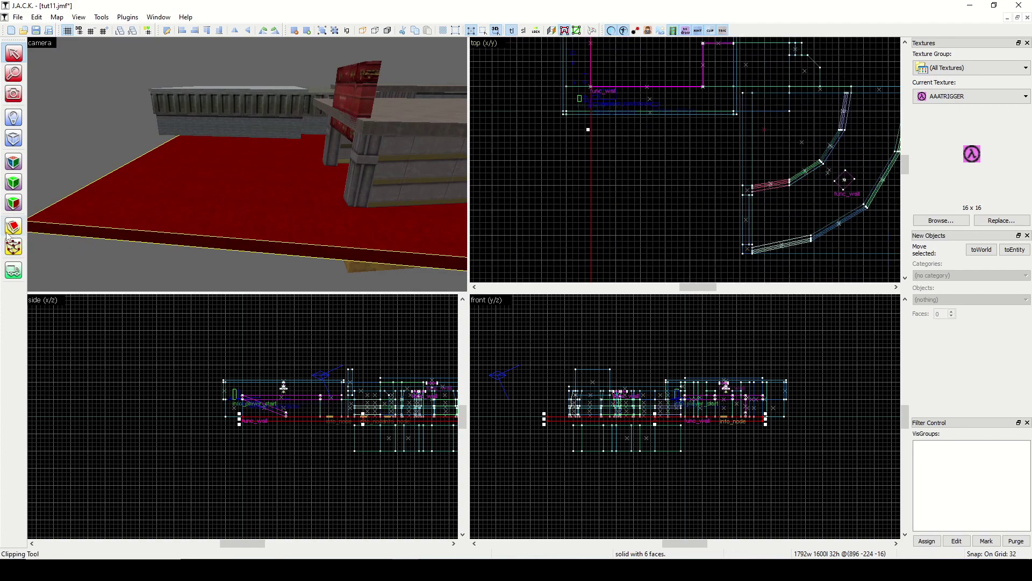
pyautogui.click(8, 232)
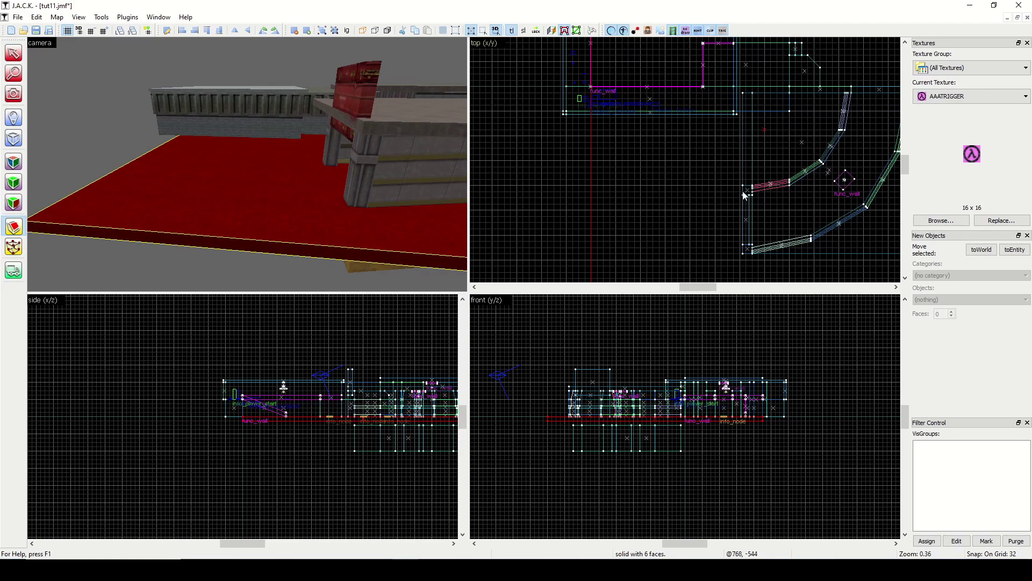
pyautogui.scroll(4, 745, 195)
pyautogui.click(94, 33)
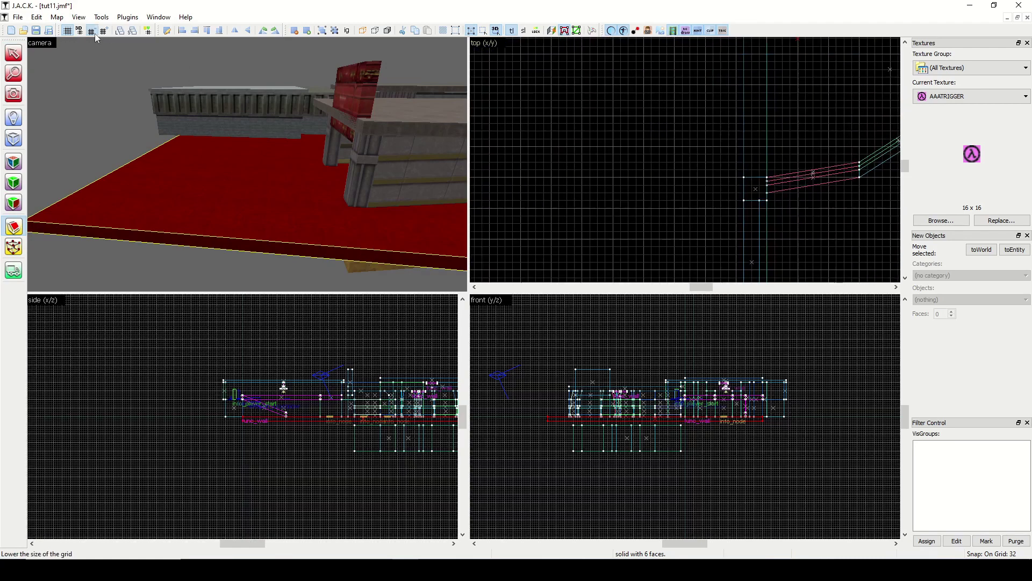
pyautogui.click(95, 33)
pyautogui.moveTo(742, 171); pyautogui.dragTo(745, 217)
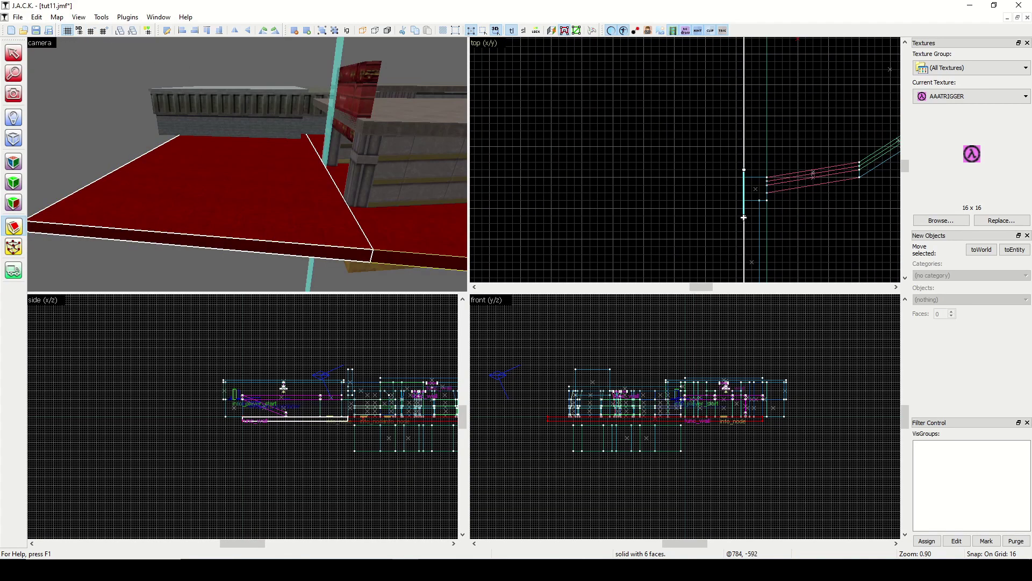
pyautogui.click(19, 228)
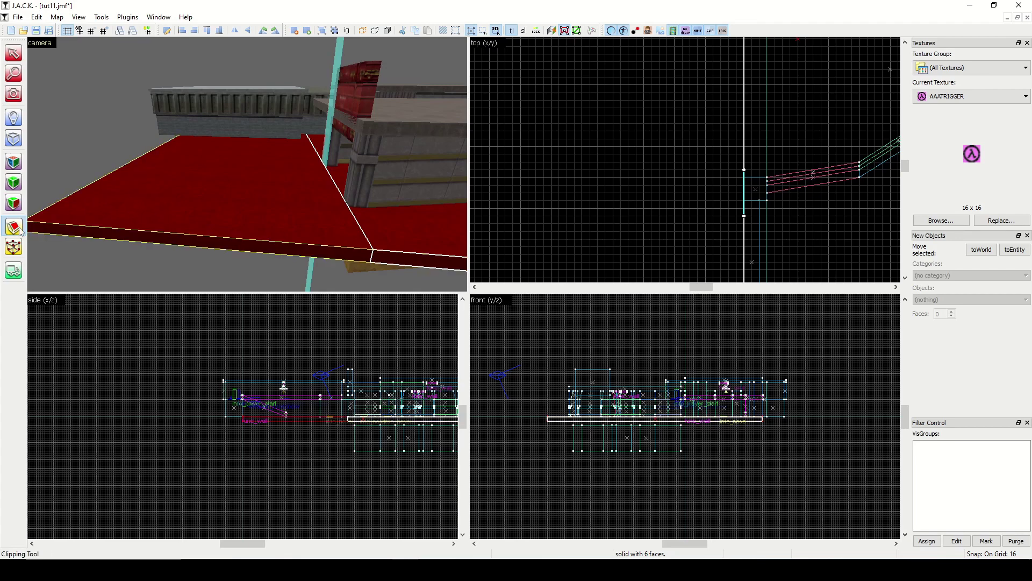
pyautogui.click(18, 228)
pyautogui.press('Return')
# Delete the piece of floor slab lying outside the doorway.
pyautogui.click(13, 53)
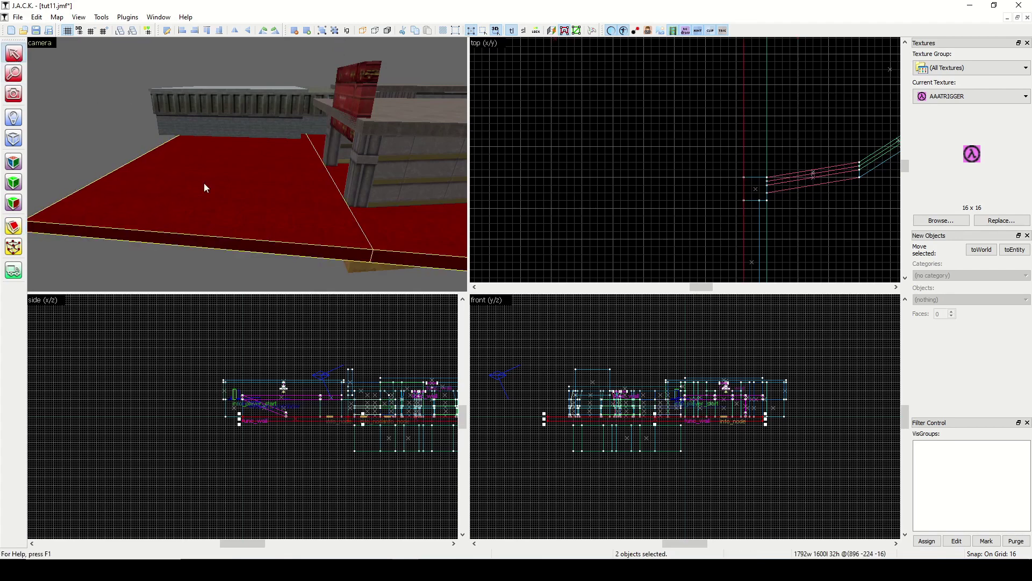
pyautogui.click(206, 185)
pyautogui.scroll(-5, 651, 223)
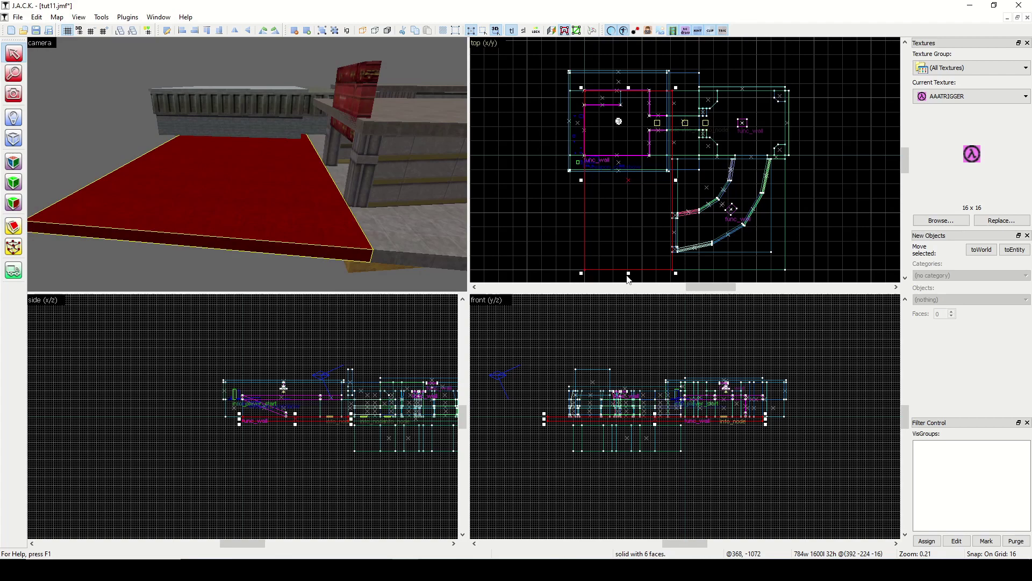
pyautogui.moveTo(627, 275); pyautogui.dragTo(618, 143)
pyautogui.scroll(5, 621, 186)
pyautogui.press('Delete')
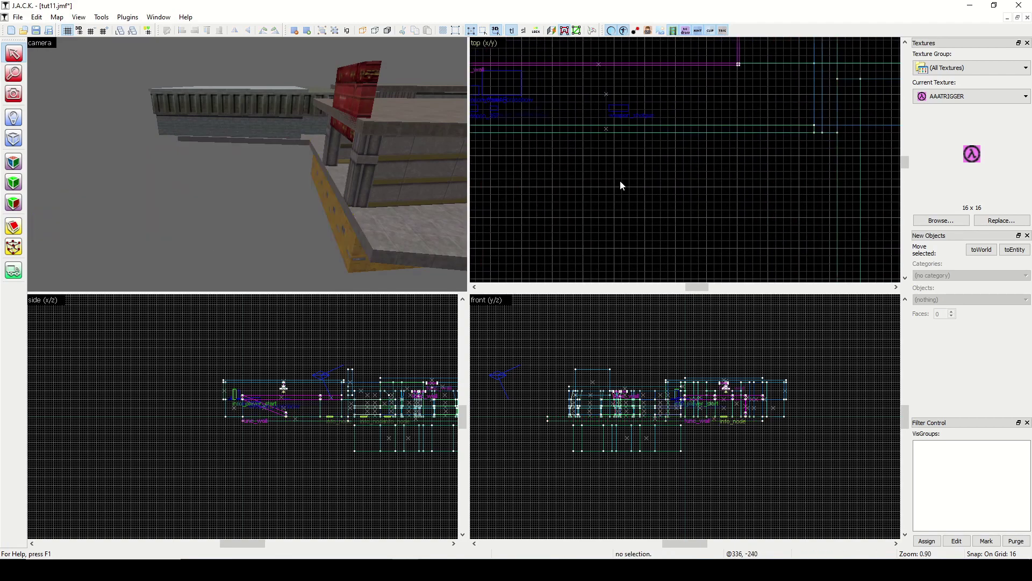
# Filter the textures by "out" and choose OUT_WALL8 as the current texture.
pyautogui.click(13, 94)
pyautogui.moveTo(231, 167); pyautogui.dragTo(493, 206)
pyautogui.click(958, 221)
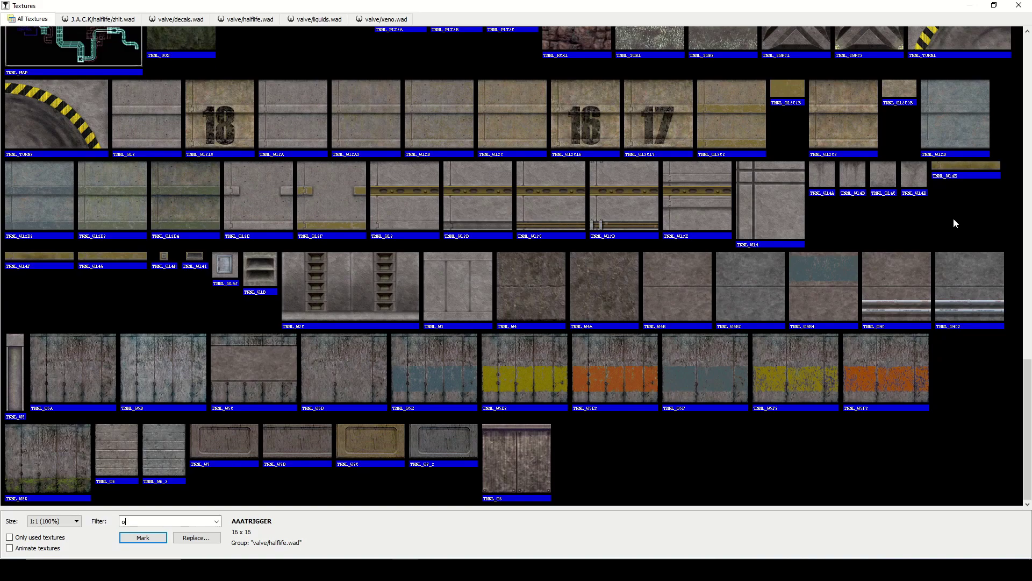
pyautogui.write('ut')
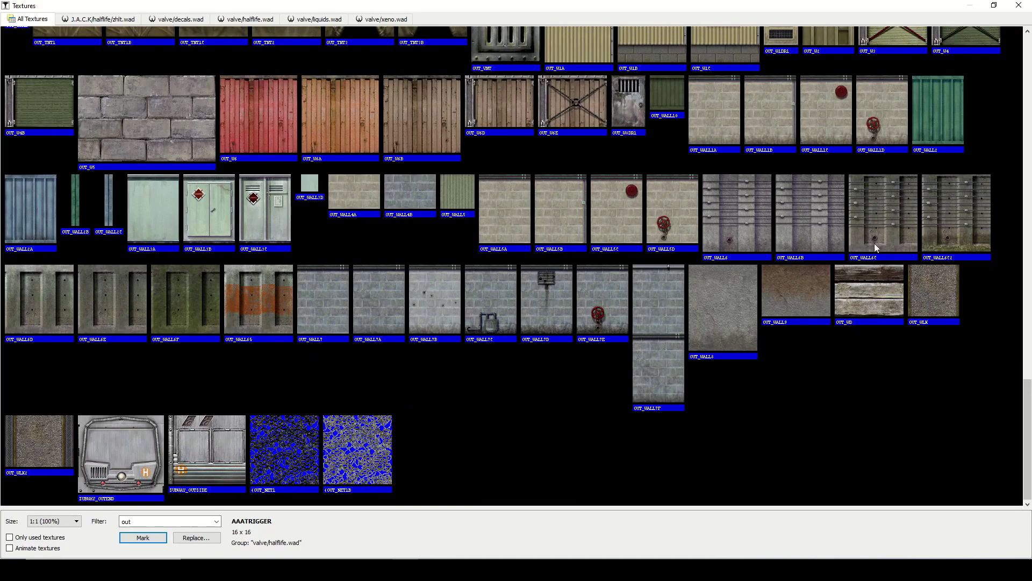
pyautogui.moveTo(1027, 440); pyautogui.dragTo(1027, 191)
pyautogui.moveTo(1031, 149); pyautogui.dragTo(1031, 103)
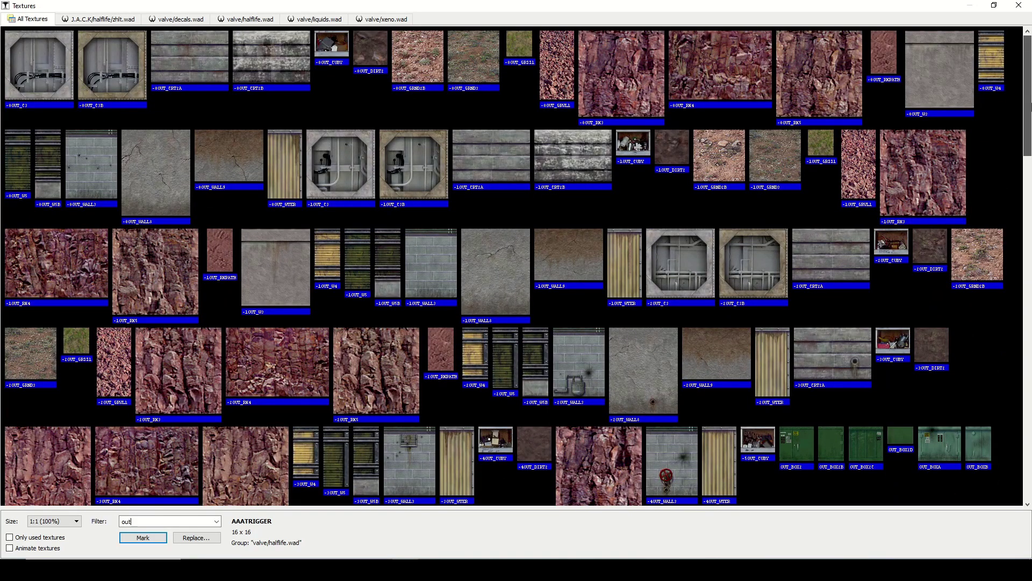
pyautogui.click(950, 66)
pyautogui.moveTo(1027, 144); pyautogui.dragTo(1011, 518)
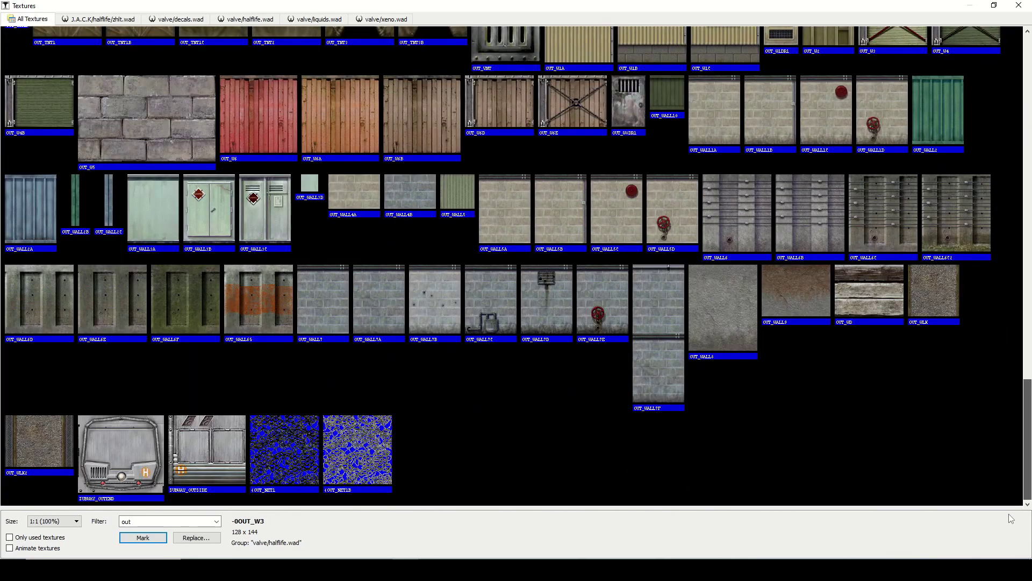
pyautogui.doubleClick(720, 320)
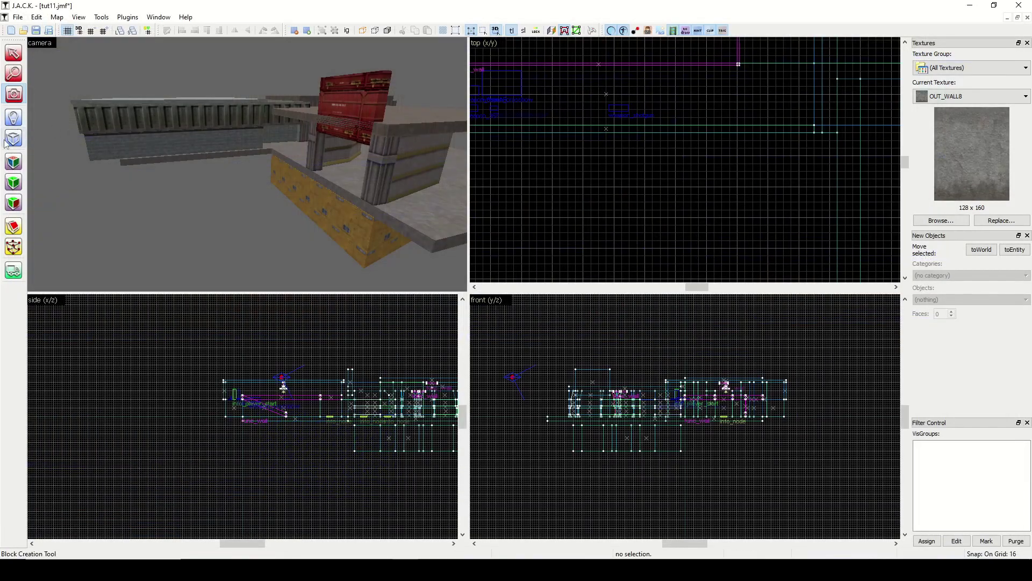
# Create a wall block 928 x 48 units and 304 units high along the outer side of the starting room, ending at the doorway's edge.
pyautogui.click(8, 141)
pyautogui.scroll(-3, 668, 127)
pyautogui.scroll(2, 680, 168)
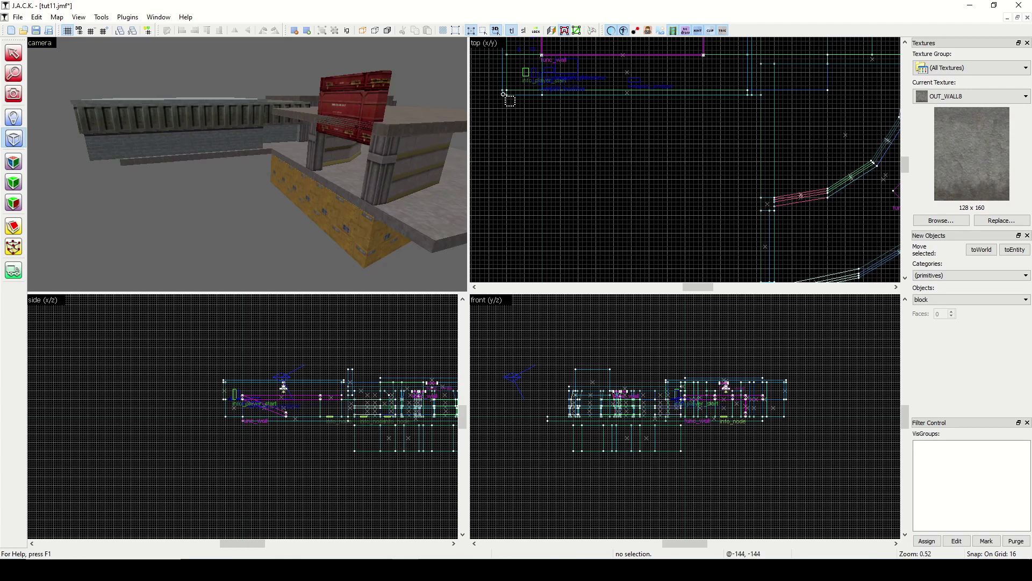
pyautogui.moveTo(502, 93); pyautogui.dragTo(760, 111)
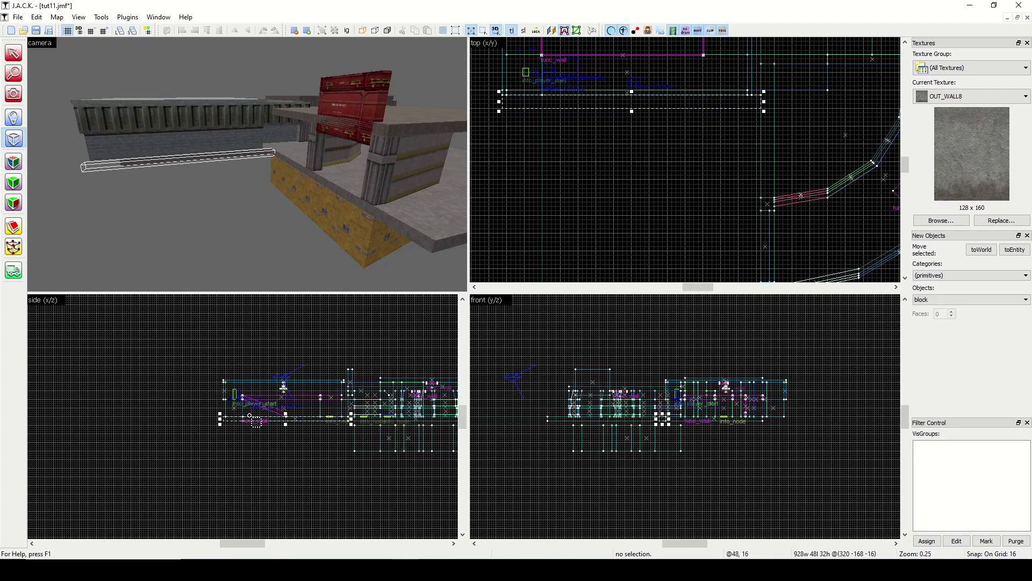
pyautogui.rightClick(280, 393)
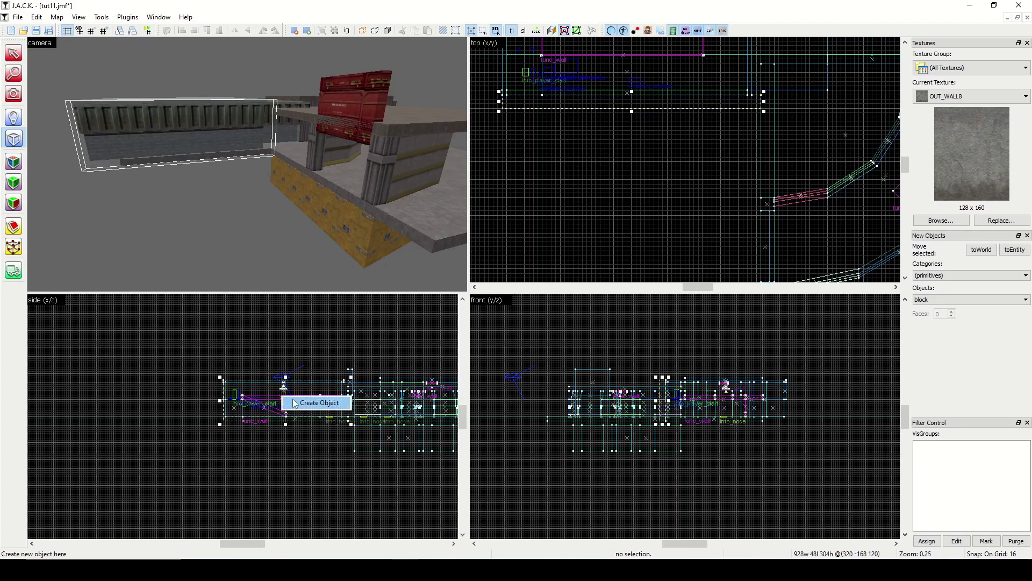
pyautogui.click(295, 407)
# Examine the new concrete wall's front face and its surface properties, including texture scale and shift.
pyautogui.click(14, 93)
pyautogui.scroll(5, 247, 164)
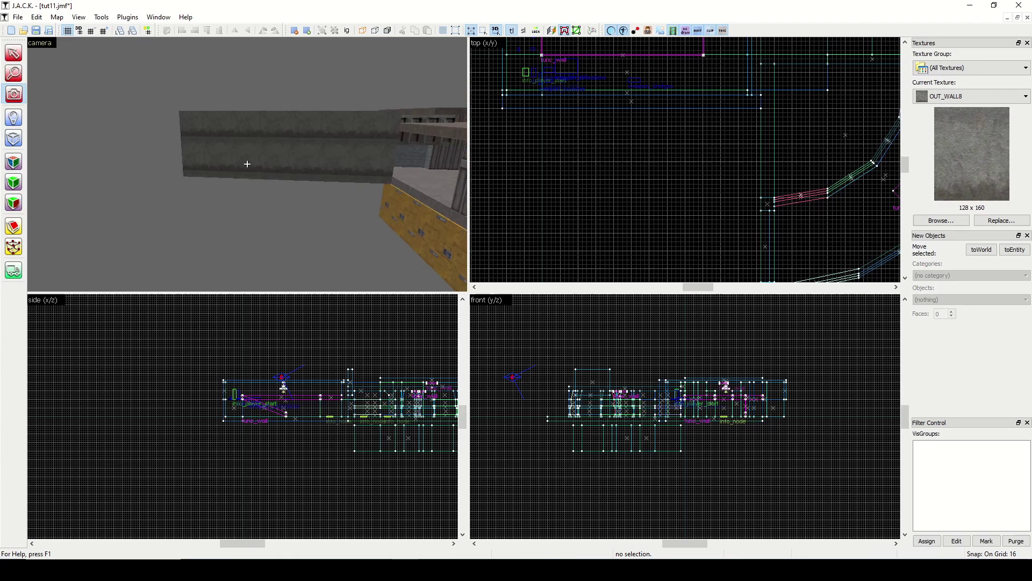
pyautogui.moveTo(247, 164); pyautogui.dragTo(247, 164)
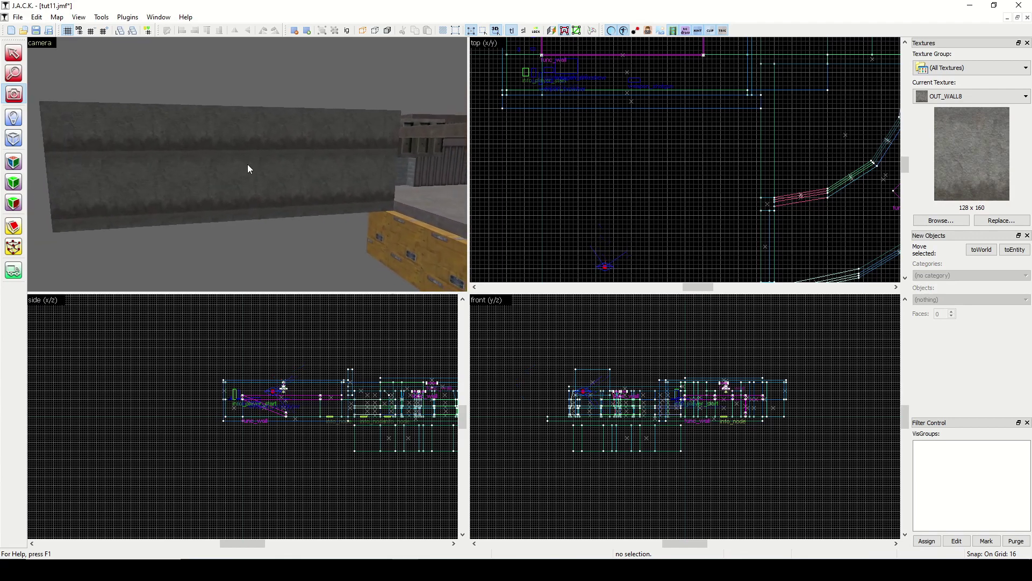
pyautogui.click(13, 162)
pyautogui.click(234, 182)
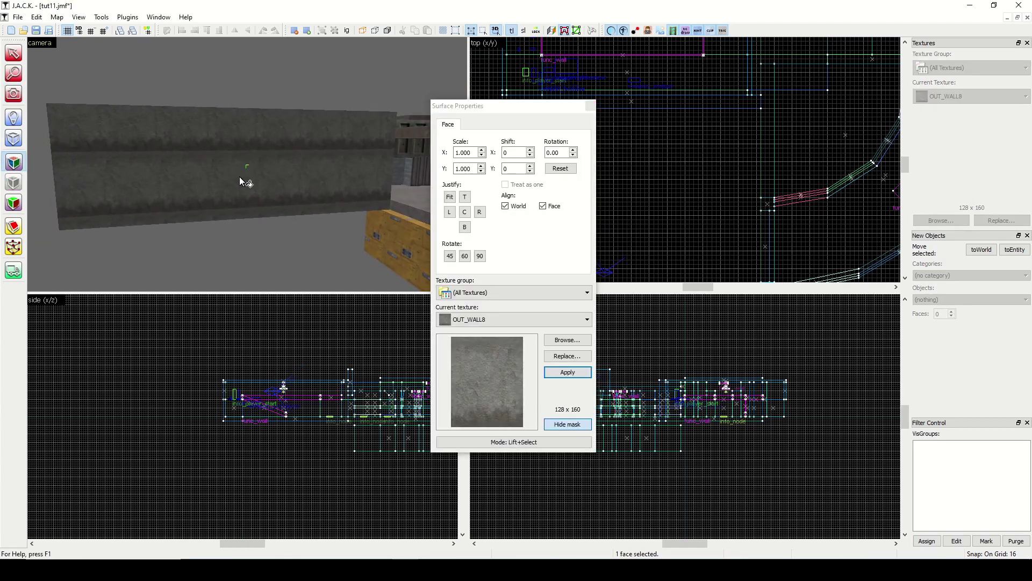
pyautogui.click(590, 106)
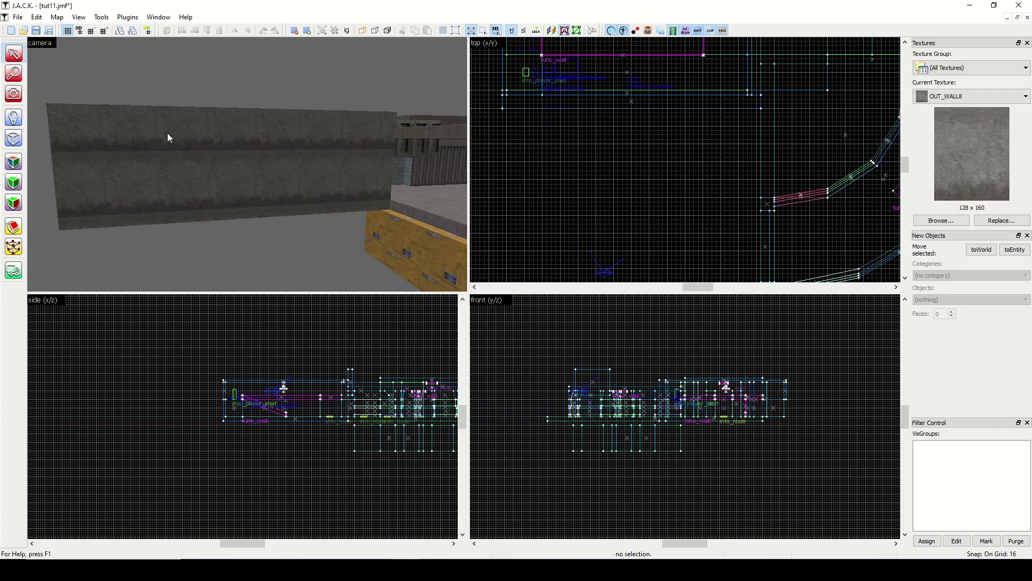
# Filter the textures by "grss" and choose -1OUT_GRSS1 as the current texture.
pyautogui.click(18, 99)
pyautogui.moveTo(246, 163); pyautogui.dragTo(246, 163)
pyautogui.click(940, 222)
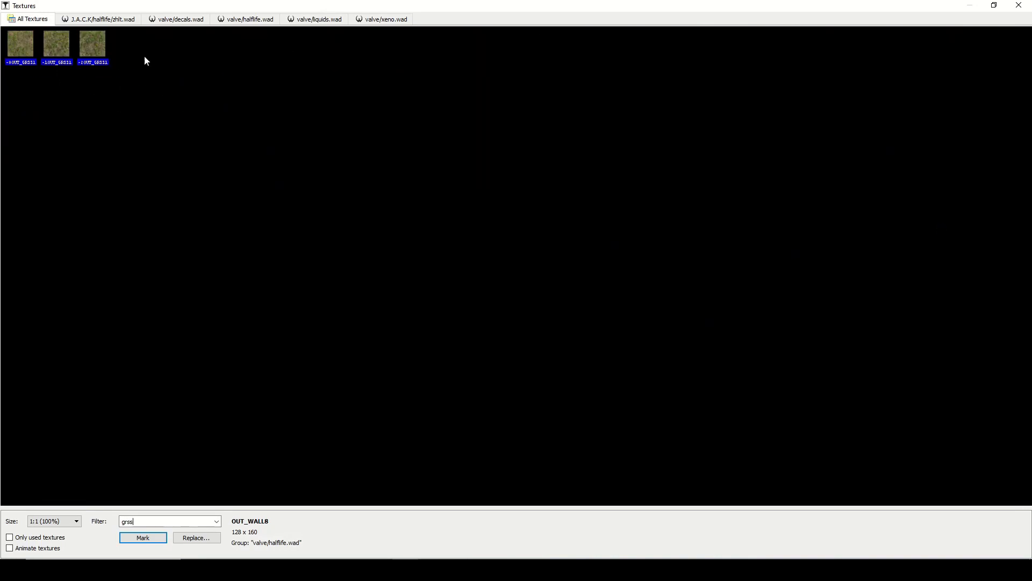
pyautogui.doubleClick(58, 51)
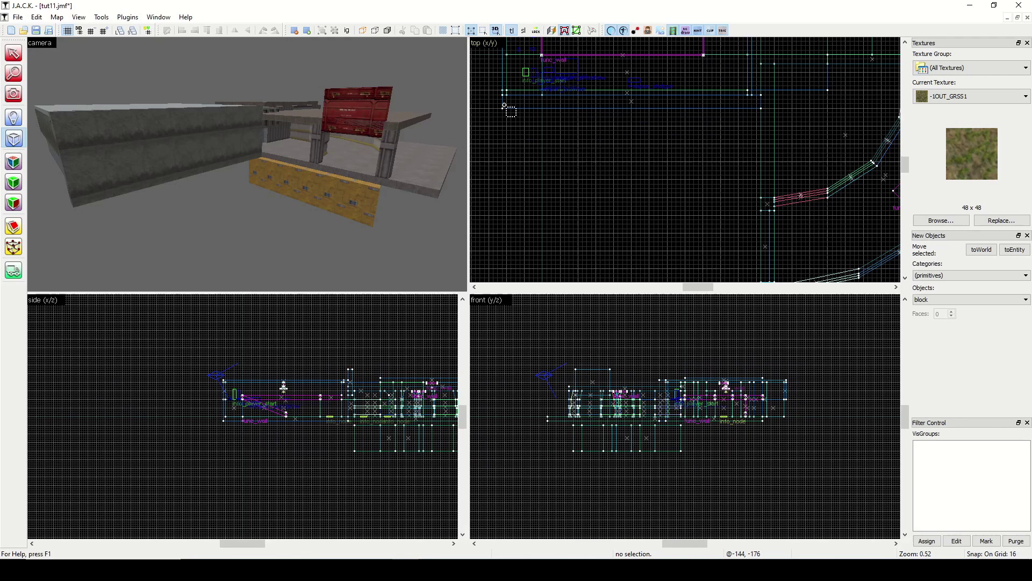
# Create a -1OUT_GRSS1 ground block 928 x 832 units and 32 units high in front of the concrete wall and doorway.
pyautogui.moveTo(504, 110); pyautogui.dragTo(764, 232)
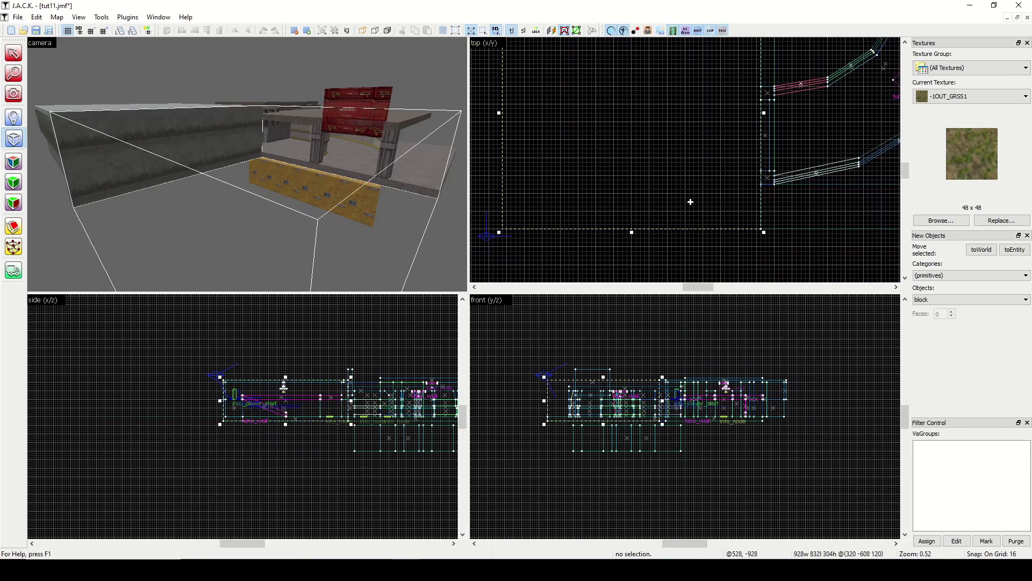
pyautogui.moveTo(286, 379); pyautogui.dragTo(295, 414)
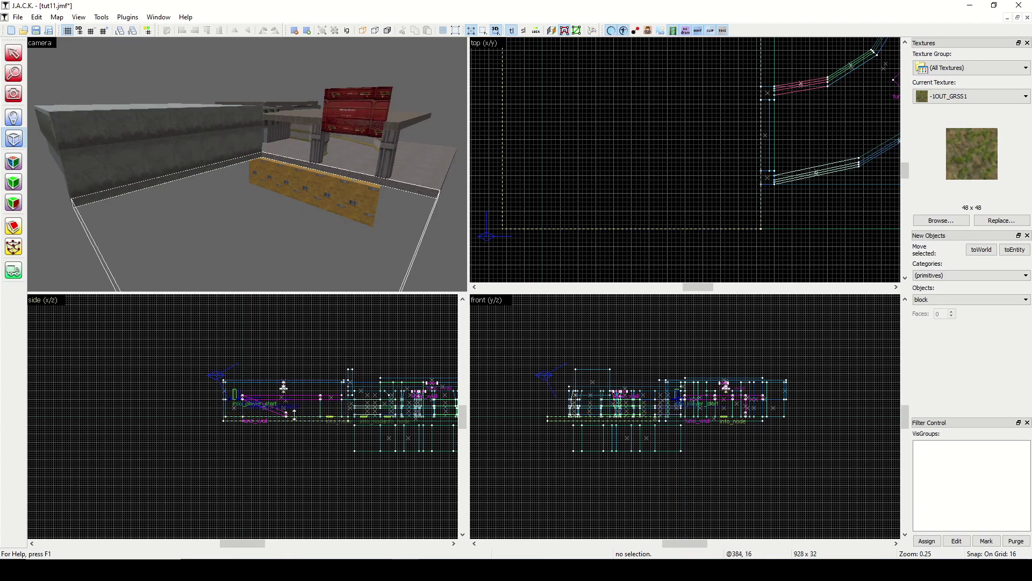
pyautogui.rightClick(621, 170)
pyautogui.click(654, 177)
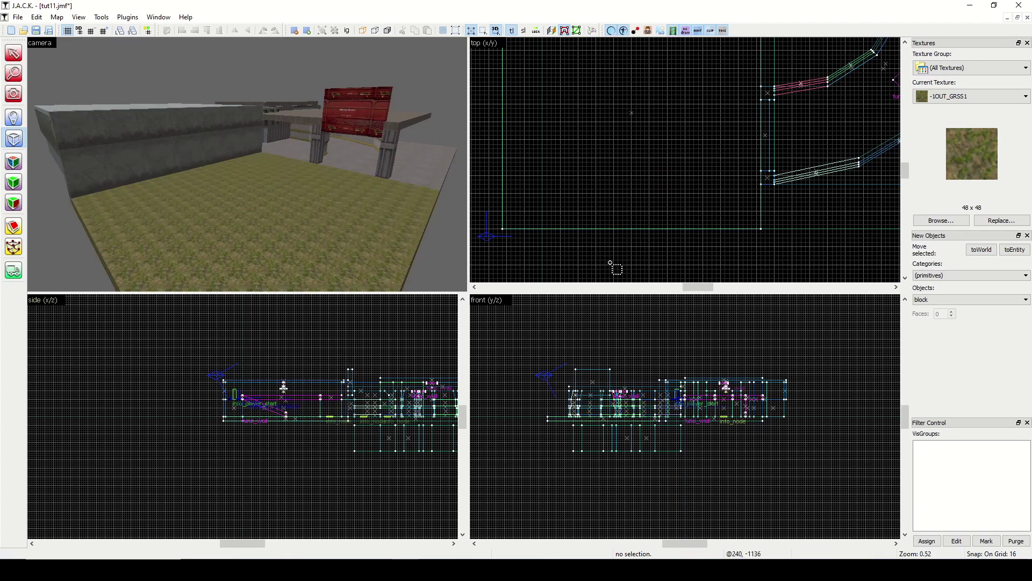
# Choose CRETE4_FLR01 from the "crete" textures and apply it to the whole outdoor wall block.
pyautogui.click(13, 94)
pyautogui.moveTo(248, 164); pyautogui.dragTo(248, 164)
pyautogui.press('d')
pyautogui.click(13, 162)
pyautogui.click(316, 120)
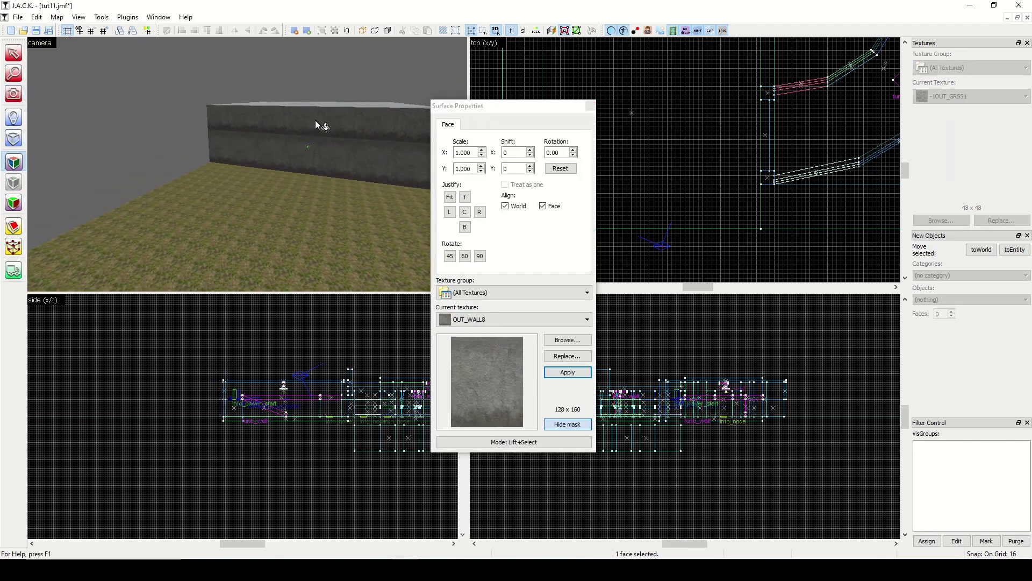
pyautogui.click(553, 340)
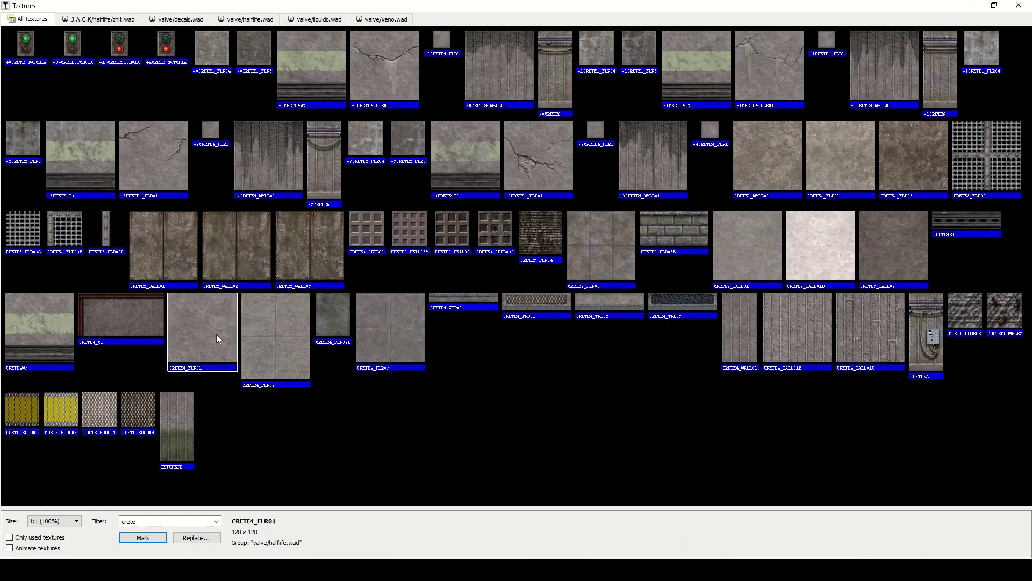
pyautogui.doubleClick(217, 338)
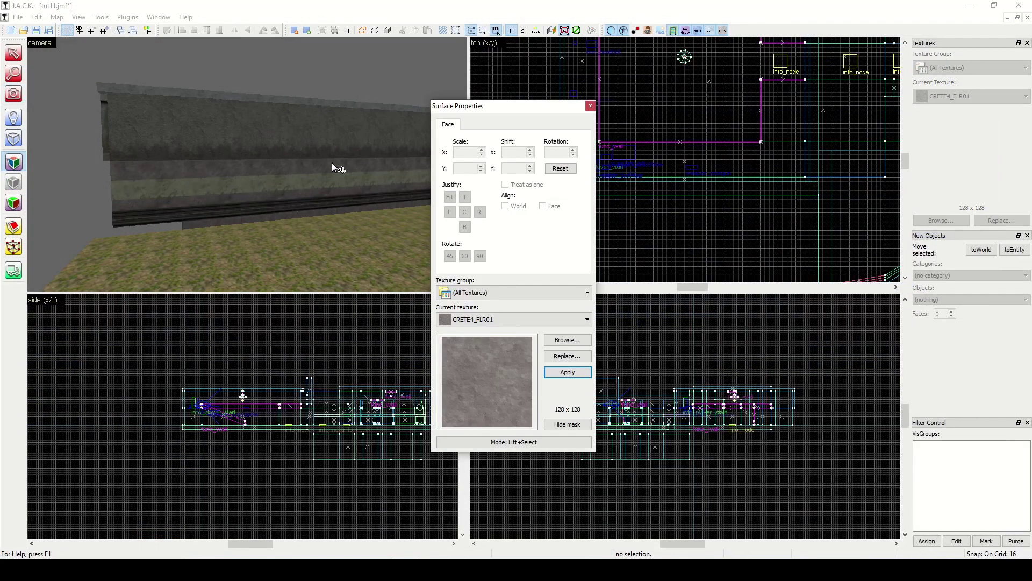
pyautogui.click(590, 105)
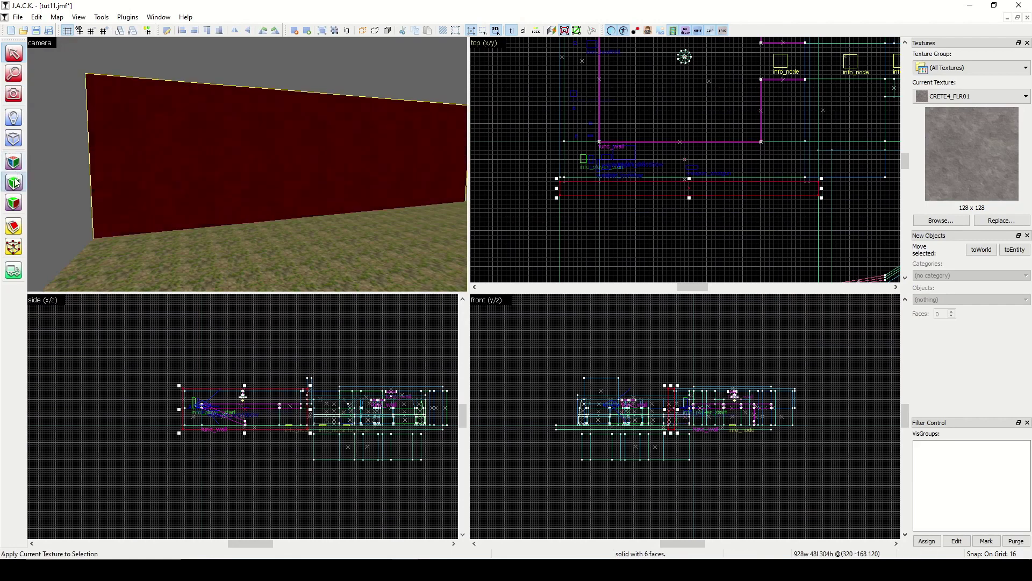
pyautogui.click(41, 143)
# Duplicate the concrete wall, rotate the copy 90 degrees and place it along the grass edge opposite the red door.
pyautogui.click(14, 94)
pyautogui.moveTo(156, 159); pyautogui.dragTo(247, 163)
pyautogui.press('d')
pyautogui.click(15, 54)
pyautogui.click(242, 140)
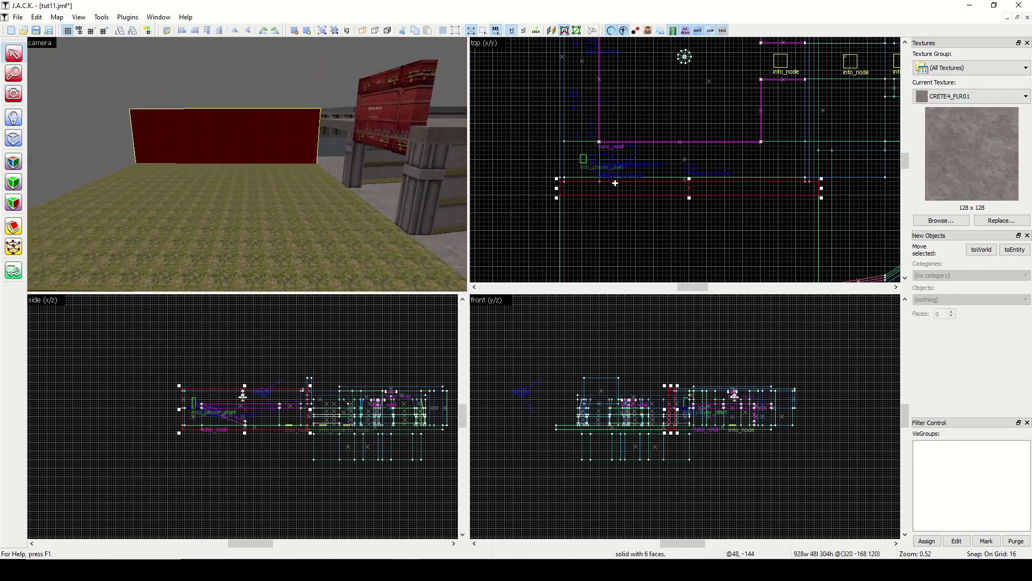
pyautogui.scroll(-8, 615, 183)
pyautogui.scroll(6, 683, 222)
pyautogui.scroll(-2, 674, 152)
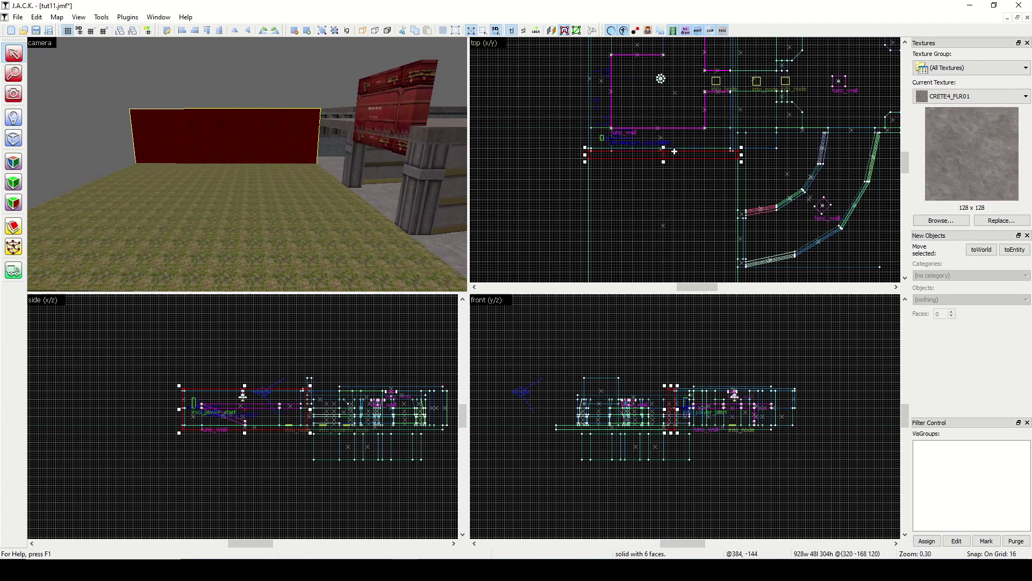
pyautogui.moveTo(674, 151)
pyautogui.mouseDown()
pyautogui.moveTo(679, 272)
pyautogui.moveTo(684, 240)
pyautogui.moveTo(597, 125)
pyautogui.moveTo(586, 129)
pyautogui.mouseUp()
pyautogui.press('n')
# Lengthen the rotated wall to 944 units and check that its ends line up with the ground and first wall.
pyautogui.scroll(2, 590, 215)
pyautogui.scroll(1, 594, 225)
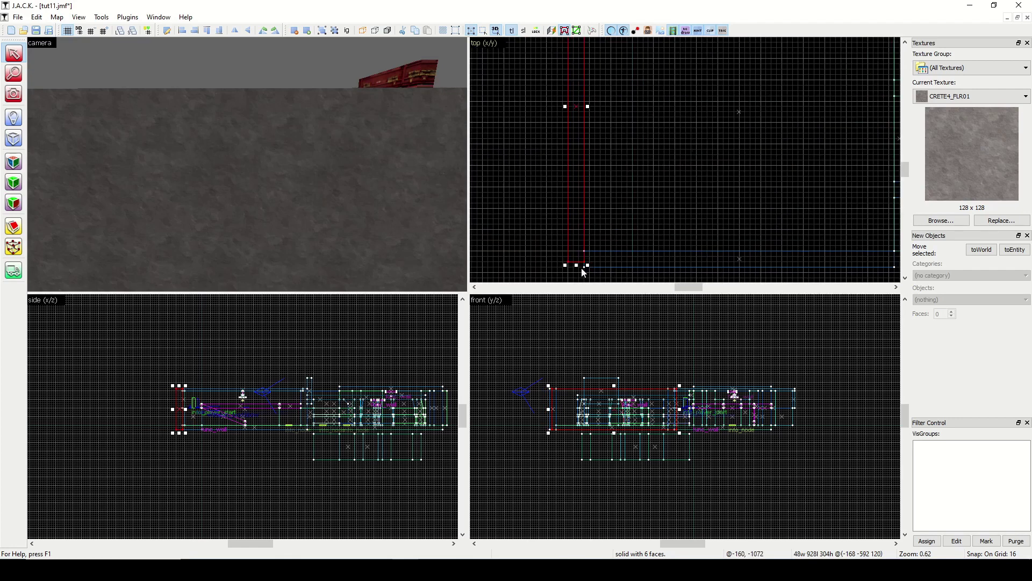
pyautogui.moveTo(576, 265); pyautogui.dragTo(576, 270)
pyautogui.scroll(-5, 612, 226)
pyautogui.scroll(6, 601, 119)
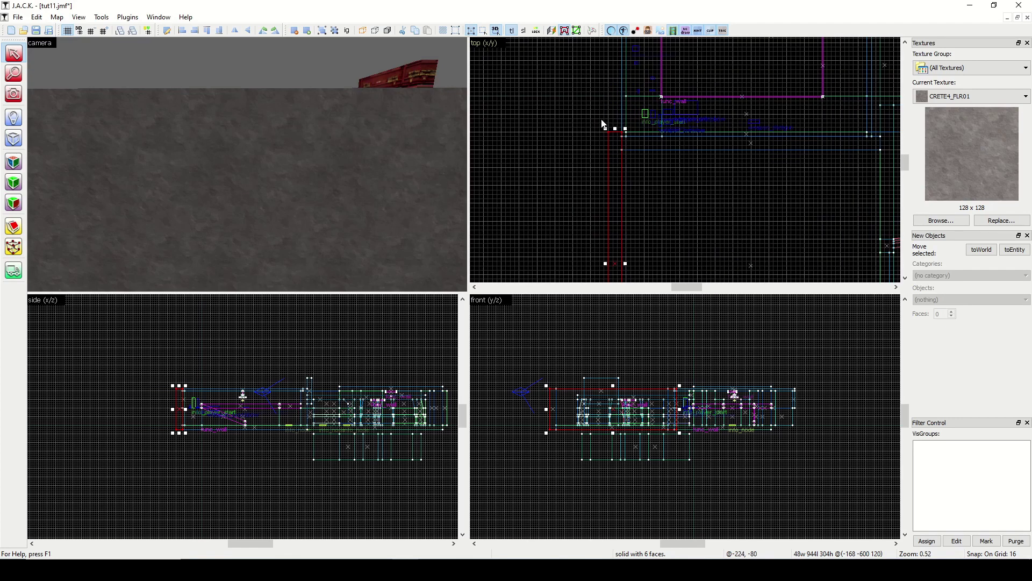
pyautogui.press('Escape')
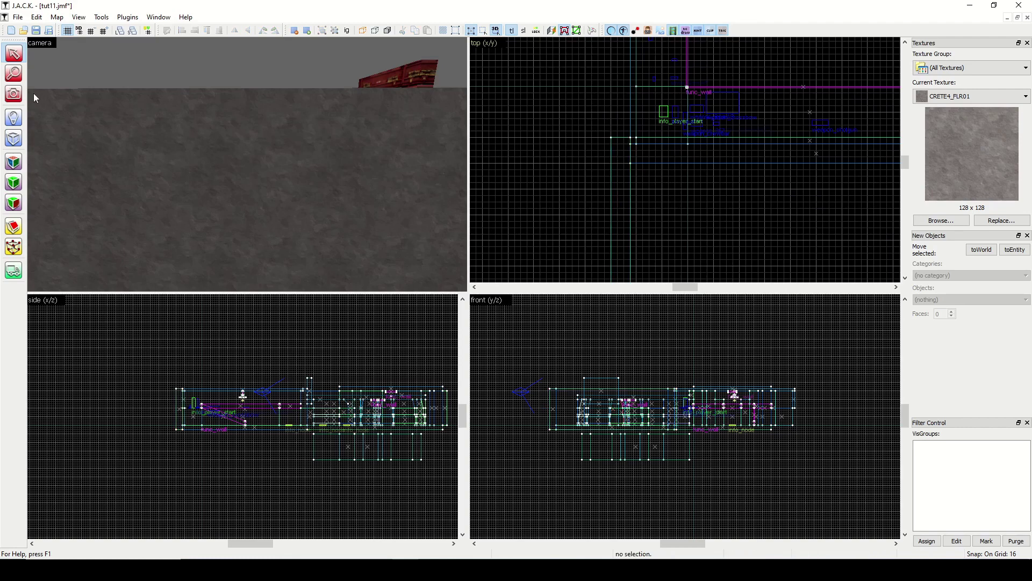
# Lower the top of the raised red door block to make it 32 units high.
pyautogui.click(14, 93)
pyautogui.moveTo(236, 160); pyautogui.dragTo(247, 164)
pyautogui.click(13, 52)
pyautogui.click(265, 97)
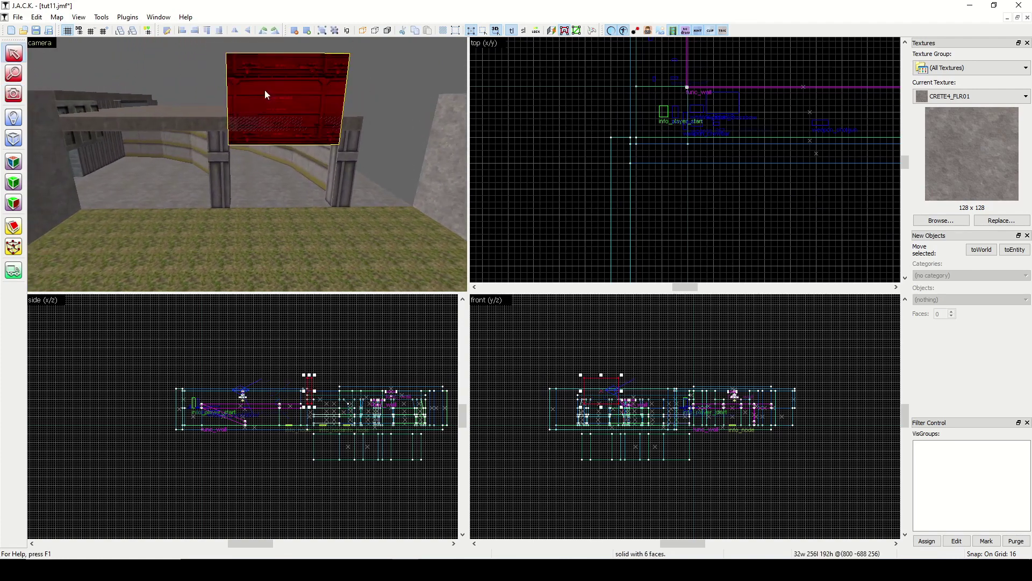
pyautogui.scroll(5, 327, 400)
pyautogui.scroll(1, 327, 400)
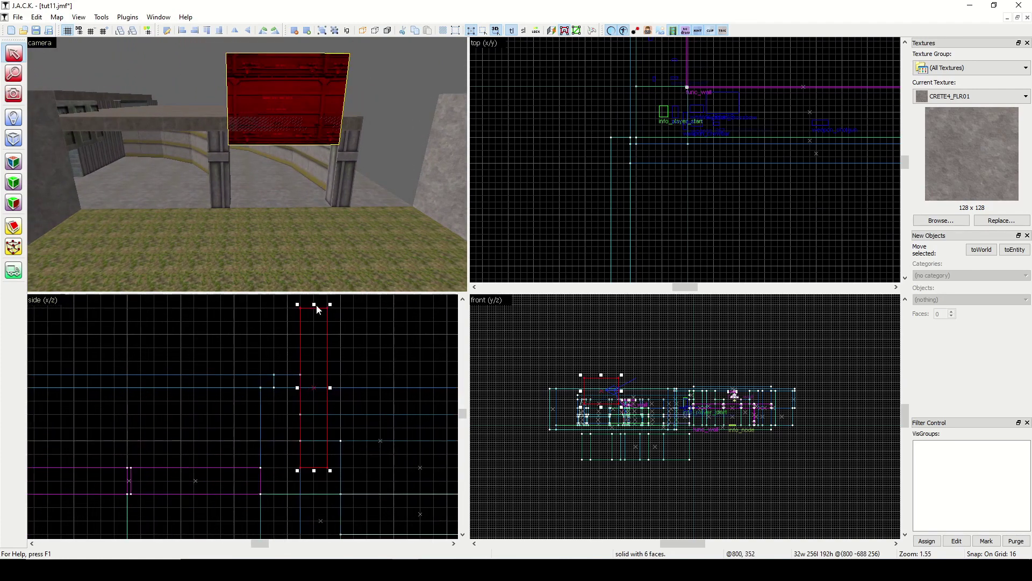
pyautogui.moveTo(314, 302); pyautogui.dragTo(333, 438)
pyautogui.click(337, 373)
# Inspect the shortened door's surface properties and choose CRETE4B1 from the "crete" textures.
pyautogui.click(14, 94)
pyautogui.moveTo(247, 164); pyautogui.dragTo(248, 164)
pyautogui.click(14, 162)
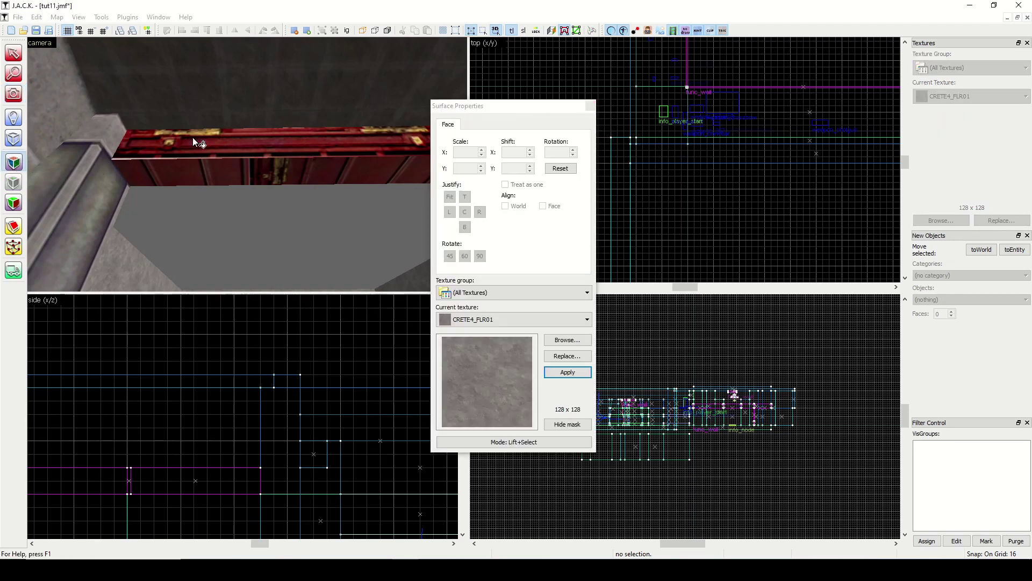
pyautogui.click(205, 155)
pyautogui.press('z')
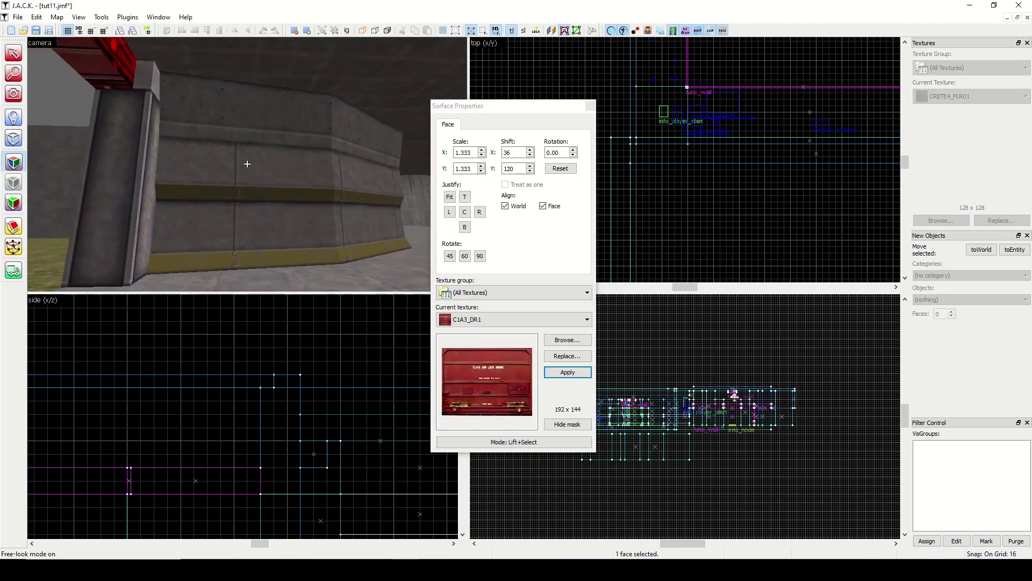
pyautogui.press('s')
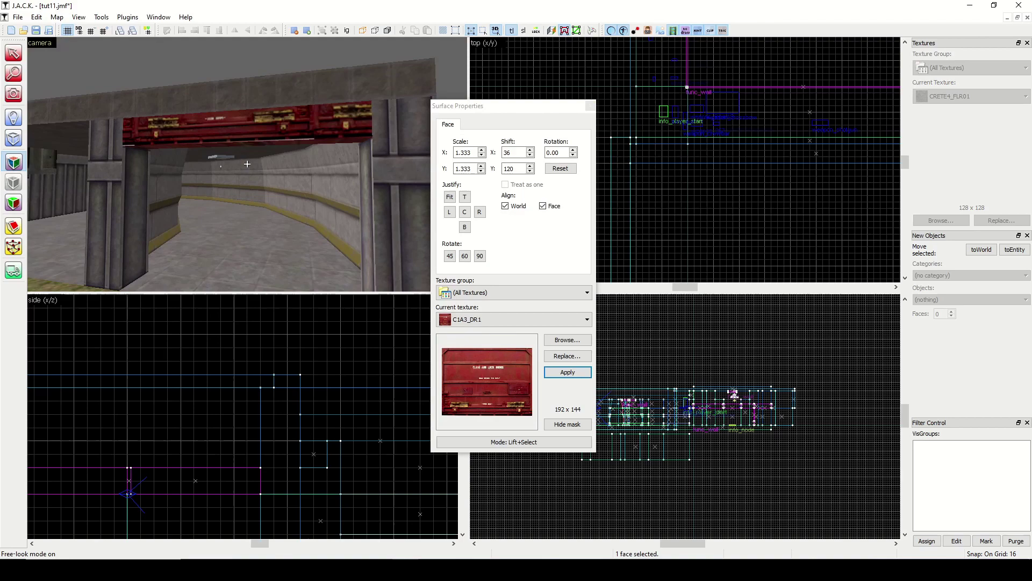
pyautogui.keyDown('alt'); pyautogui.rightClick(244, 125); pyautogui.keyUp('alt')
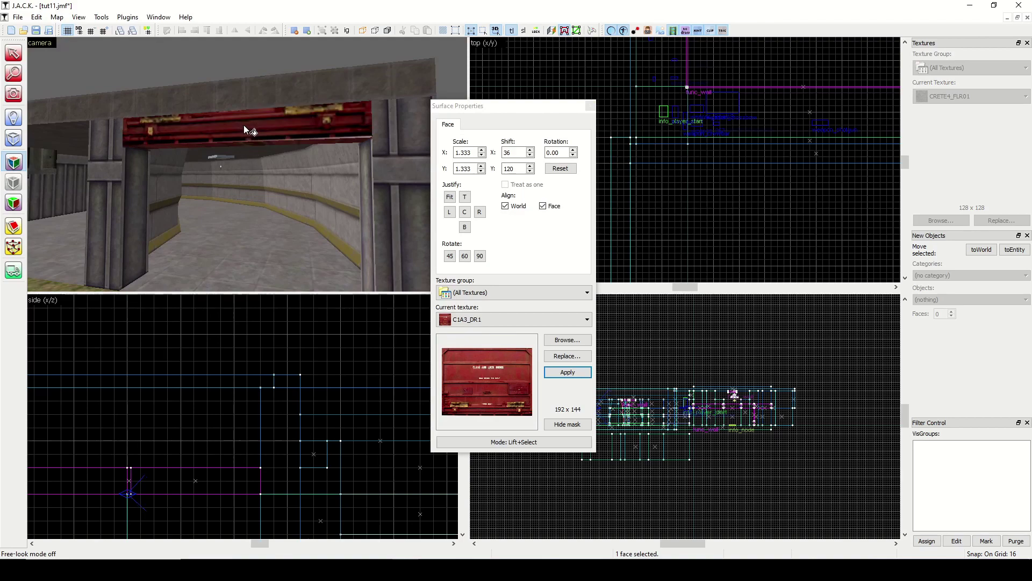
pyautogui.click(564, 342)
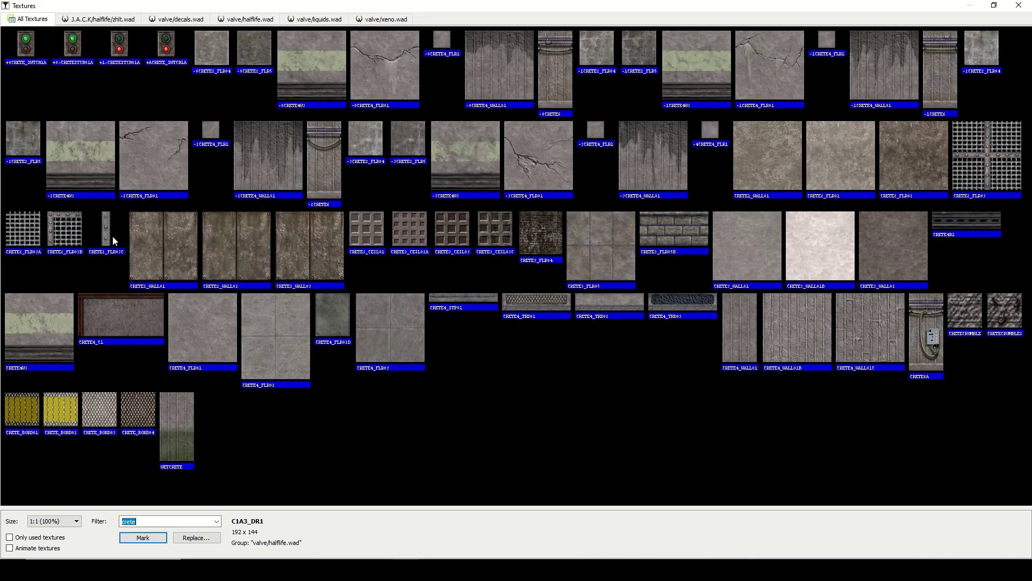
pyautogui.doubleClick(956, 223)
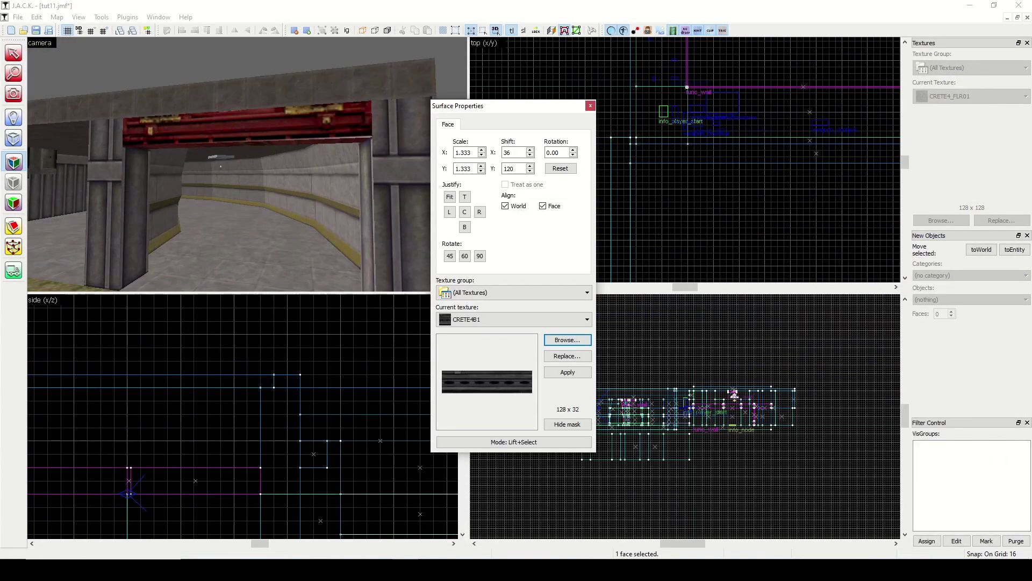
# Apply the CRETE4B1 texture to the underside face of the red door.
pyautogui.press('z')
pyautogui.press('w')
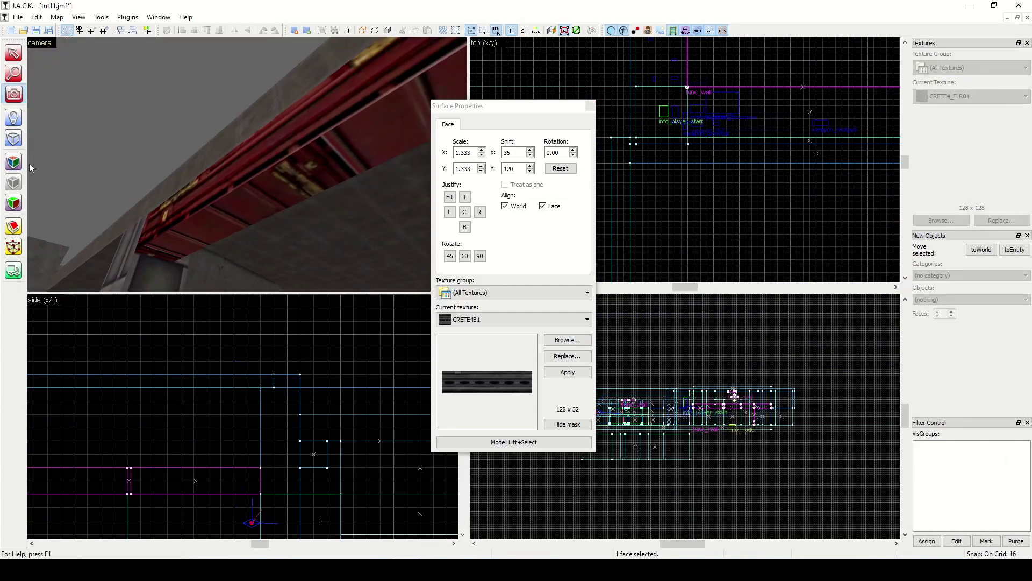
pyautogui.click(19, 164)
pyautogui.click(19, 163)
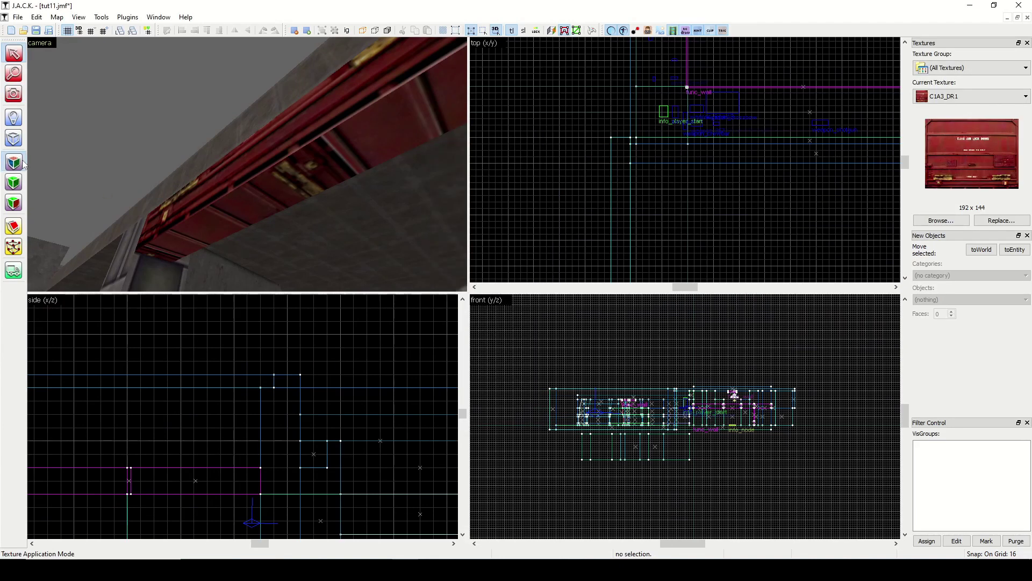
pyautogui.click(20, 162)
pyautogui.click(540, 319)
pyautogui.click(516, 345)
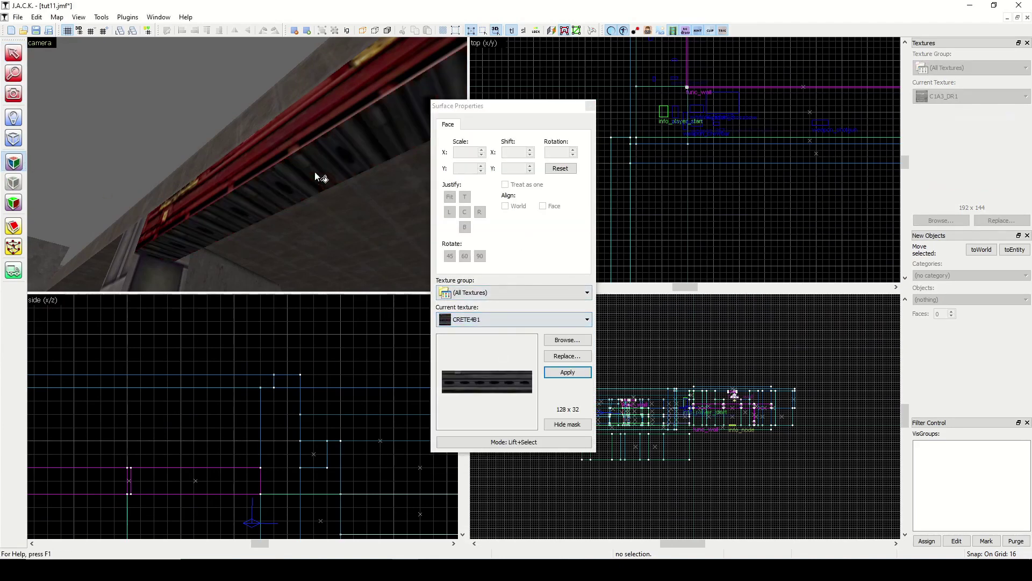
pyautogui.click(316, 173)
# Rotate the texture on the door's underside by 90 degrees and centre it on the face.
pyautogui.click(481, 256)
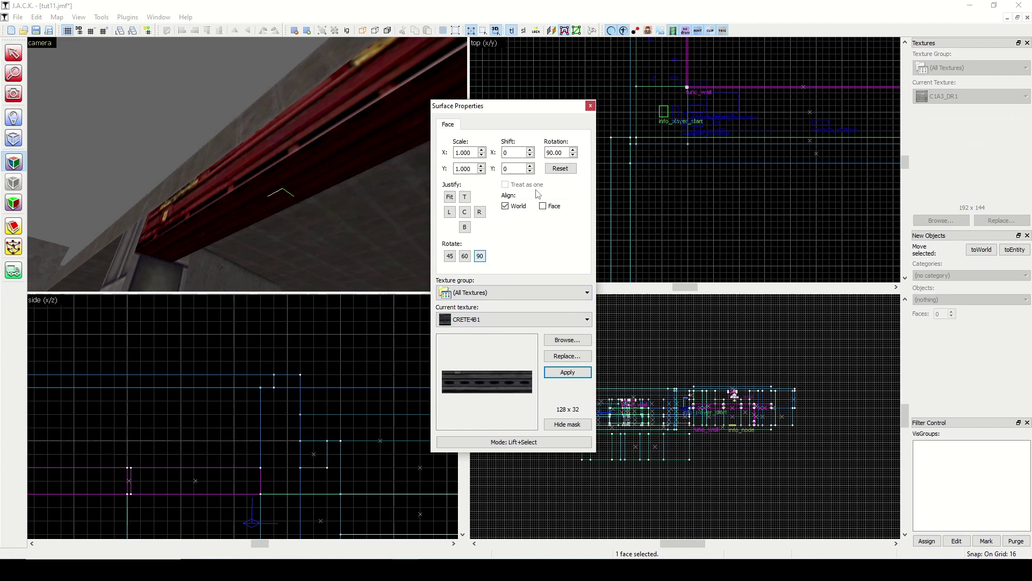
pyautogui.click(555, 425)
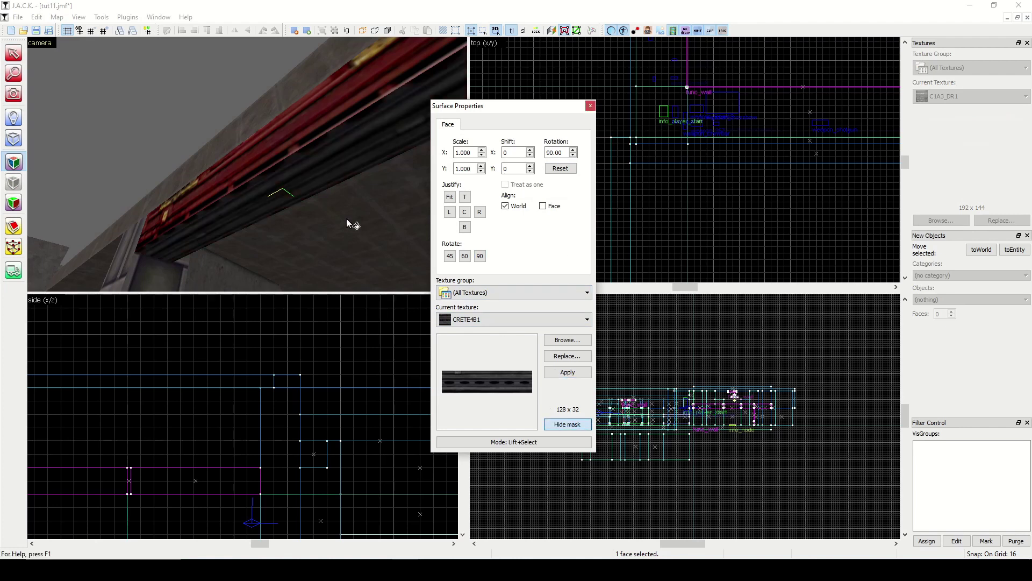
pyautogui.click(330, 169)
pyautogui.click(466, 213)
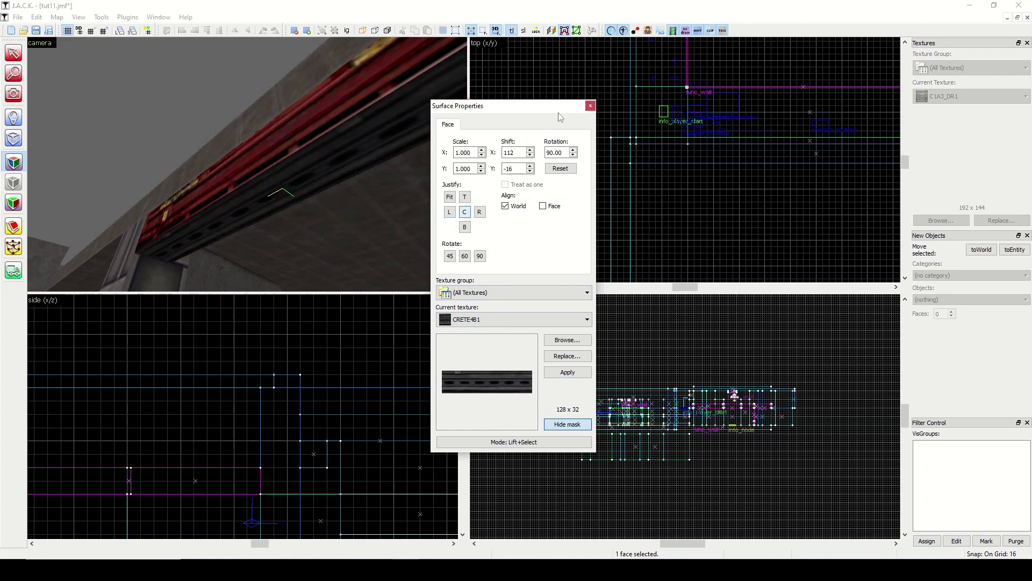
pyautogui.click(590, 106)
# Using an 8-unit grid snap, narrow the red door block to 16 units and move it to the middle of the frame.
pyautogui.click(336, 143)
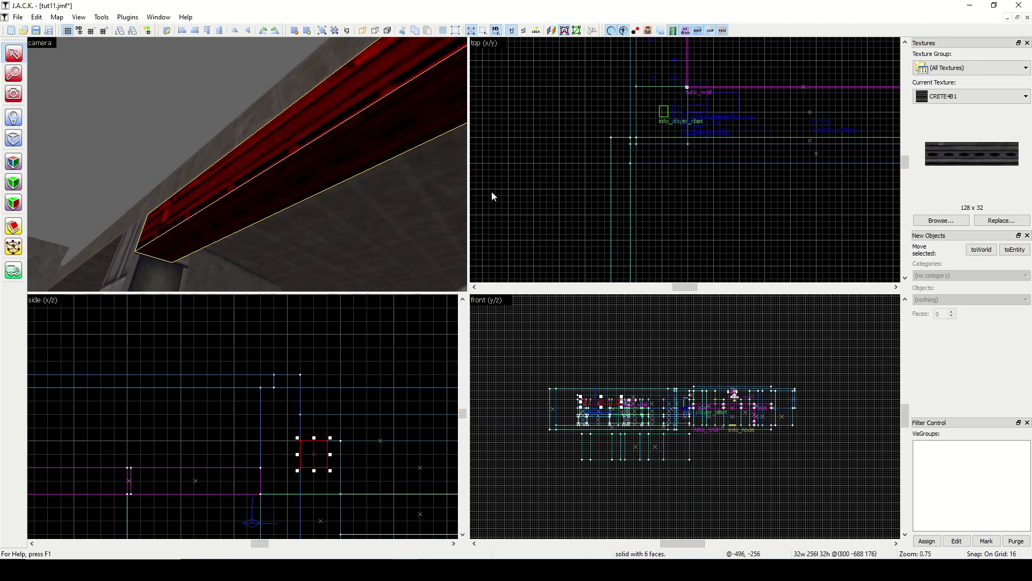
pyautogui.hotkey('ctrl', 'shift', 'e')
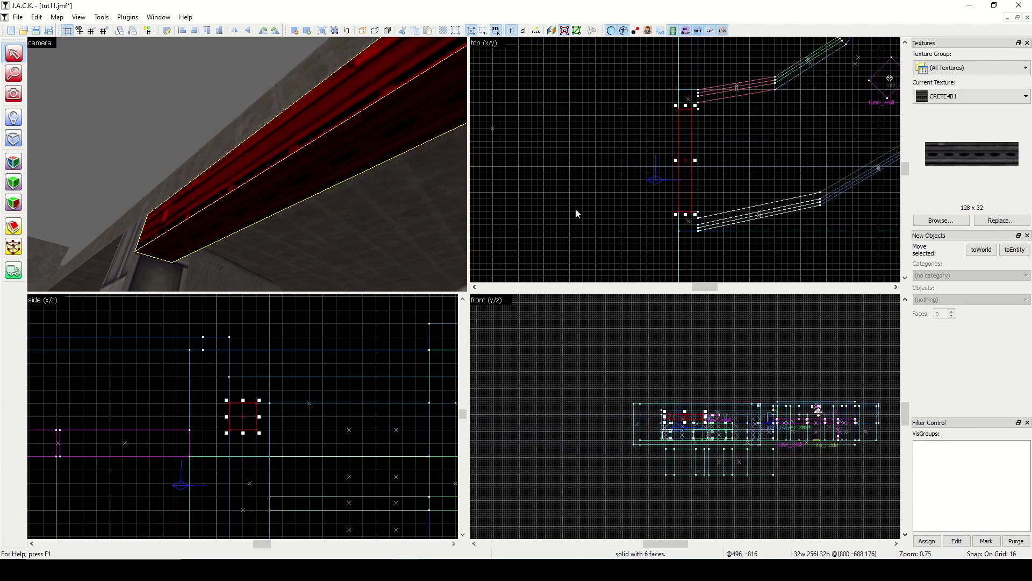
pyautogui.click(81, 34)
pyautogui.moveTo(676, 160); pyautogui.dragTo(691, 160)
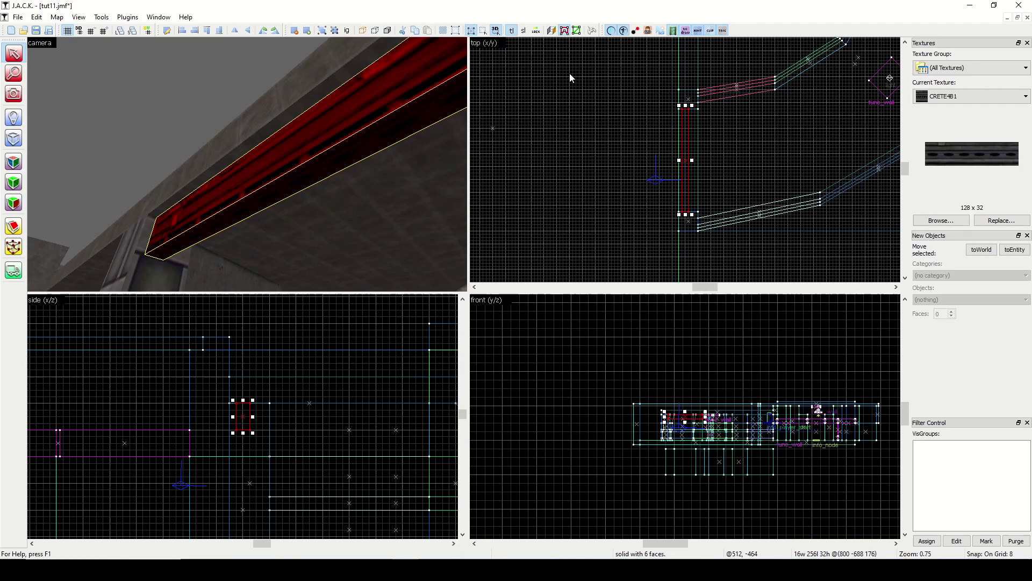
pyautogui.click(580, 111)
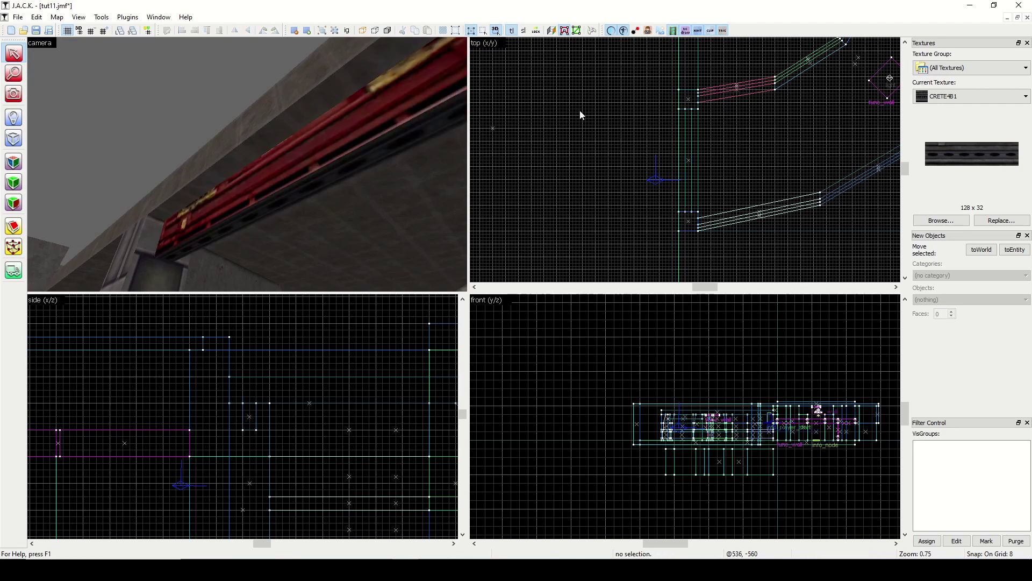
# Widen the red door block evenly on both sides, keeping it centred in the doorway frame.
pyautogui.click(343, 169)
pyautogui.moveTo(685, 160); pyautogui.dragTo(697, 159)
pyautogui.click(625, 175)
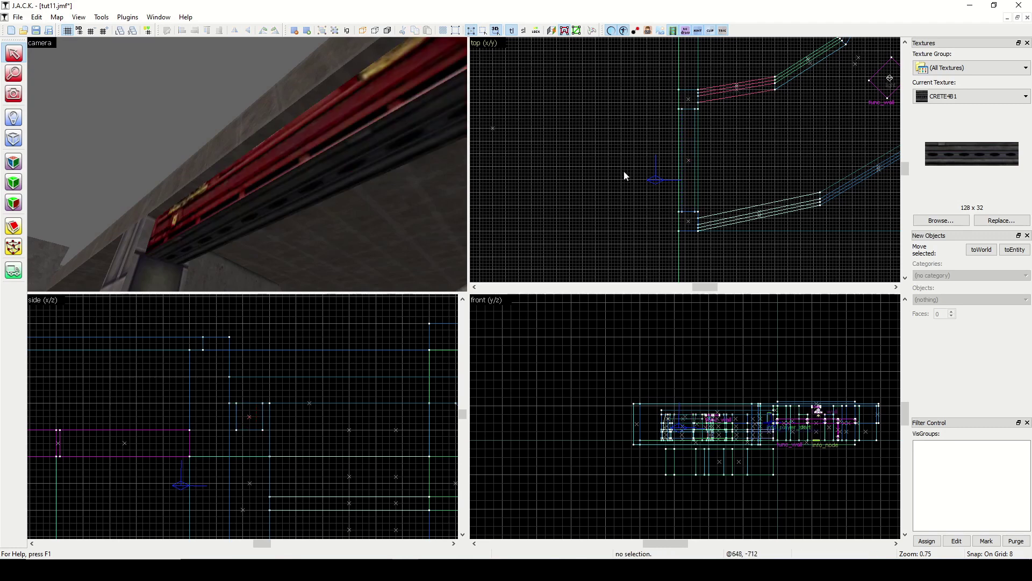
# Fit the TNNL_W5 texture to the outward-facing sides of both doorway pillars.
pyautogui.click(14, 94)
pyautogui.moveTo(161, 146); pyautogui.dragTo(247, 164)
pyautogui.press('z')
pyautogui.click(13, 162)
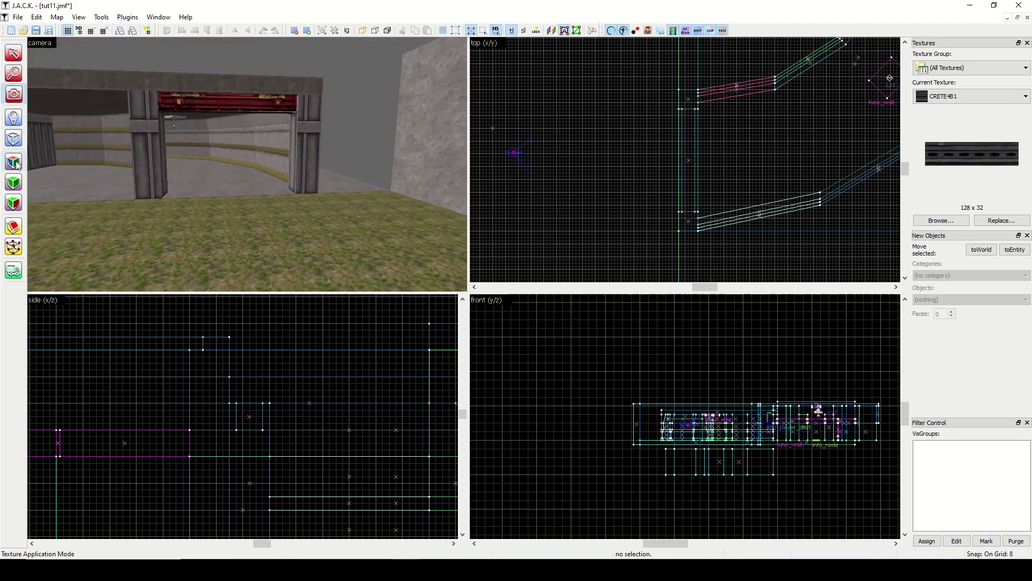
pyautogui.click(152, 141)
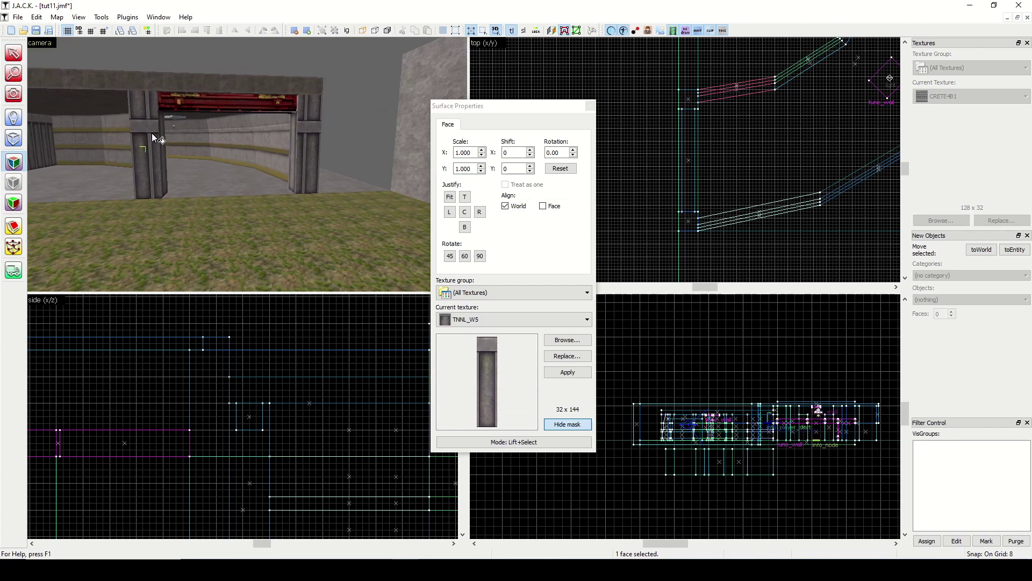
pyautogui.click(451, 197)
pyautogui.click(455, 200)
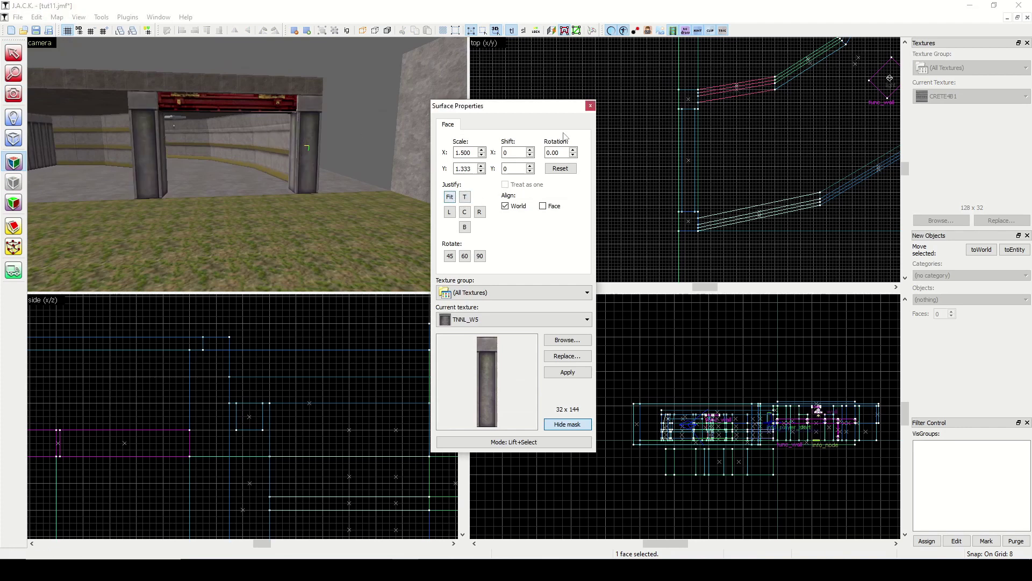
pyautogui.click(590, 105)
pyautogui.click(13, 93)
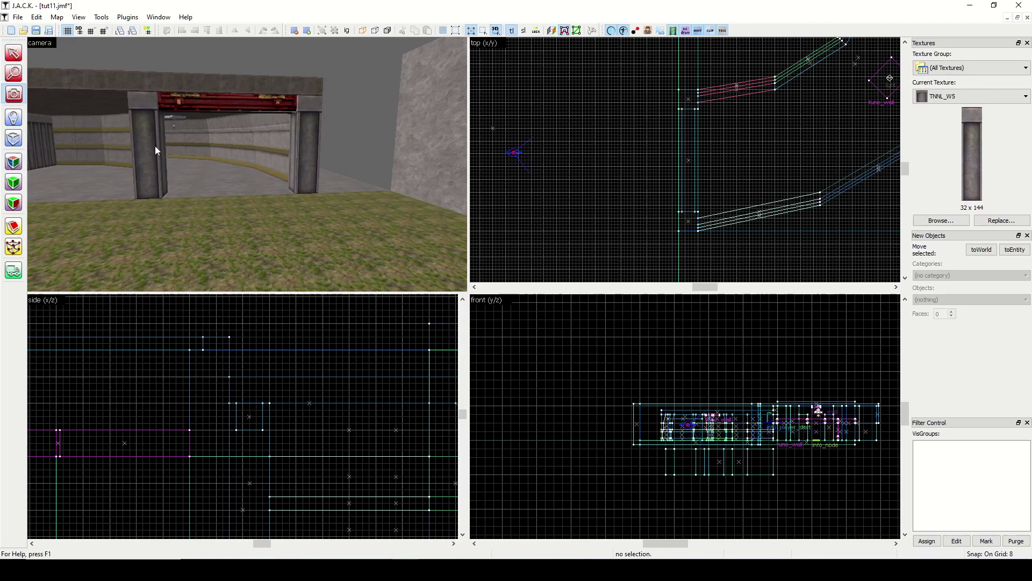
# Duplicate the outdoor area's side wall and rotate the copy 90 degrees so it runs parallel to the doorway.
pyautogui.moveTo(157, 150); pyautogui.dragTo(246, 163)
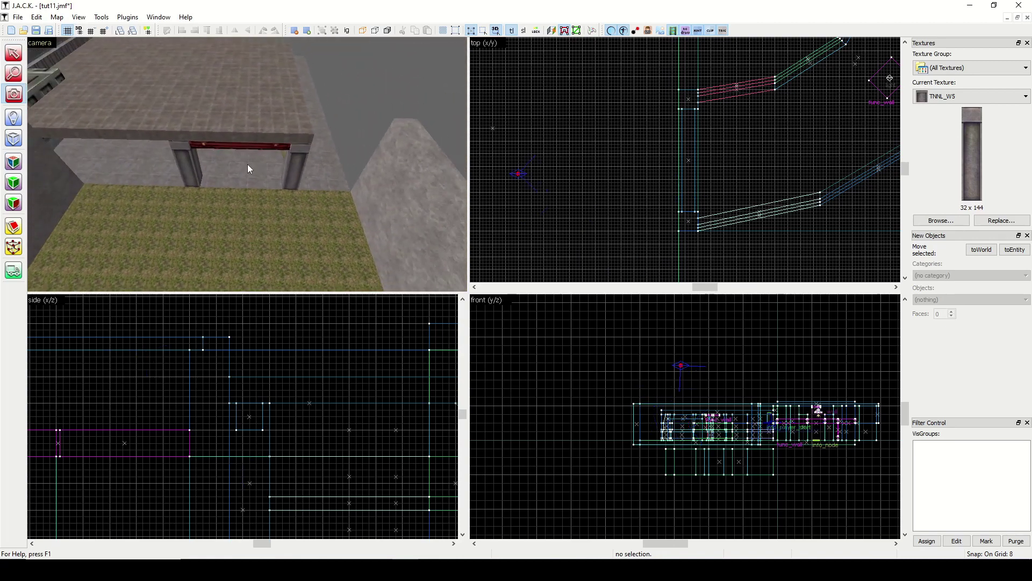
pyautogui.click(14, 52)
pyautogui.click(351, 193)
pyautogui.scroll(-3, 583, 195)
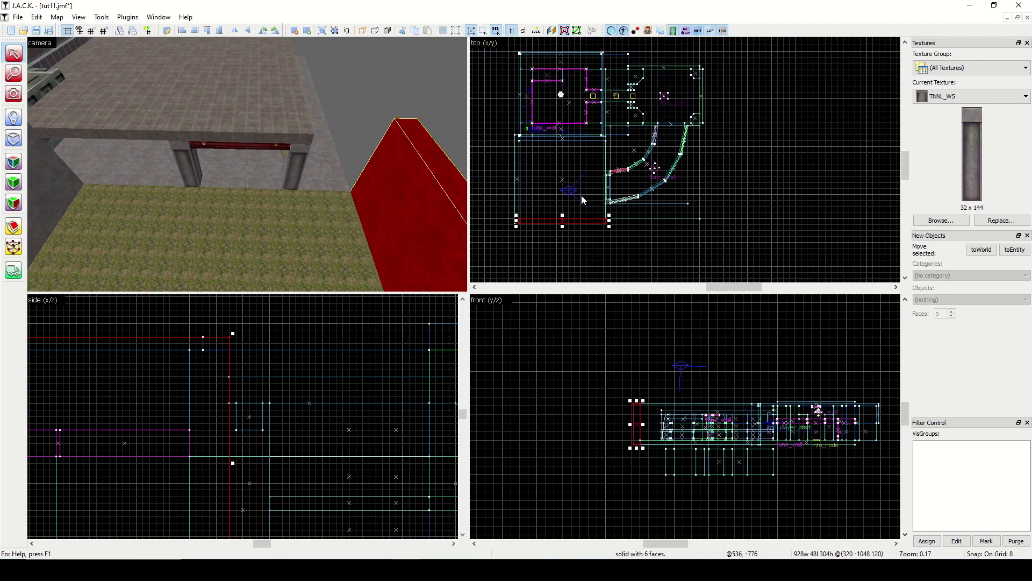
pyautogui.moveTo(590, 238); pyautogui.dragTo(637, 162)
pyautogui.press('n')
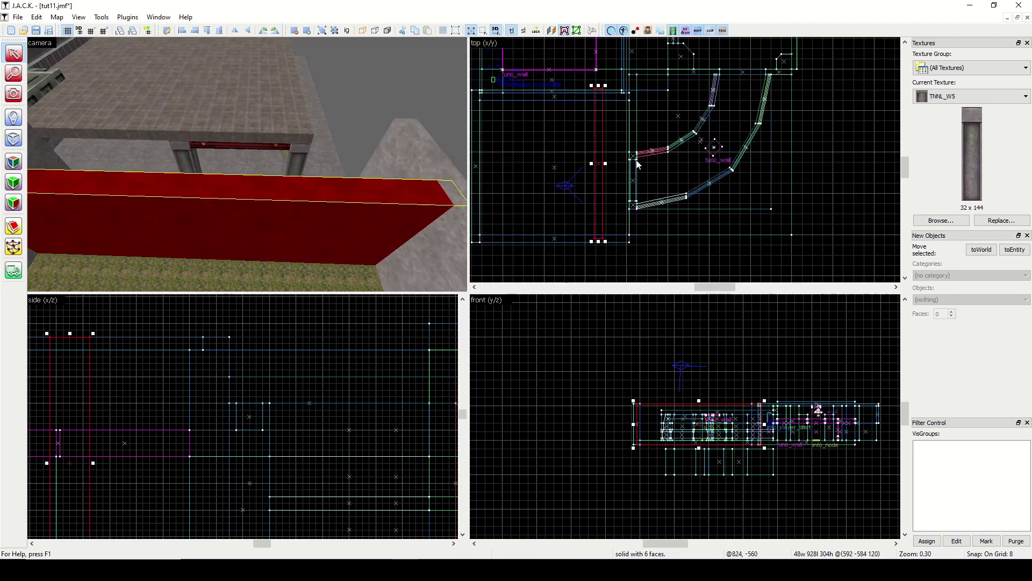
# Using a 16-unit grid snap, move the rotated wall copy into line with the doorway frame.
pyautogui.press('Up')
pyautogui.click(104, 30)
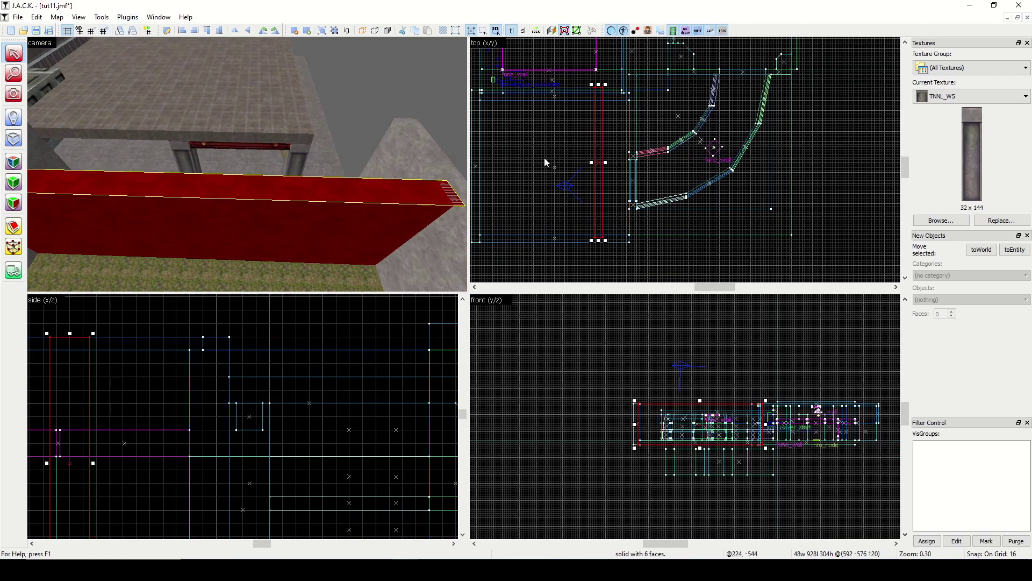
pyautogui.scroll(3, 640, 193)
pyautogui.moveTo(569, 176); pyautogui.dragTo(627, 185)
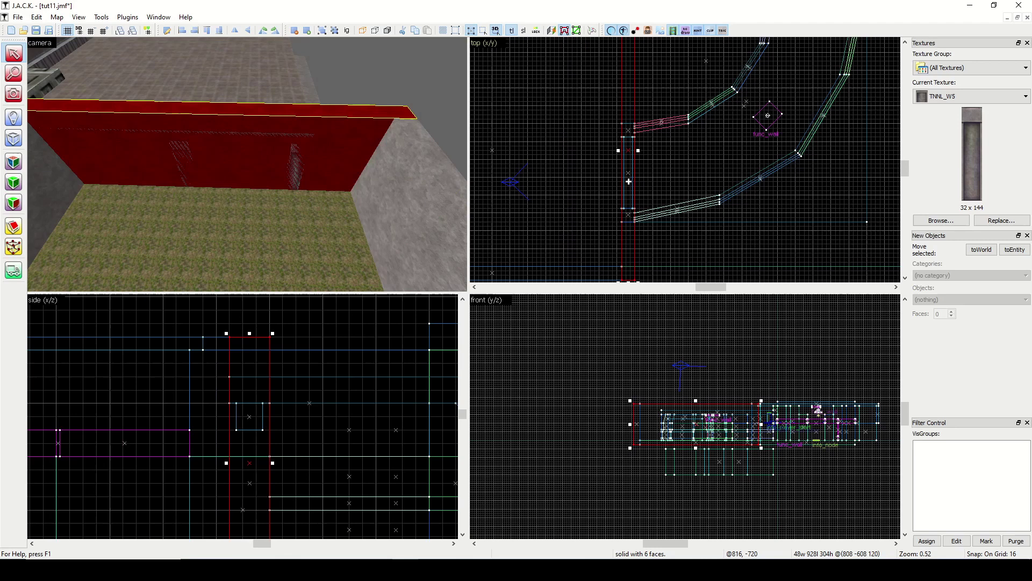
# Clip the new wall at both outer edges of the doorway frame, splitting it into three pieces.
pyautogui.click(13, 226)
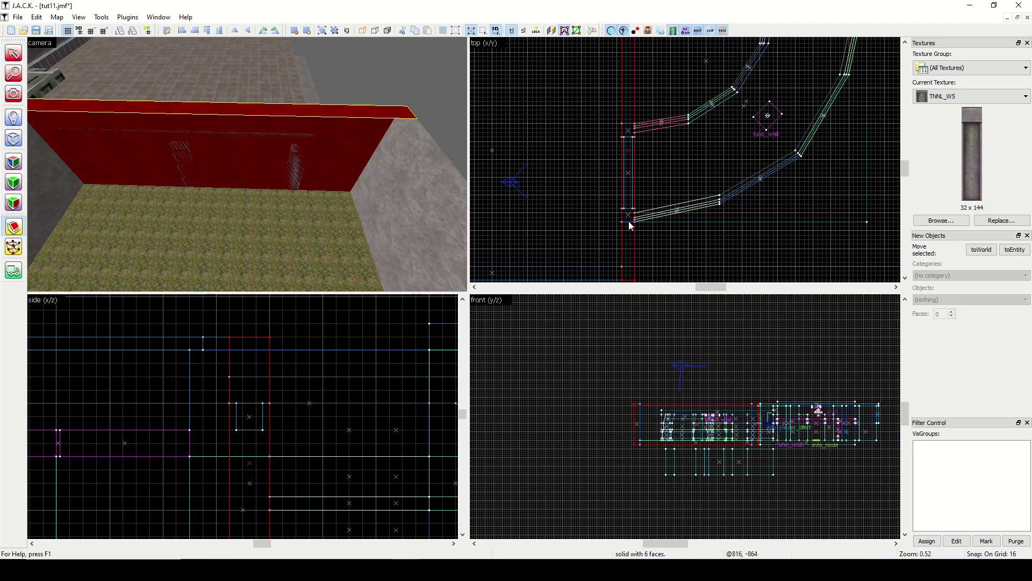
pyautogui.moveTo(629, 222); pyautogui.dragTo(622, 221)
pyautogui.press('Return')
pyautogui.press('Return')
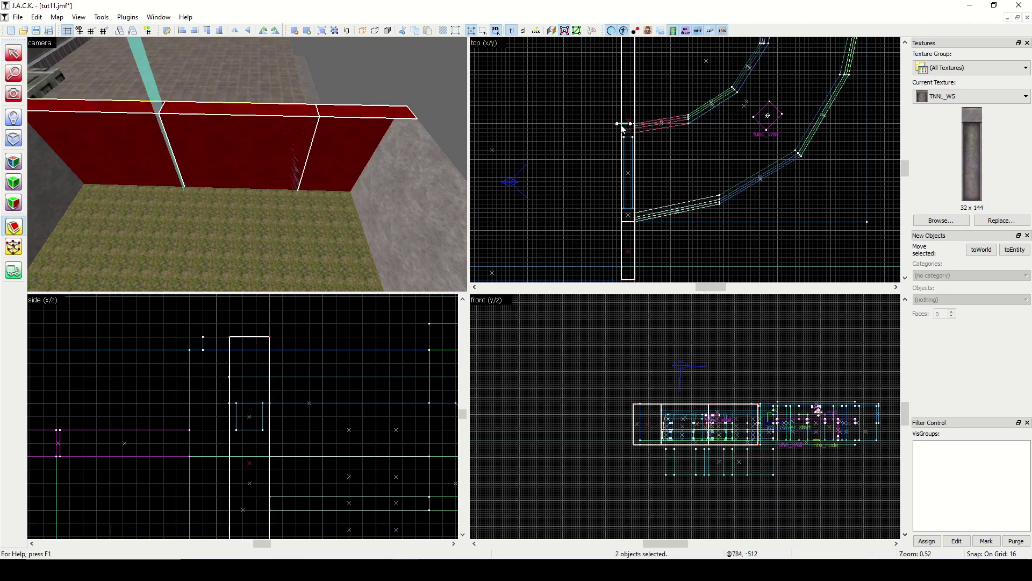
pyautogui.hotkey('shift', 's')
pyautogui.press('Escape')
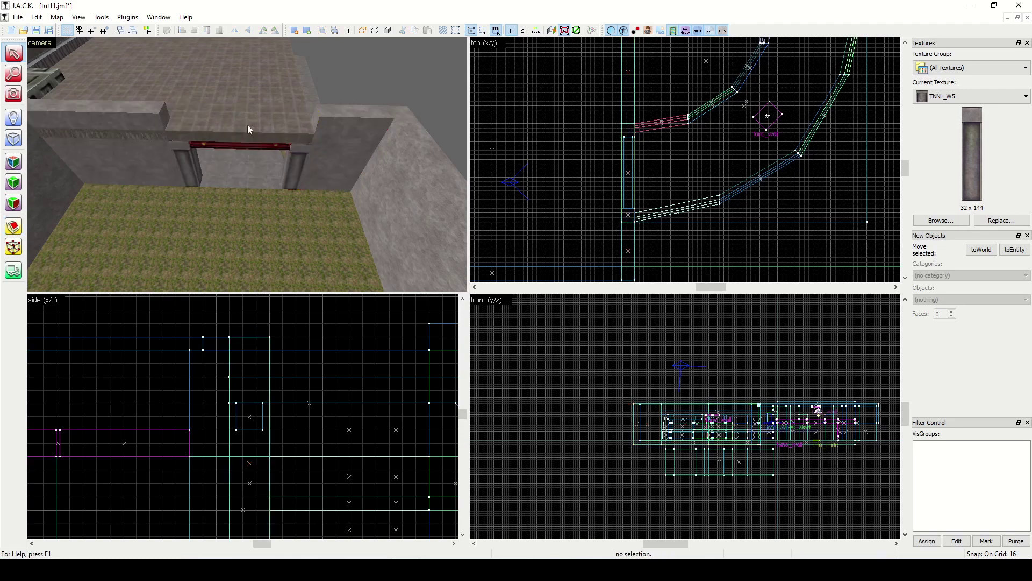
# Try pulling the corridor roof slab back to the wall's inner face, and undo that together with the middle wall piece's removal.
pyautogui.click(243, 135)
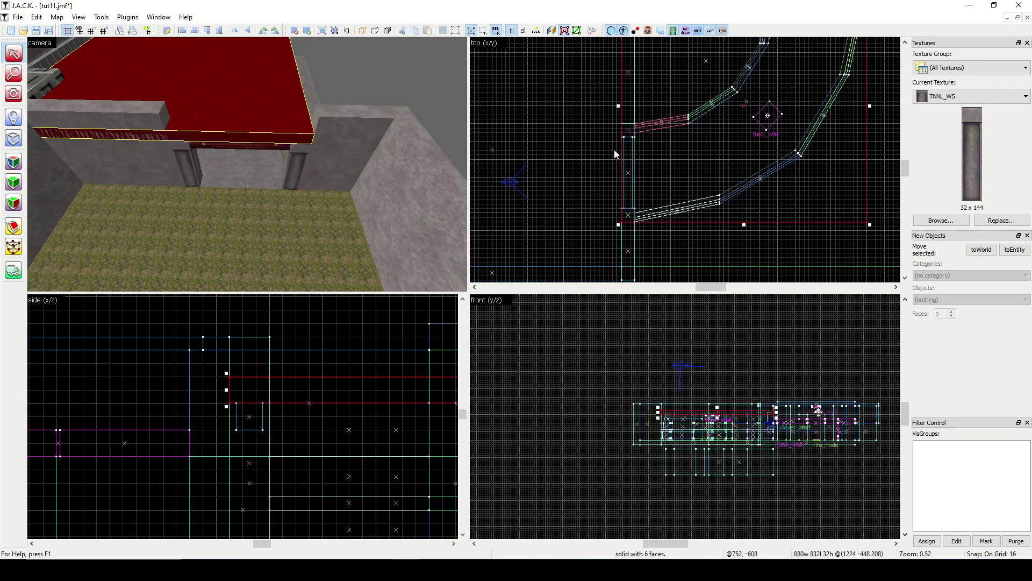
pyautogui.scroll(-2, 616, 155)
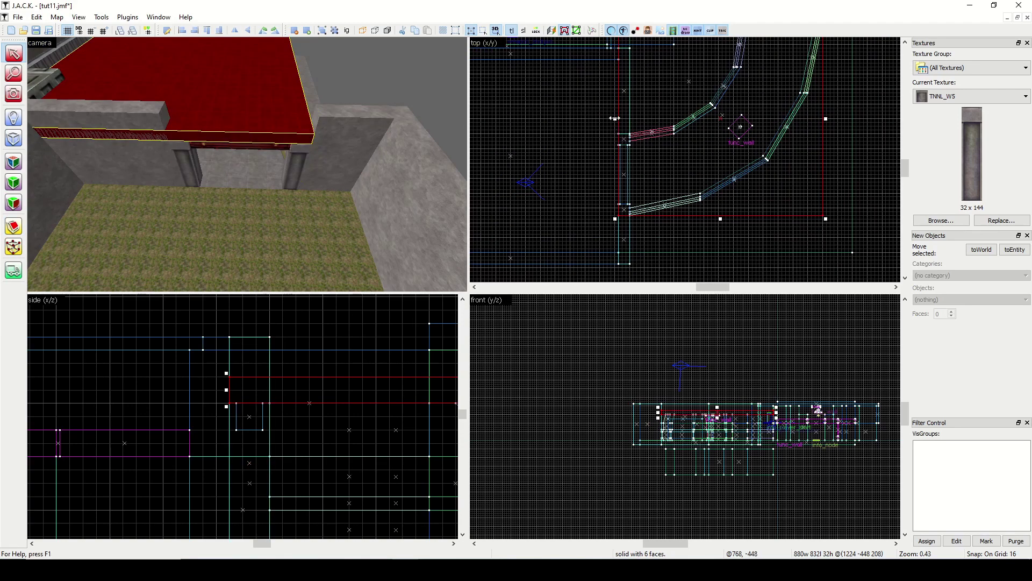
pyautogui.moveTo(615, 118); pyautogui.dragTo(626, 118)
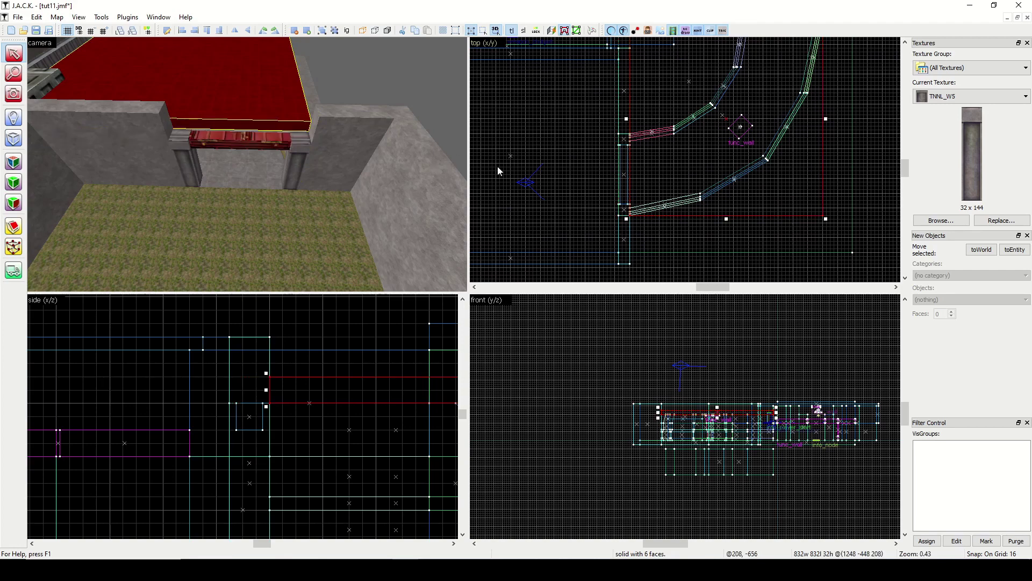
pyautogui.hotkey('ctrl', 'z')
pyautogui.hotkey('ctrl', 'z')
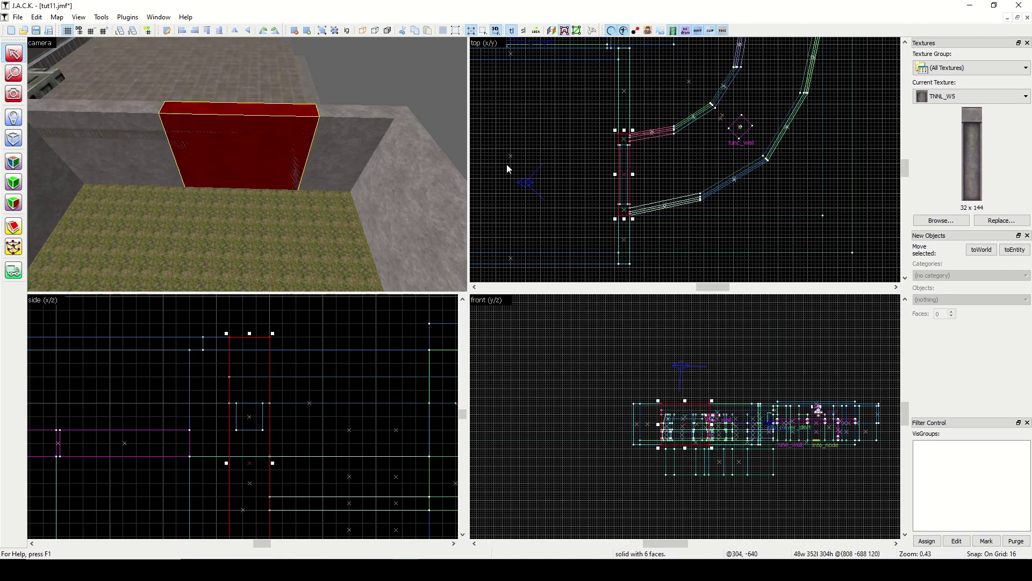
# Raise the bottom of the middle wall piece clear of the doorway and roof slab, making it 48 units high.
pyautogui.scroll(-4, 271, 334)
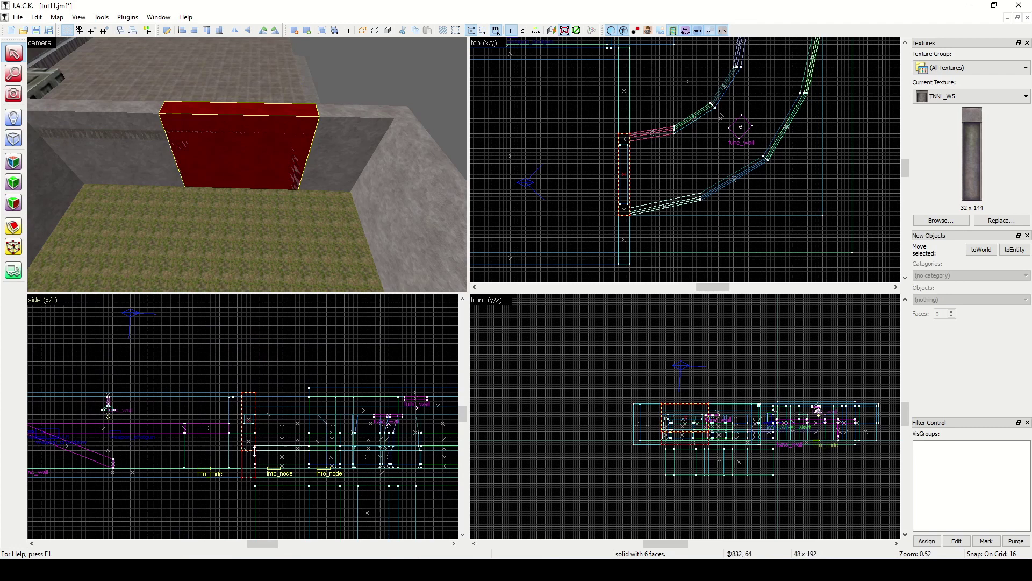
pyautogui.moveTo(263, 418); pyautogui.dragTo(263, 418)
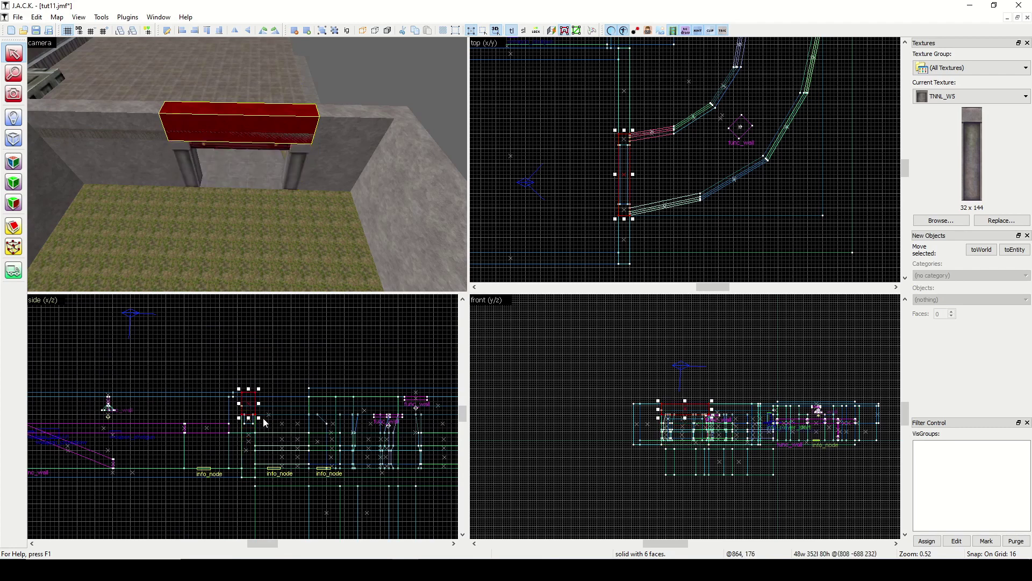
pyautogui.scroll(5, 250, 414)
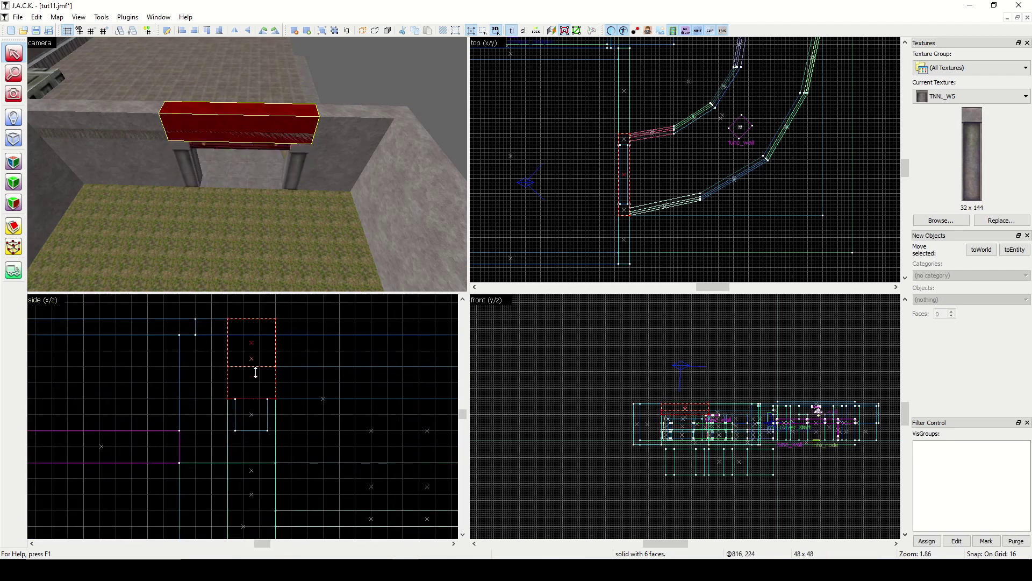
pyautogui.click(324, 369)
# Pull the corridor roof slab's outdoor edge back into the wall and extend the middle wall piece down to the door frame's top.
pyautogui.click(217, 95)
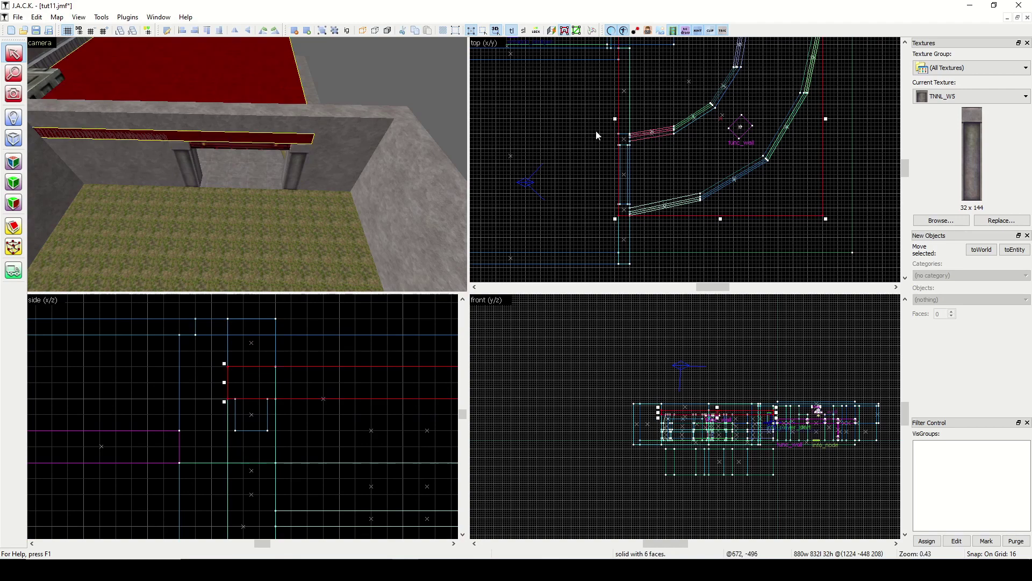
pyautogui.moveTo(614, 118); pyautogui.dragTo(622, 118)
pyautogui.click(214, 119)
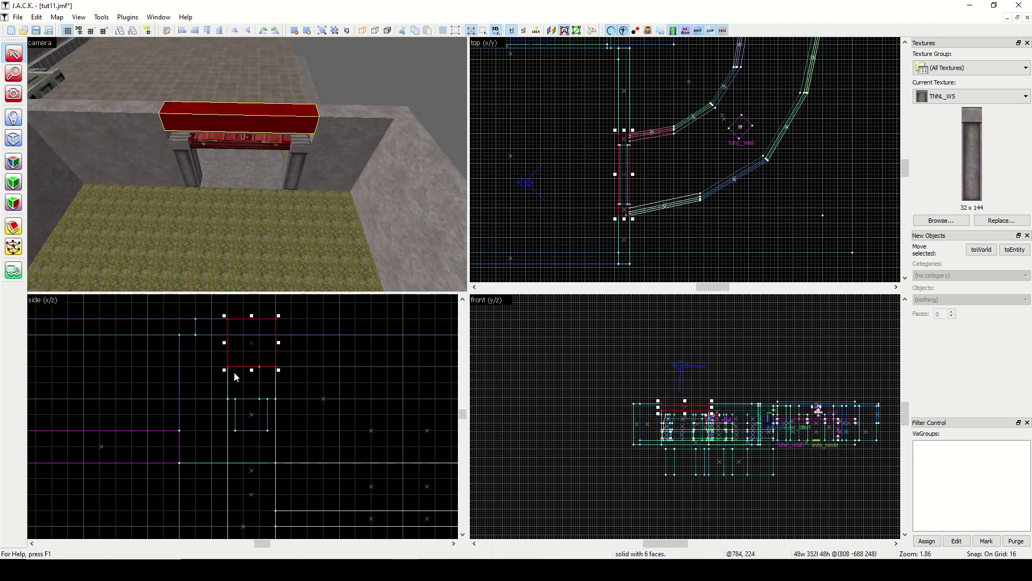
pyautogui.press('Delete')
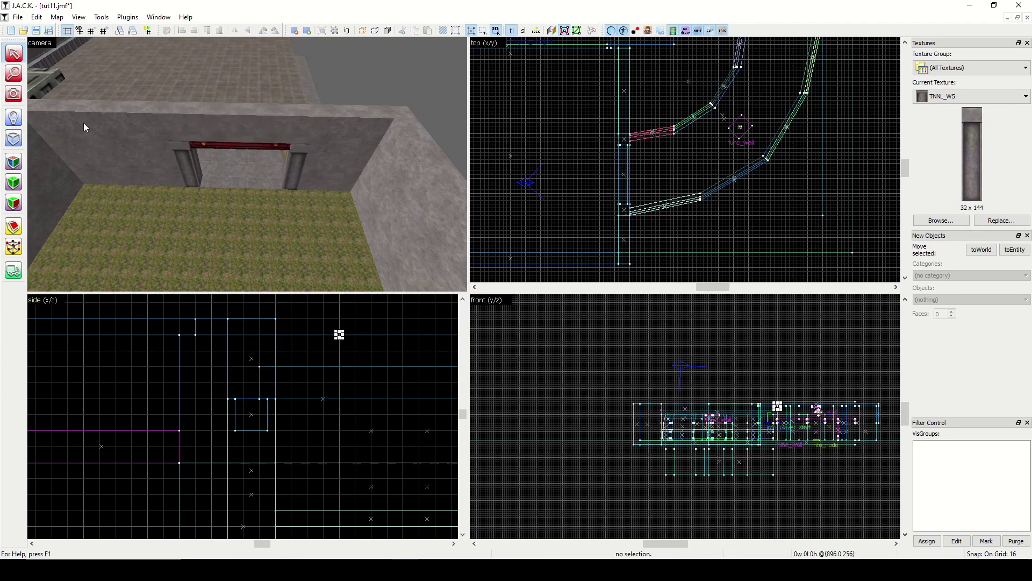
# Pull the corridor roof slab's edge further back until it is flush with the new wall's inner face.
pyautogui.click(20, 98)
pyautogui.moveTo(247, 164); pyautogui.dragTo(247, 164)
pyautogui.press('Up')
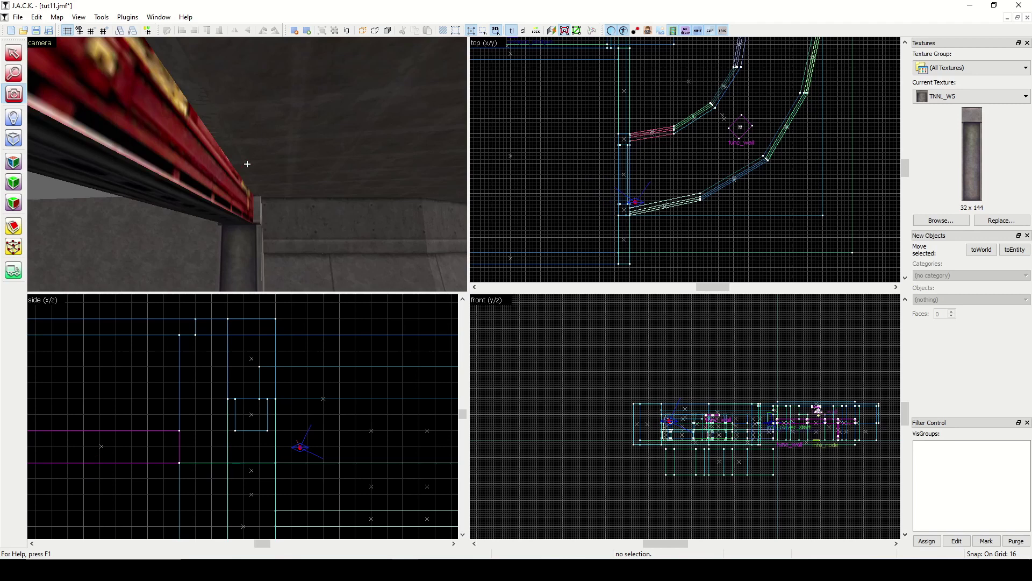
pyautogui.press('a')
pyautogui.press('w')
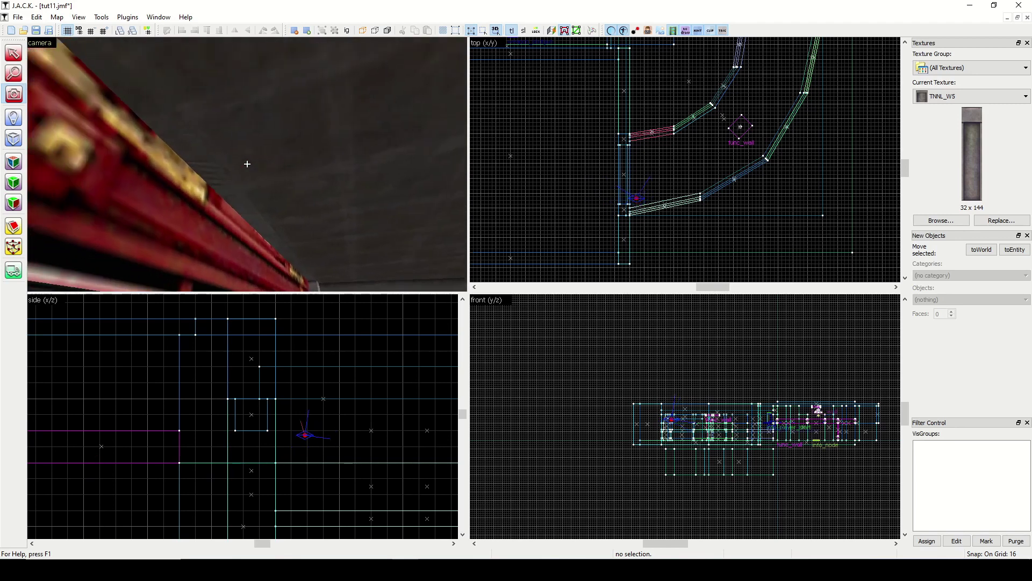
pyautogui.press('z')
pyautogui.click(14, 53)
pyautogui.click(337, 166)
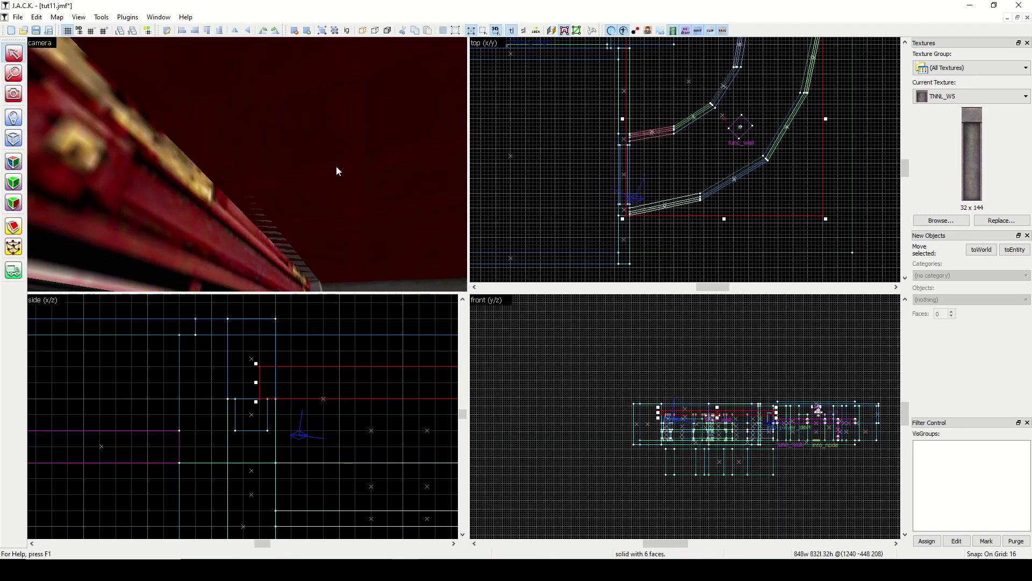
pyautogui.moveTo(623, 119); pyautogui.dragTo(627, 120)
pyautogui.click(605, 128)
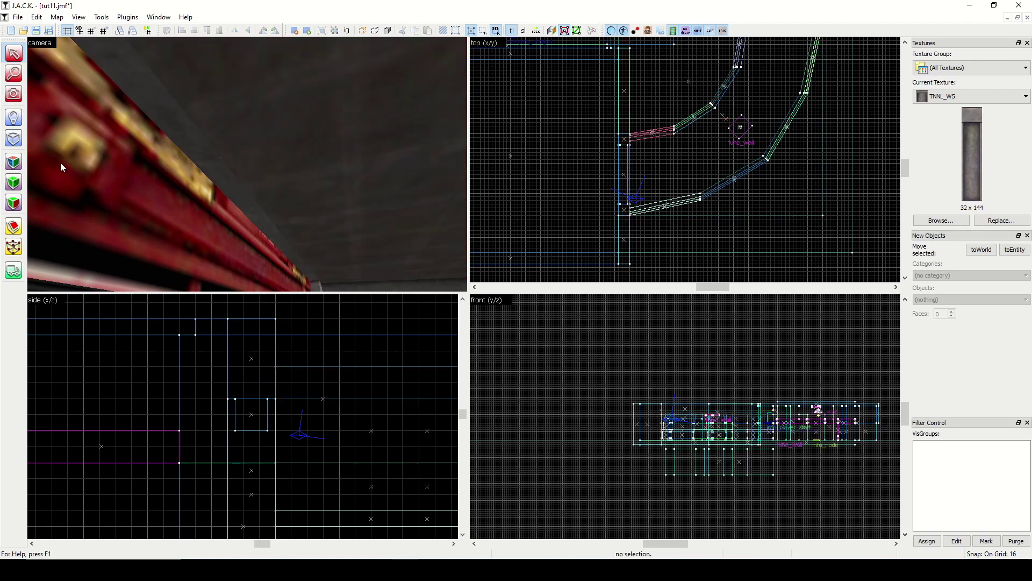
# Inspect the red door's upper edge where it meets the corridor ceiling, and view the open-topped outdoor area from above.
pyautogui.click(8, 89)
pyautogui.press('z')
pyautogui.press('s')
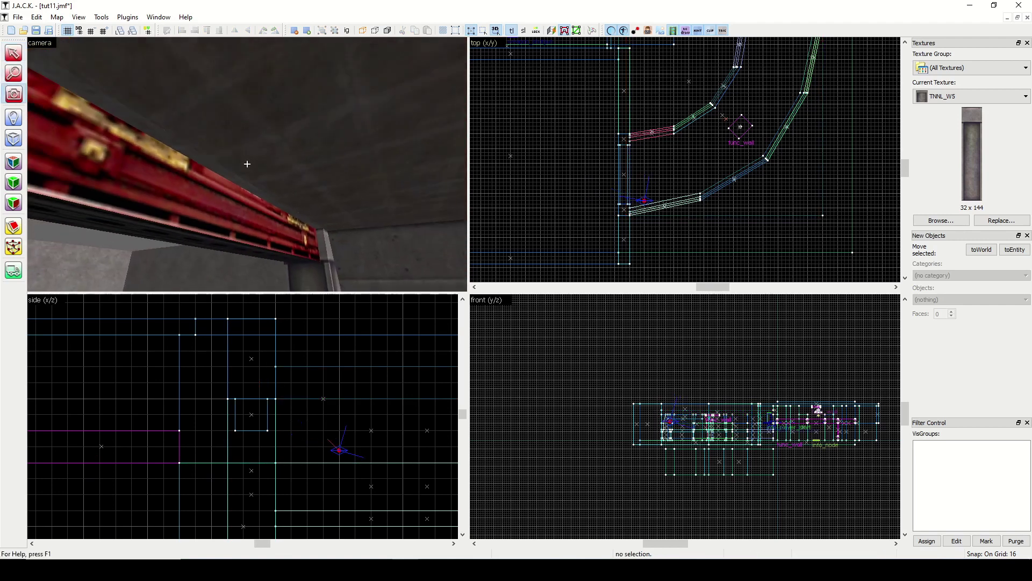
pyautogui.press('w')
pyautogui.press('s')
pyautogui.press('d')
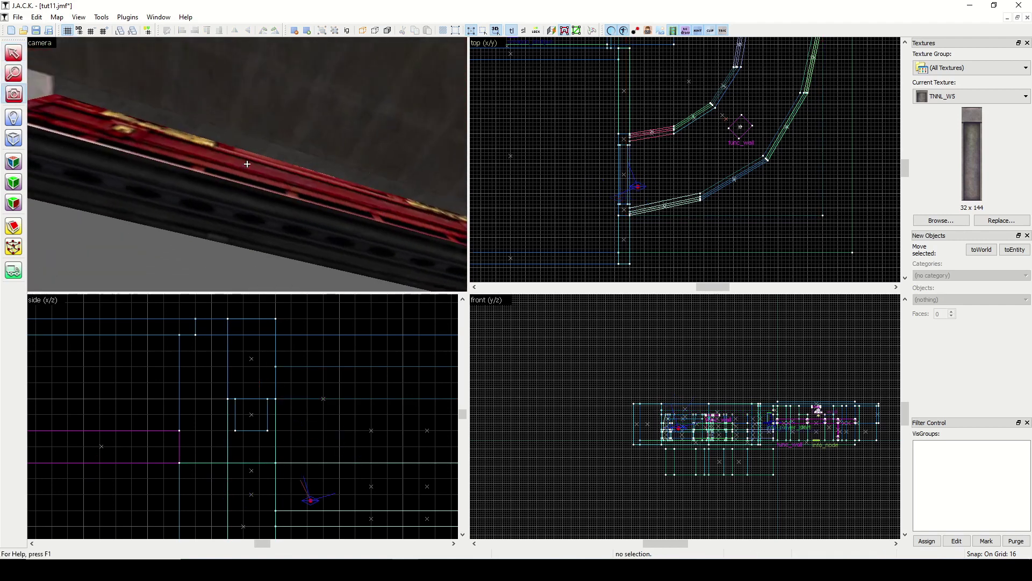
pyautogui.moveTo(247, 163); pyautogui.dragTo(247, 164)
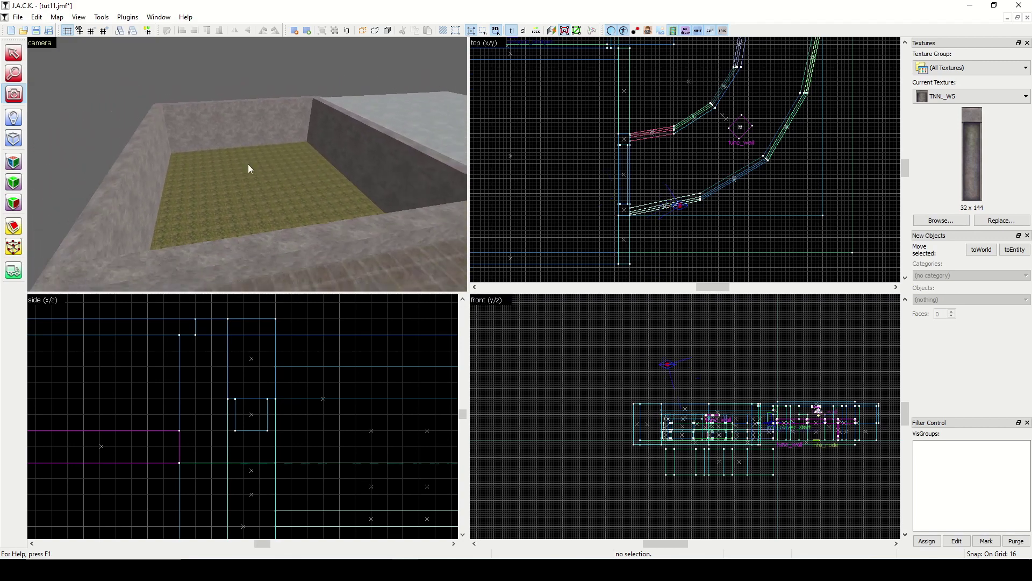
# Choose the SKY texture and outline a 1024 by 944 unit block covering the whole outdoor area.
pyautogui.click(932, 220)
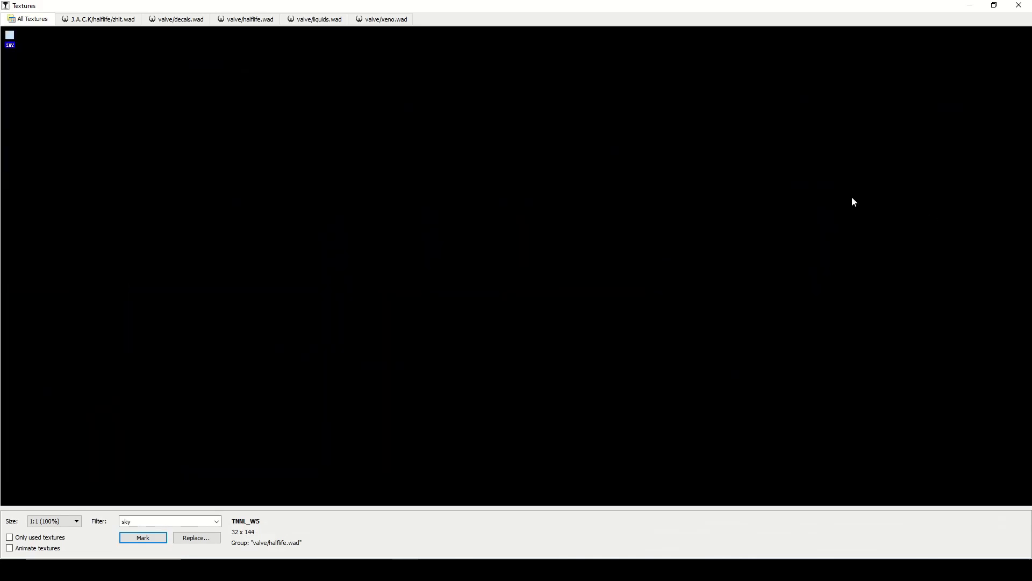
pyautogui.doubleClick(10, 37)
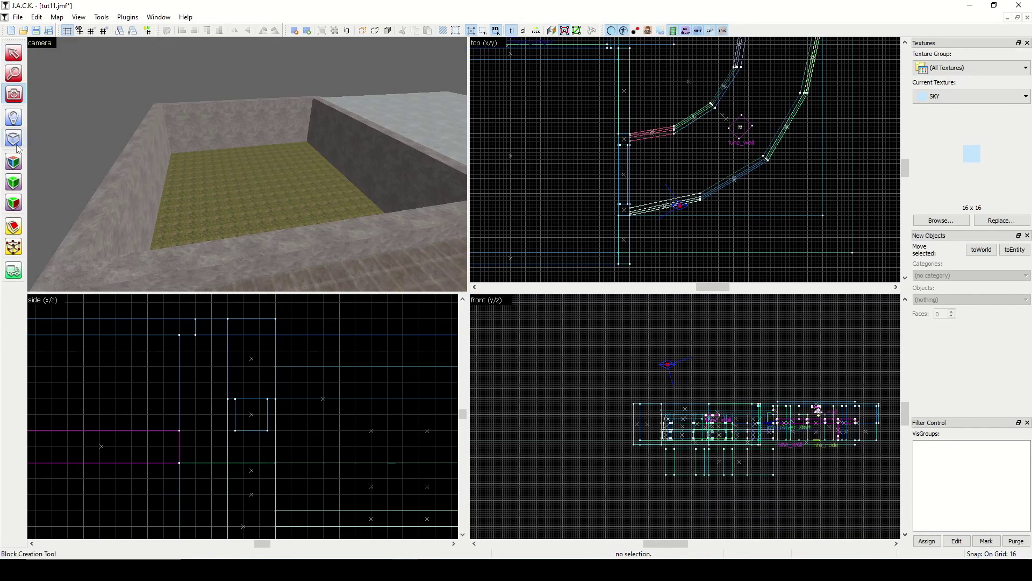
pyautogui.scroll(6, 594, 178)
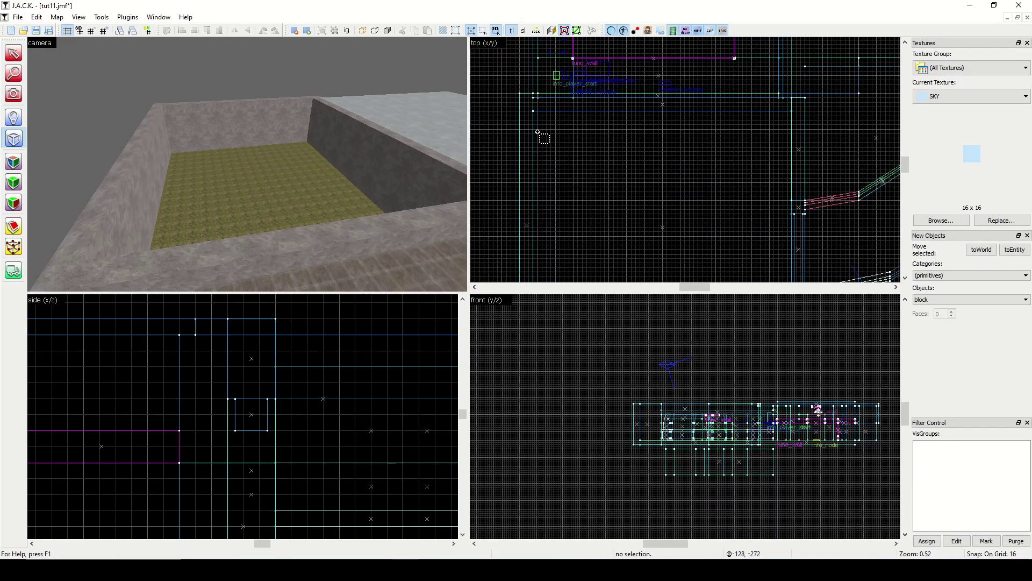
pyautogui.moveTo(519, 94); pyautogui.dragTo(804, 216)
pyautogui.scroll(1, 679, 438)
pyautogui.scroll(3, 678, 440)
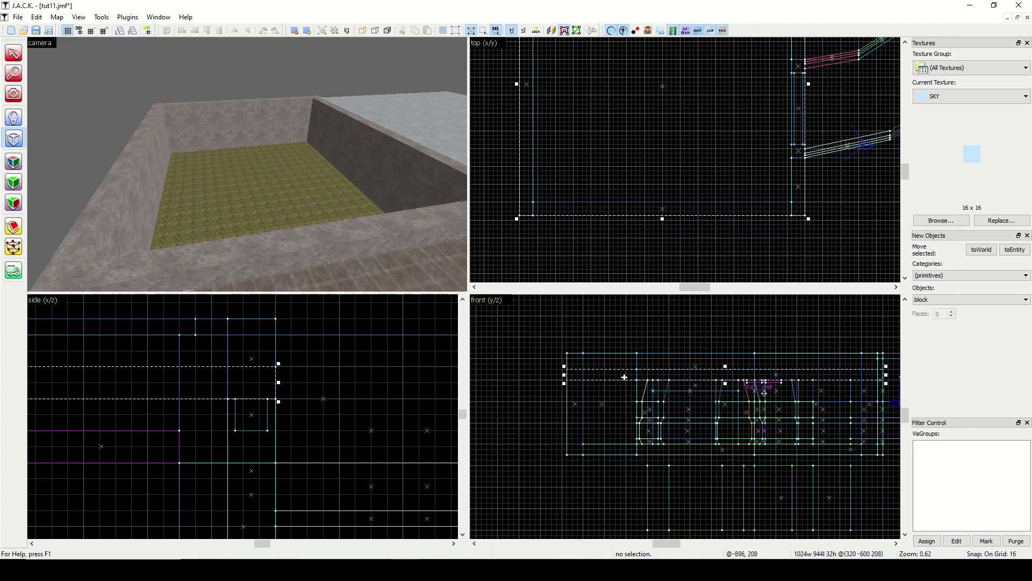
# Raise the outlined block onto the outdoor walls' tops, thin it to 16 units and create it as the sky ceiling.
pyautogui.moveTo(624, 378); pyautogui.dragTo(624, 351)
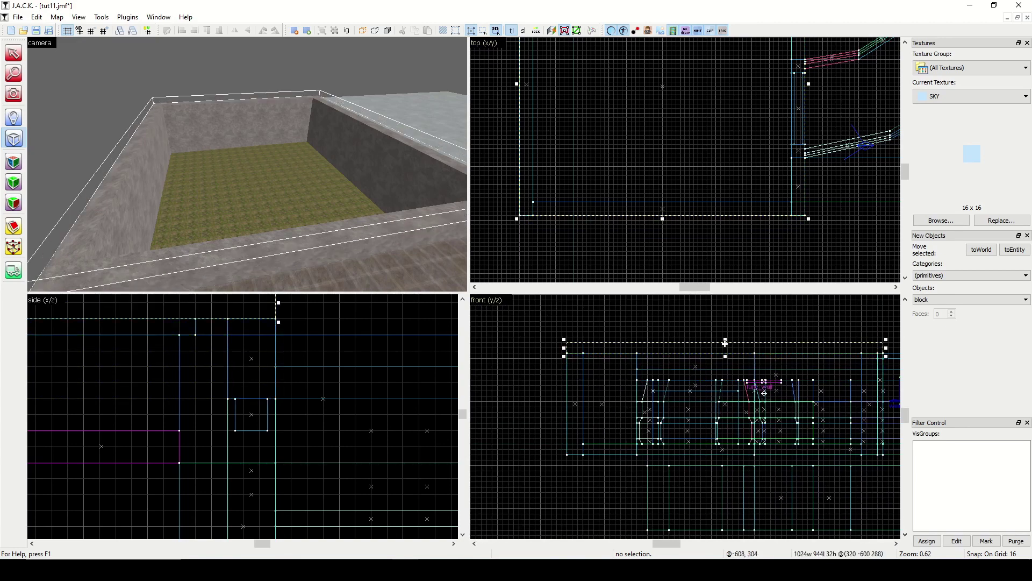
pyautogui.rightClick(654, 169)
pyautogui.click(687, 175)
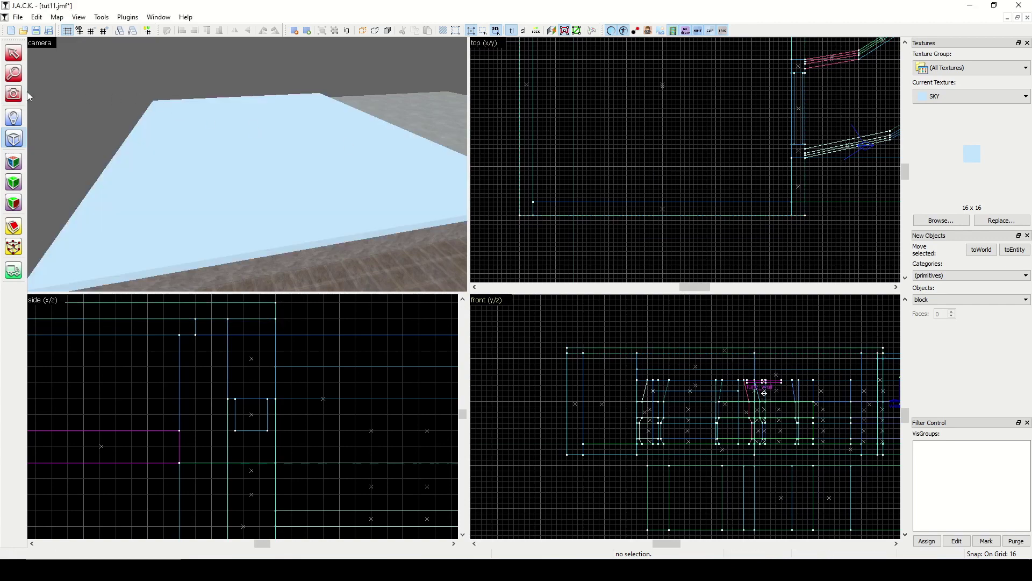
# Turn on dynamic skybox drawing in the 3D view and look around at the sky from inside the outdoor area.
pyautogui.click(14, 94)
pyautogui.moveTo(208, 155); pyautogui.dragTo(248, 159)
pyautogui.press('w')
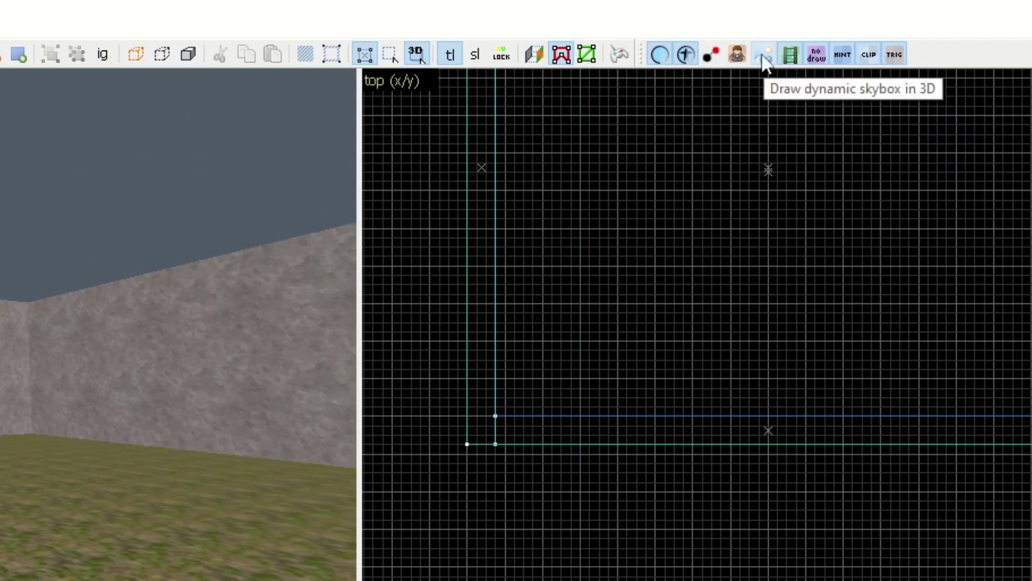
pyautogui.click(764, 56)
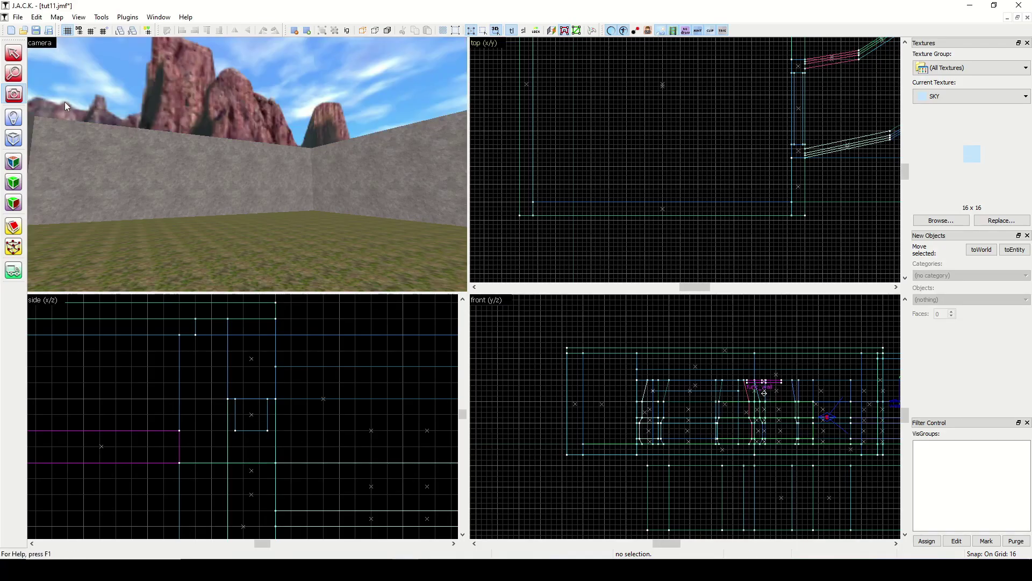
pyautogui.press('z')
pyautogui.press('w')
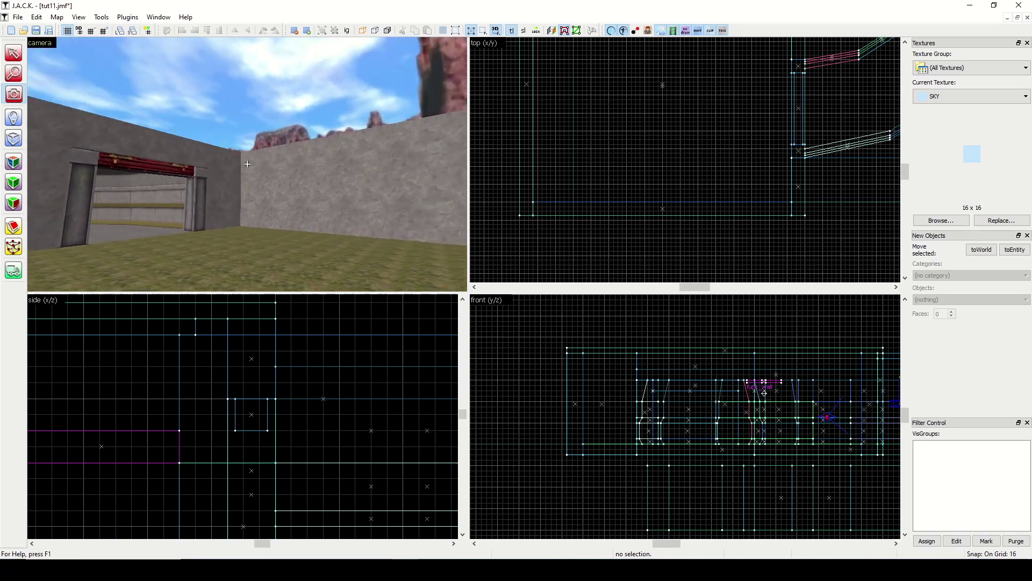
pyautogui.press('w')
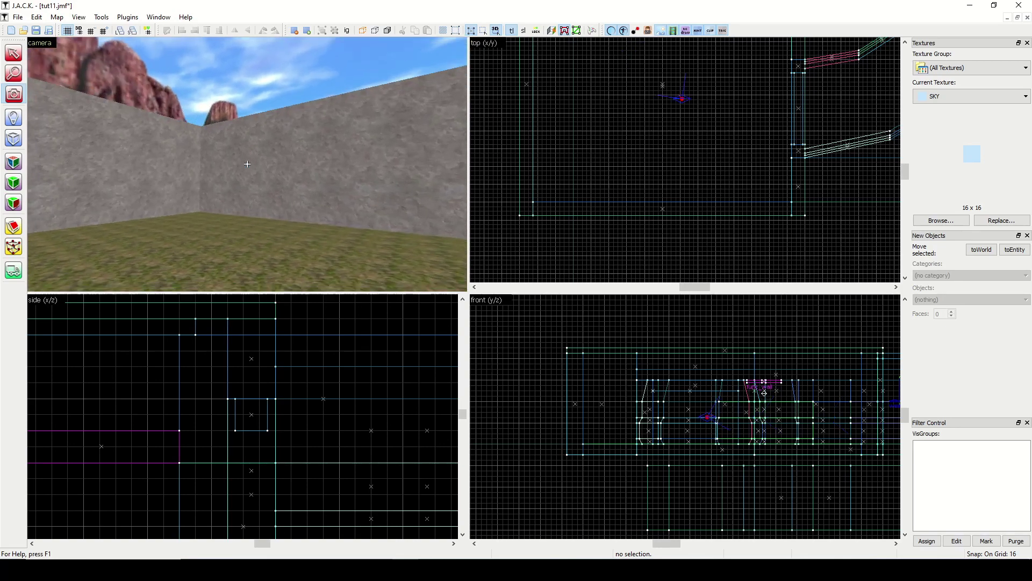
# Set the environment map (cl_skyname) in the map properties to the Dusk sky.
pyautogui.press('s')
pyautogui.press('z')
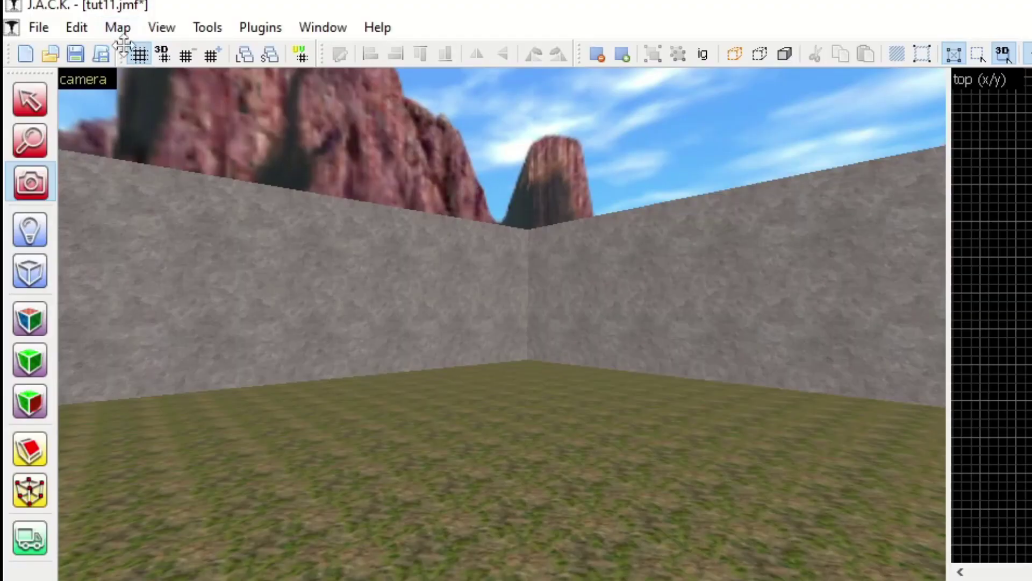
pyautogui.click(119, 28)
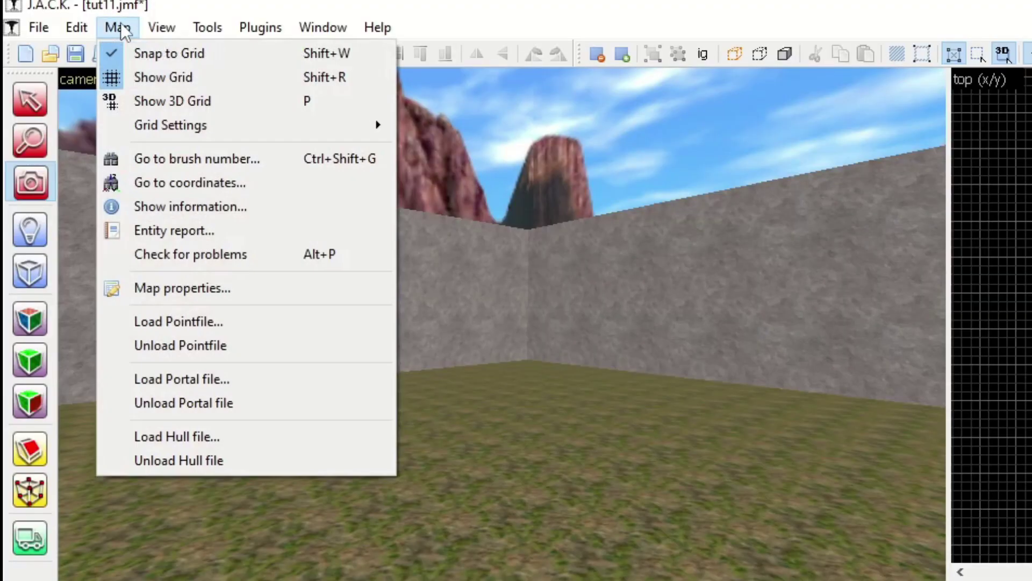
pyautogui.click(191, 289)
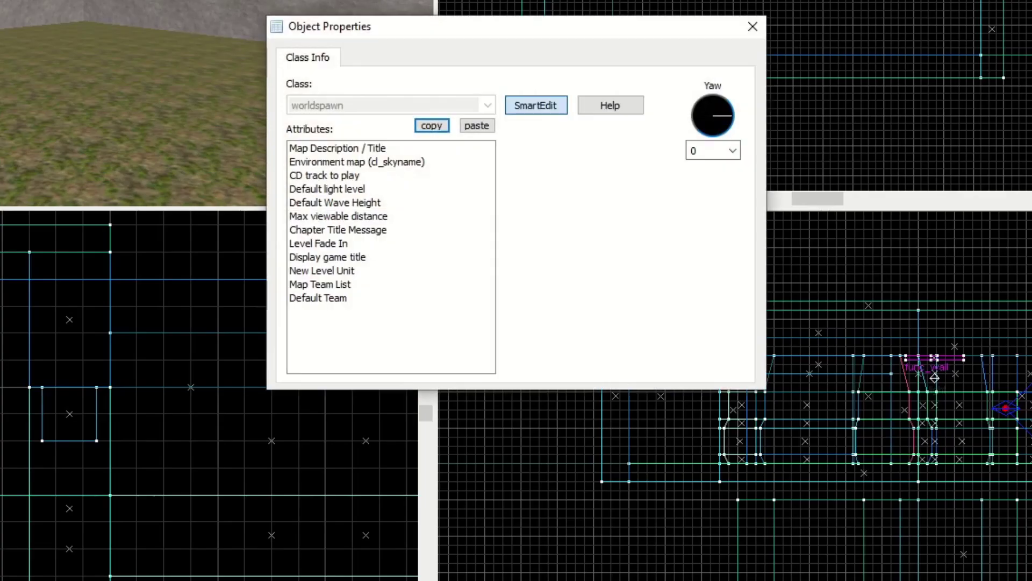
pyautogui.click(345, 164)
pyautogui.click(652, 151)
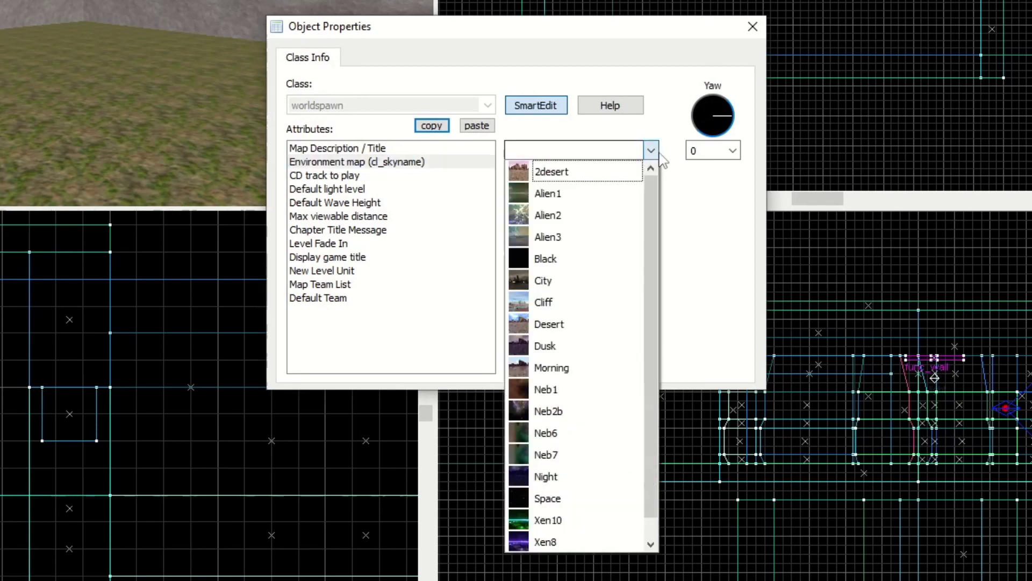
pyautogui.moveTo(656, 198); pyautogui.dragTo(659, 252)
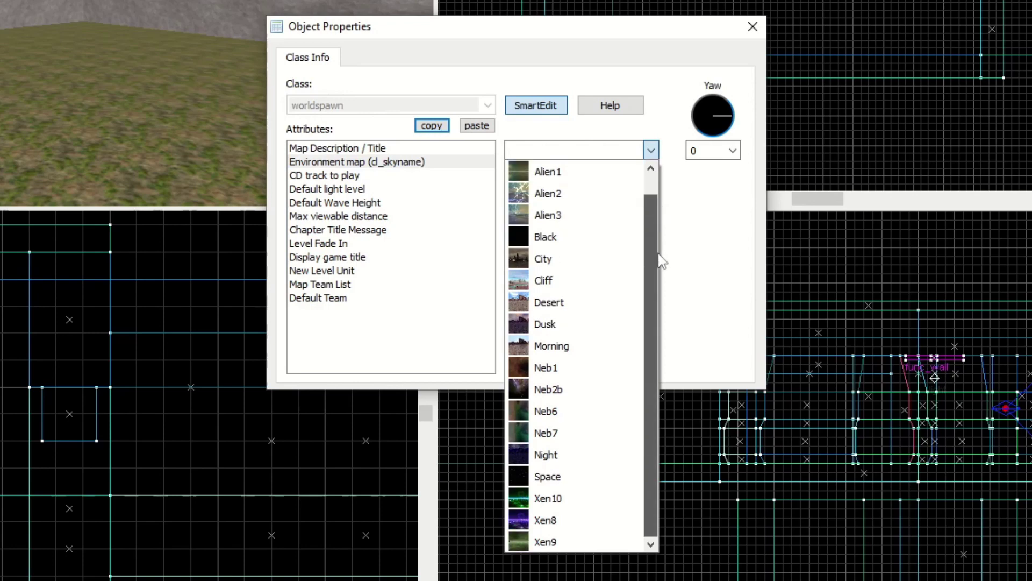
pyautogui.click(583, 326)
pyautogui.click(752, 30)
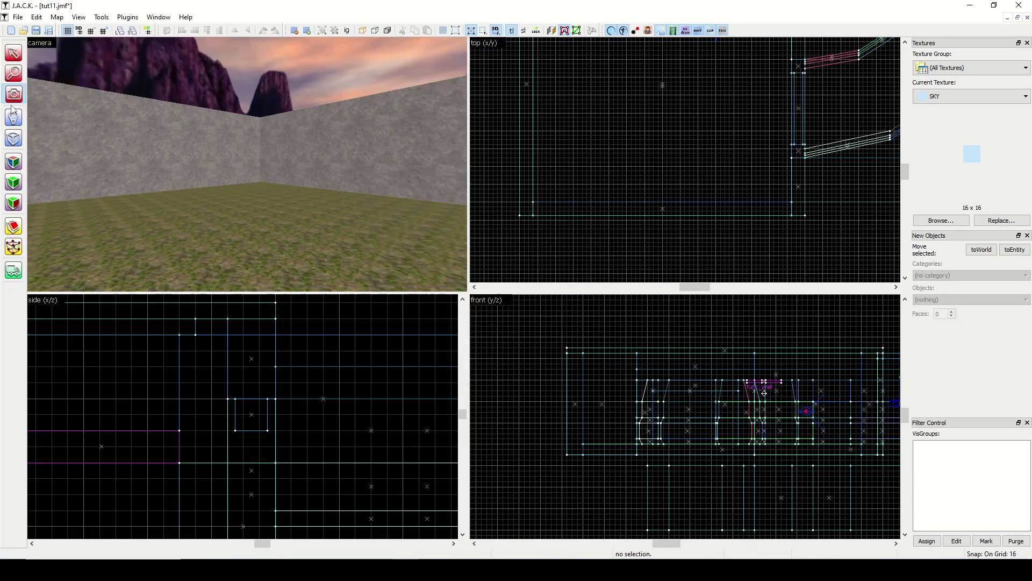
# Inspect the doorway and the raised red door from the outdoor area, then look around under the new sky.
pyautogui.press('z')
pyautogui.press('w')
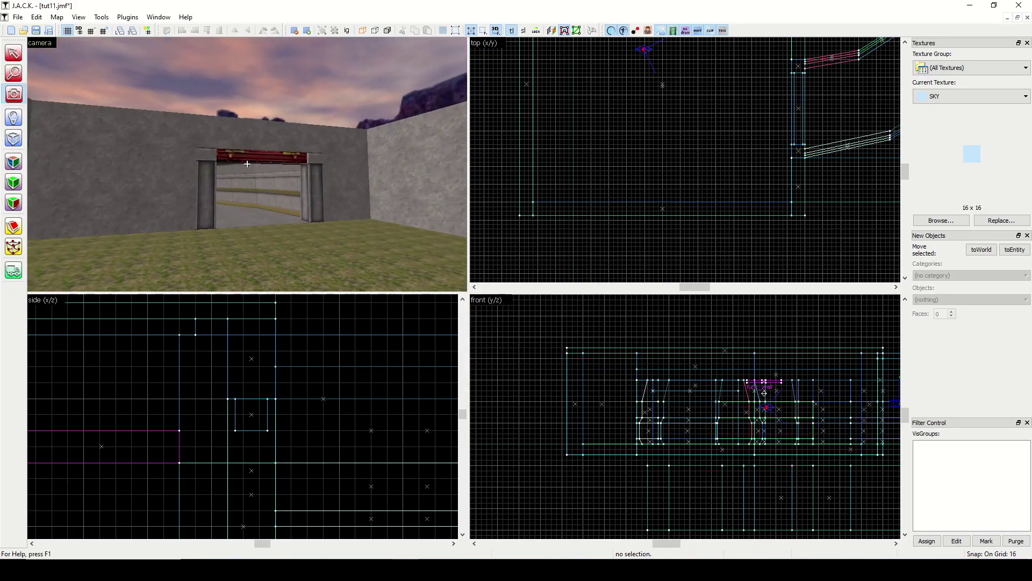
pyautogui.press('w')
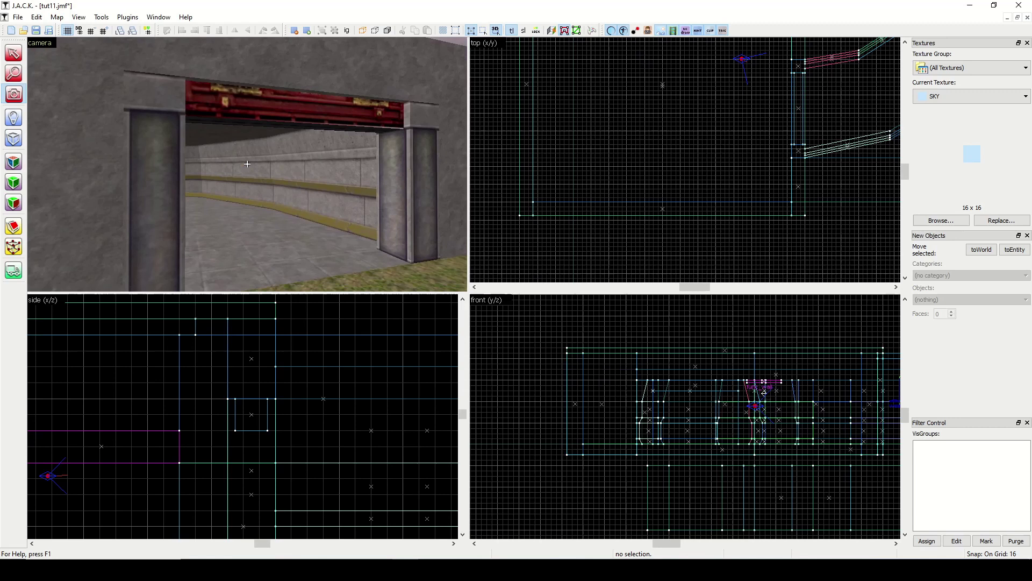
pyautogui.press('s')
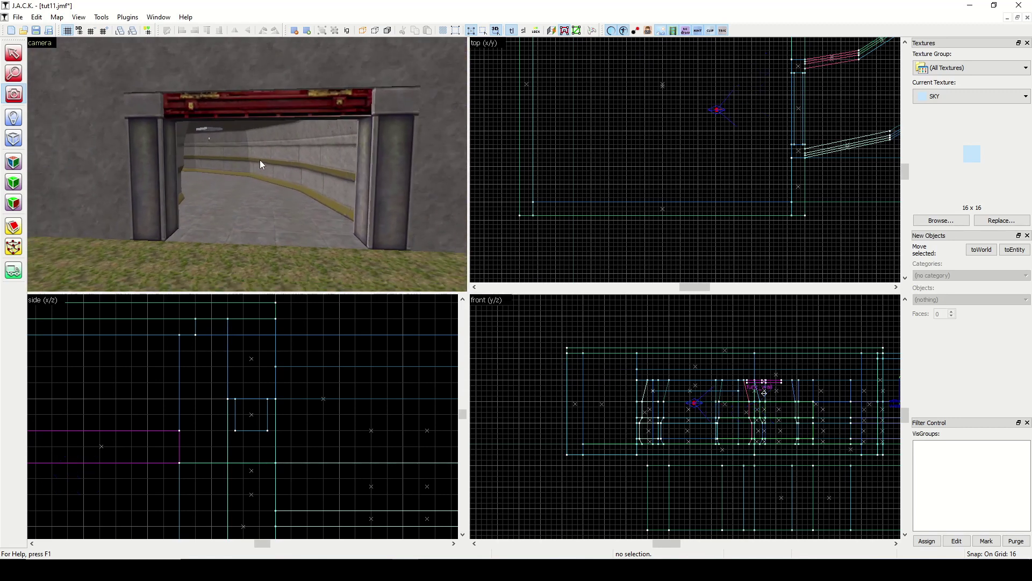
pyautogui.click(6, 49)
pyautogui.click(241, 116)
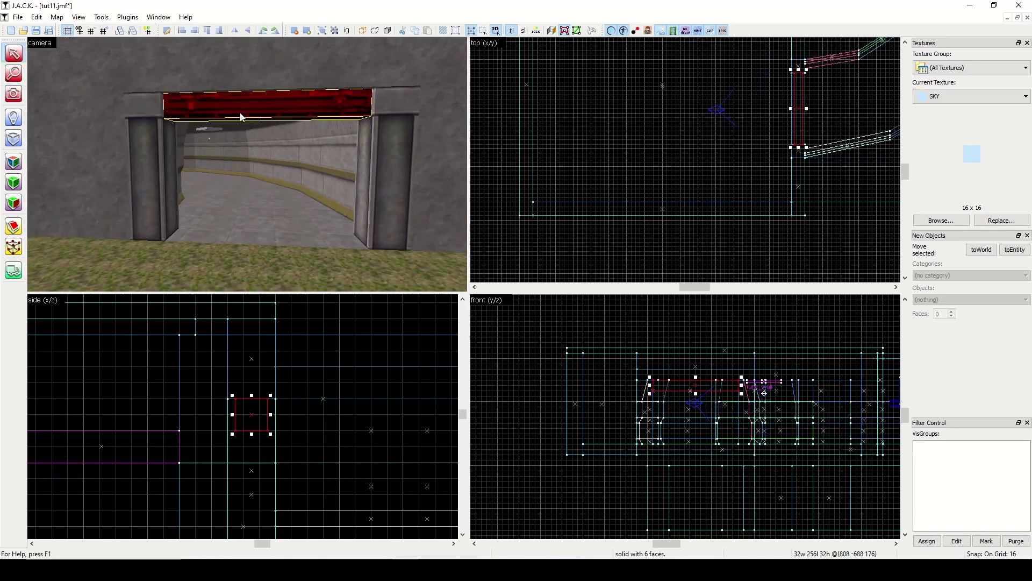
pyautogui.scroll(-5, 230, 444)
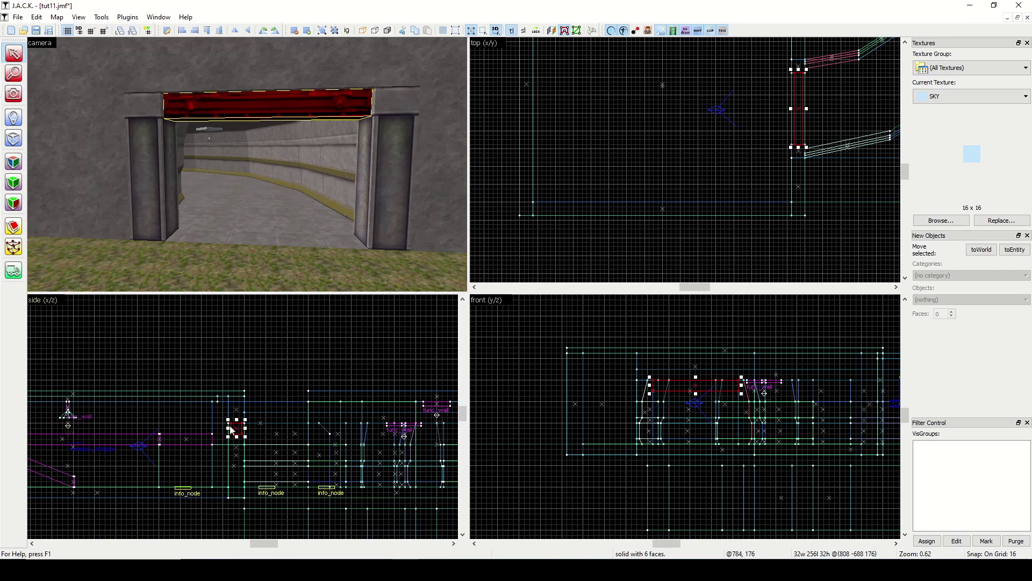
pyautogui.press('Escape')
pyautogui.click(14, 94)
pyautogui.press('w')
pyautogui.moveTo(247, 164); pyautogui.dragTo(248, 164)
pyautogui.press('s')
# Place a light_environment entity inside the outdoor area, raised to just below the sky ceiling.
pyautogui.click(24, 119)
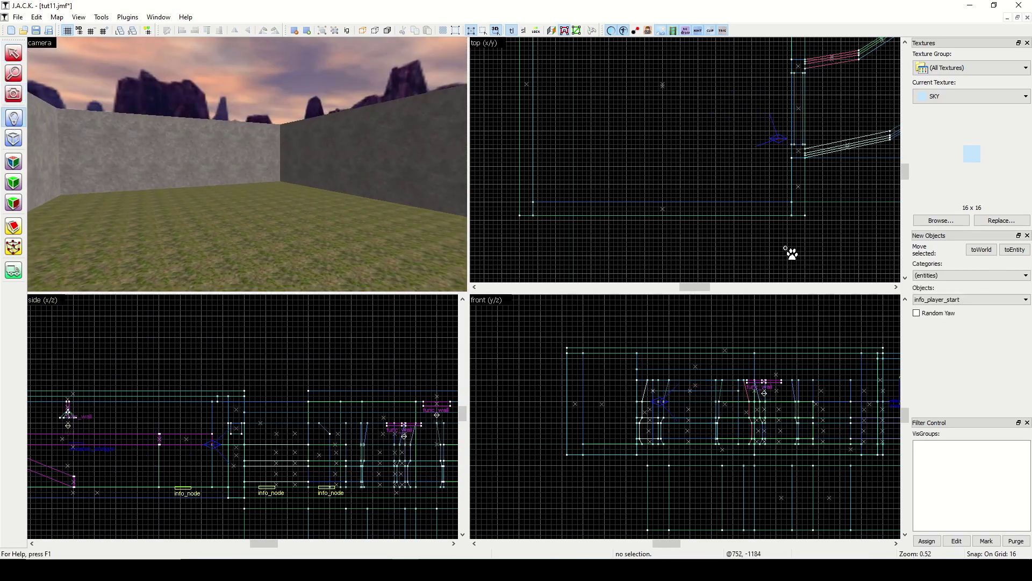
pyautogui.click(936, 299)
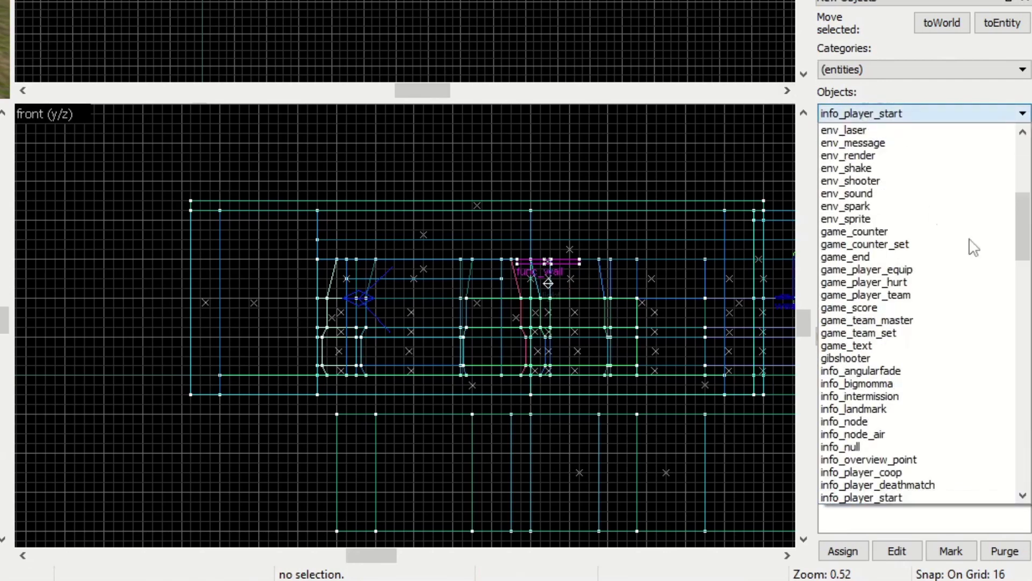
pyautogui.moveTo(1023, 232); pyautogui.dragTo(1023, 288)
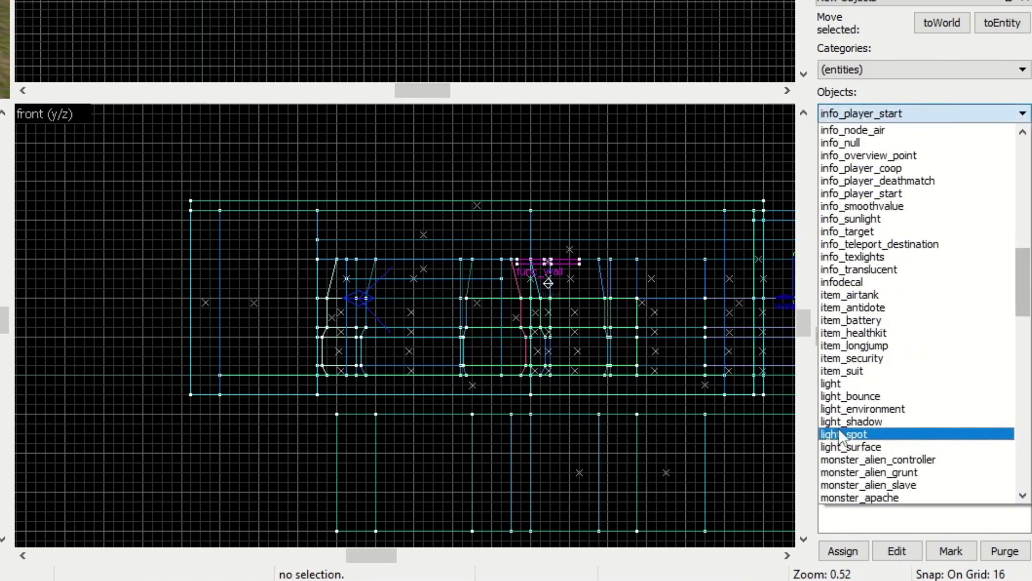
pyautogui.click(864, 413)
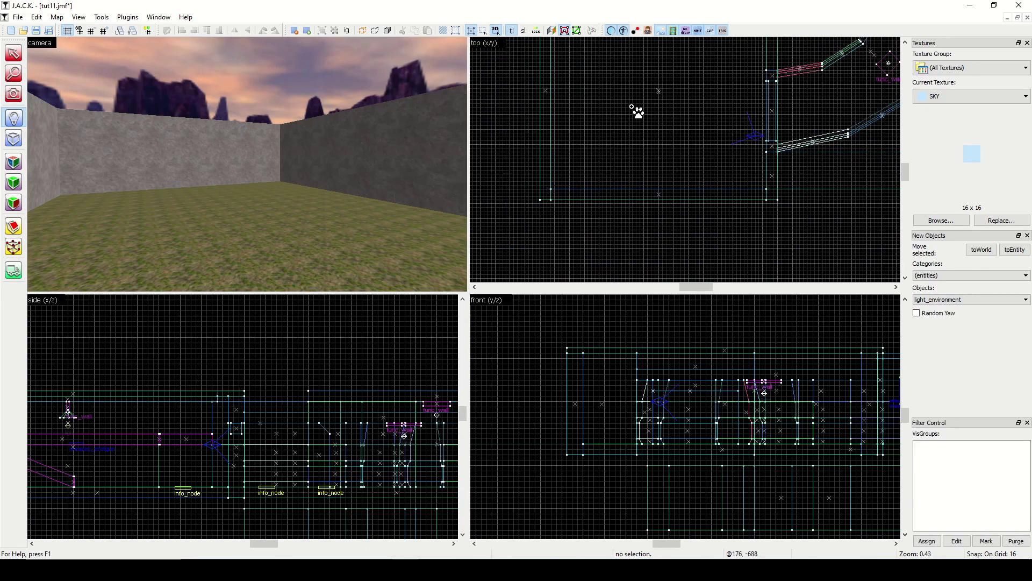
pyautogui.click(657, 92)
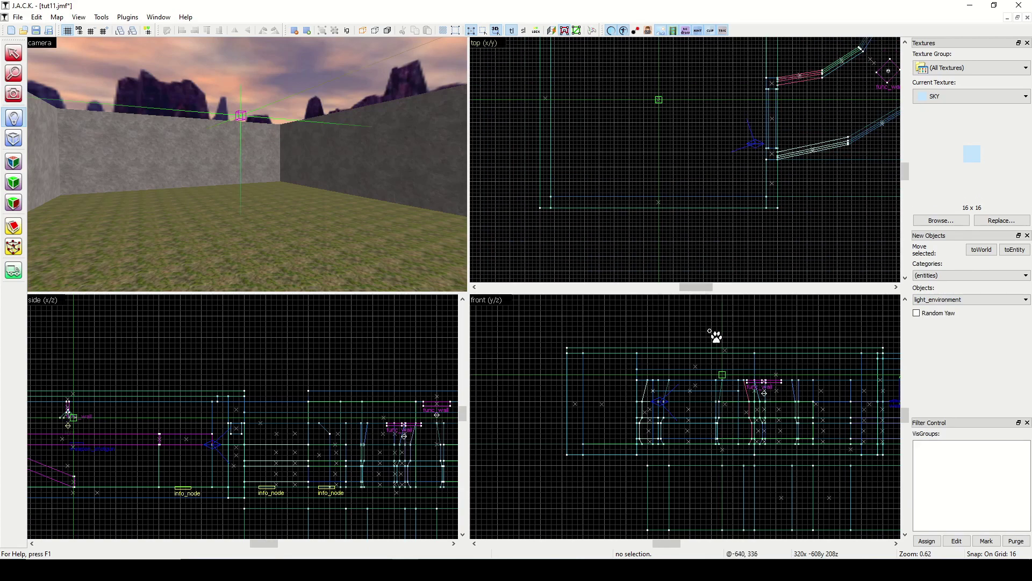
pyautogui.moveTo(724, 373); pyautogui.dragTo(721, 369)
pyautogui.press('Return')
# Select the light_environment entity together with the sky ceiling block and hide both.
pyautogui.click(19, 93)
pyautogui.press('w')
pyautogui.moveTo(248, 164); pyautogui.dragTo(249, 165)
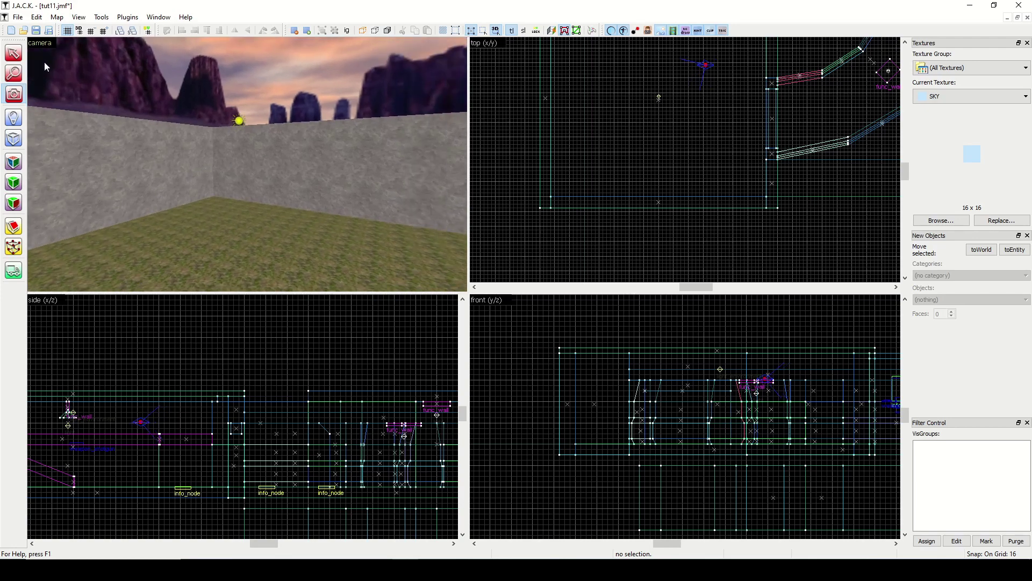
pyautogui.hotkey('shift', 's')
pyautogui.hotkey('shift', 'c')
pyautogui.moveTo(246, 164); pyautogui.dragTo(247, 164)
pyautogui.click(13, 53)
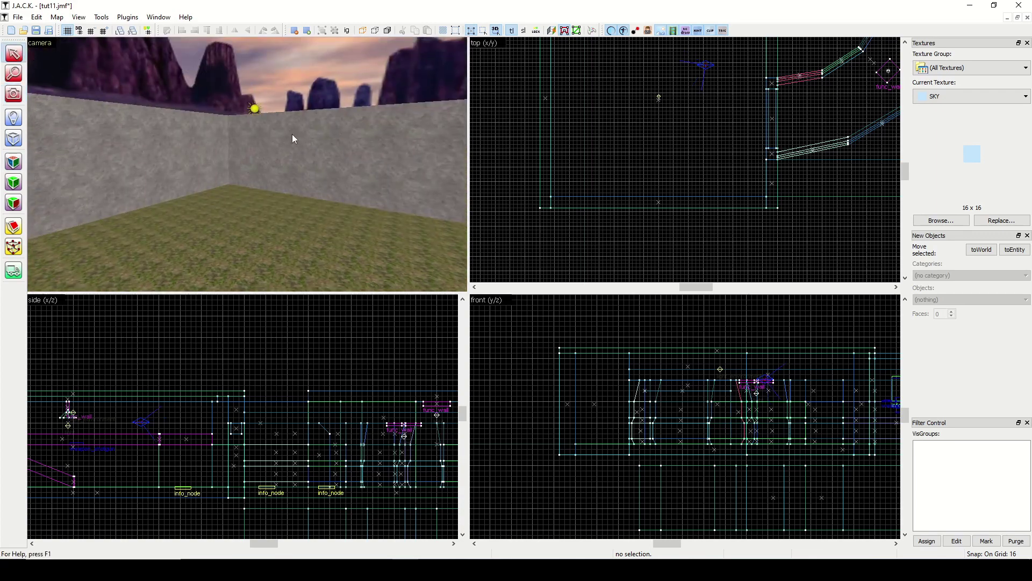
pyautogui.click(256, 111)
pyautogui.keyDown('ctrl'); pyautogui.click(296, 87); pyautogui.keyUp('ctrl')
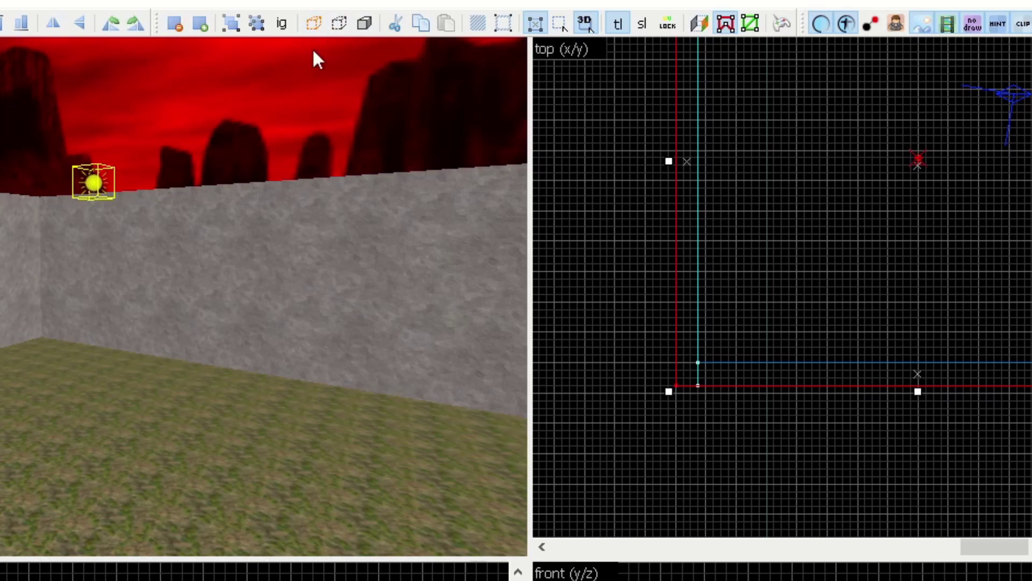
pyautogui.click(313, 21)
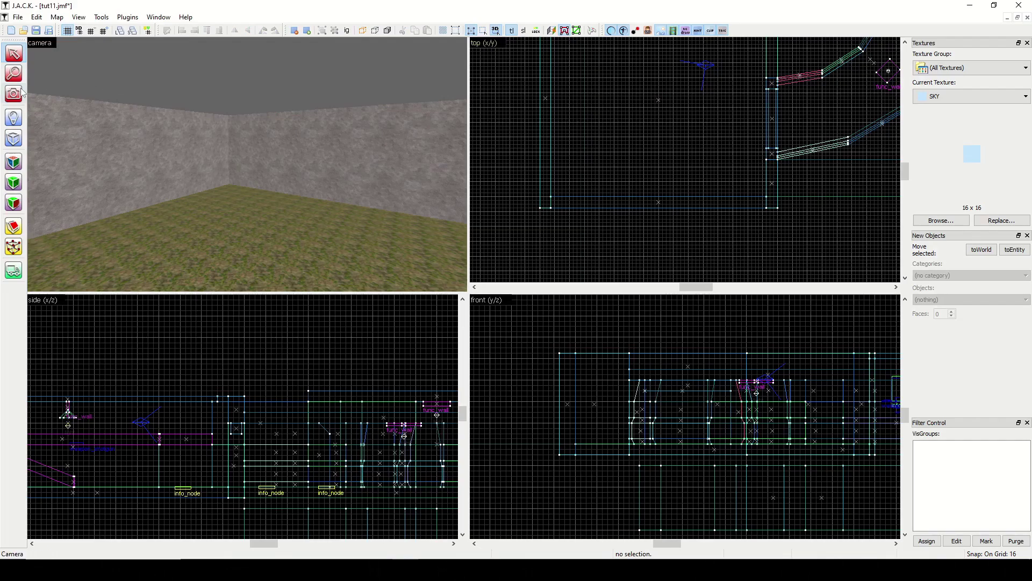
# Set the grassy ground face's texture scale to 2 on both X and Y.
pyautogui.click(20, 90)
pyautogui.moveTo(183, 129); pyautogui.dragTo(254, 177)
pyautogui.click(16, 161)
pyautogui.click(244, 207)
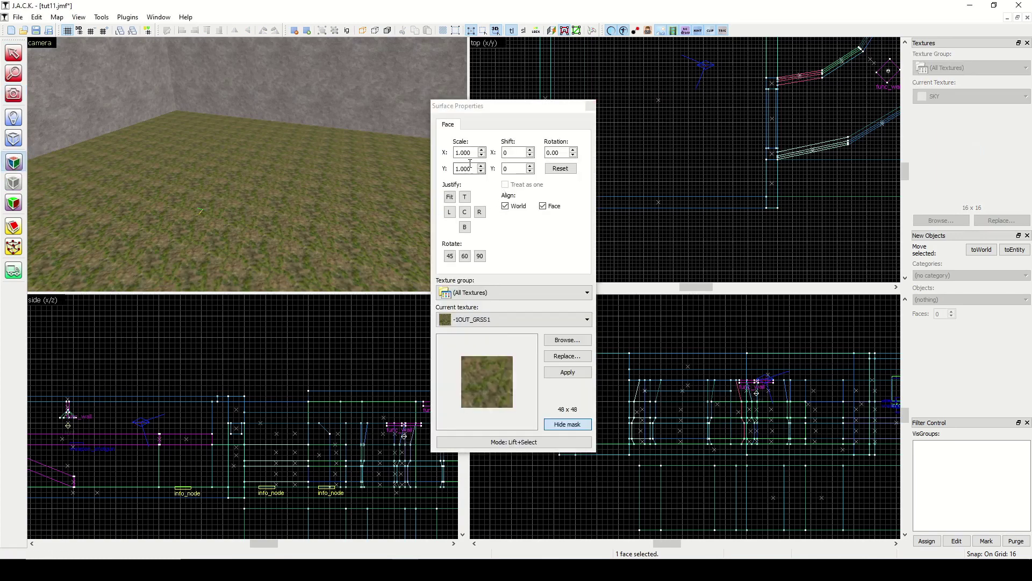
pyautogui.moveTo(472, 153); pyautogui.dragTo(447, 152)
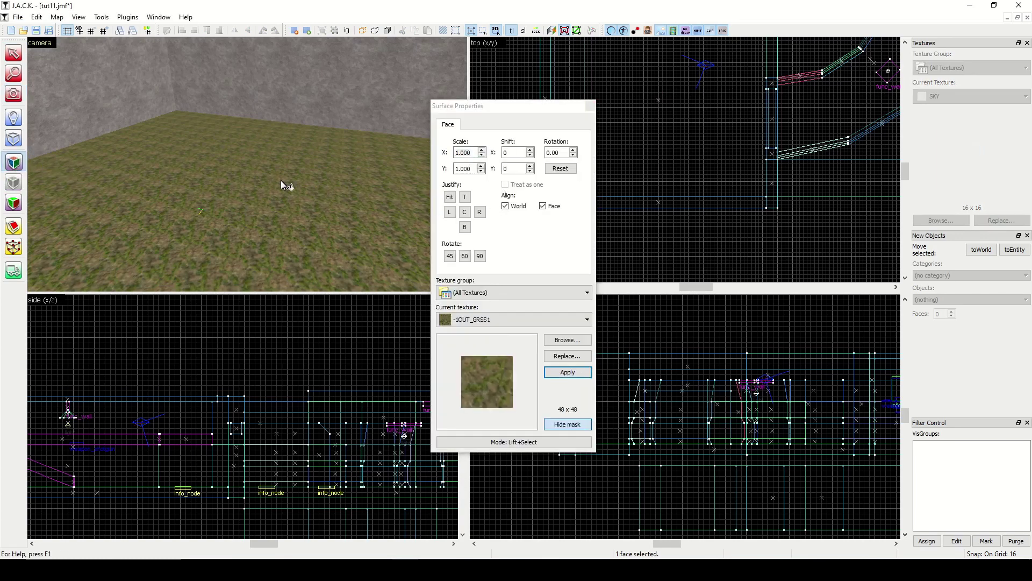
pyautogui.click(564, 424)
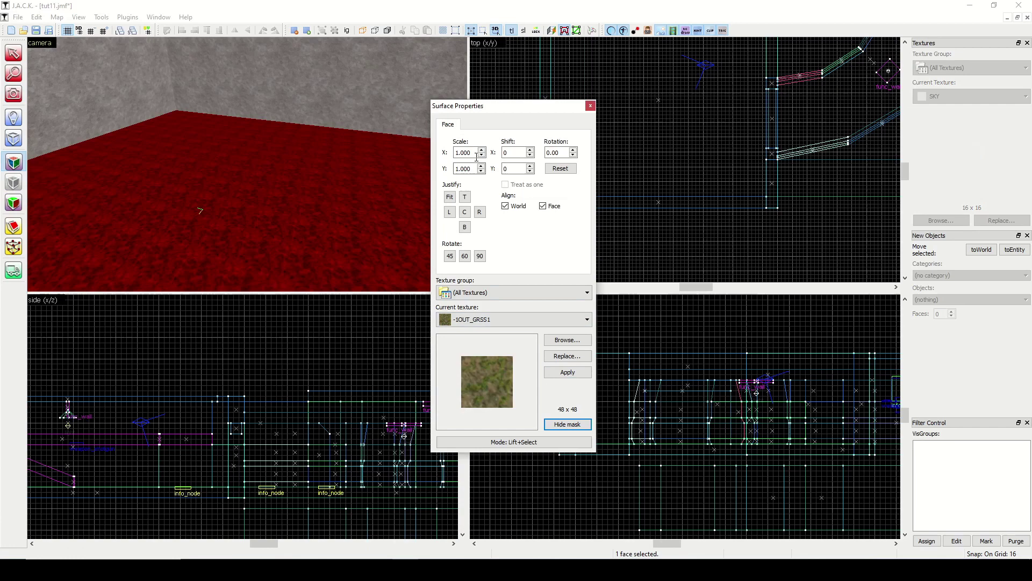
pyautogui.doubleClick(477, 157)
pyautogui.write('2')
pyautogui.press('Tab')
pyautogui.write('2')
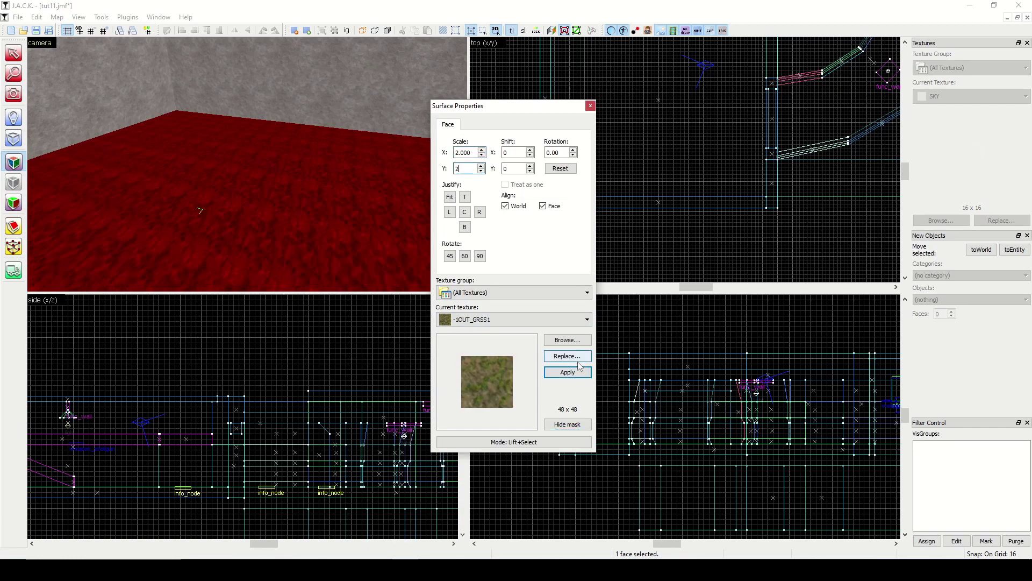
pyautogui.click(568, 372)
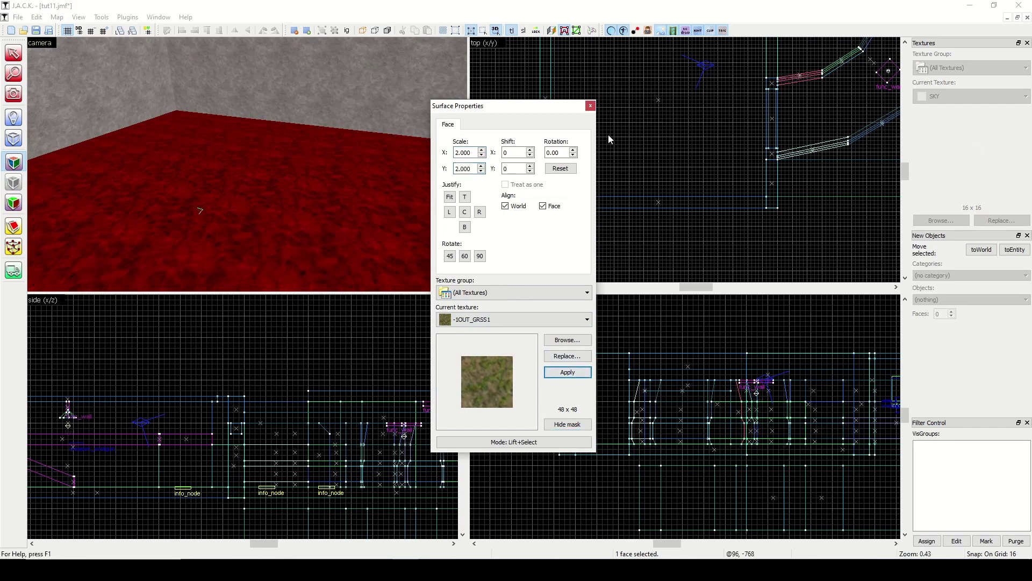
pyautogui.click(590, 106)
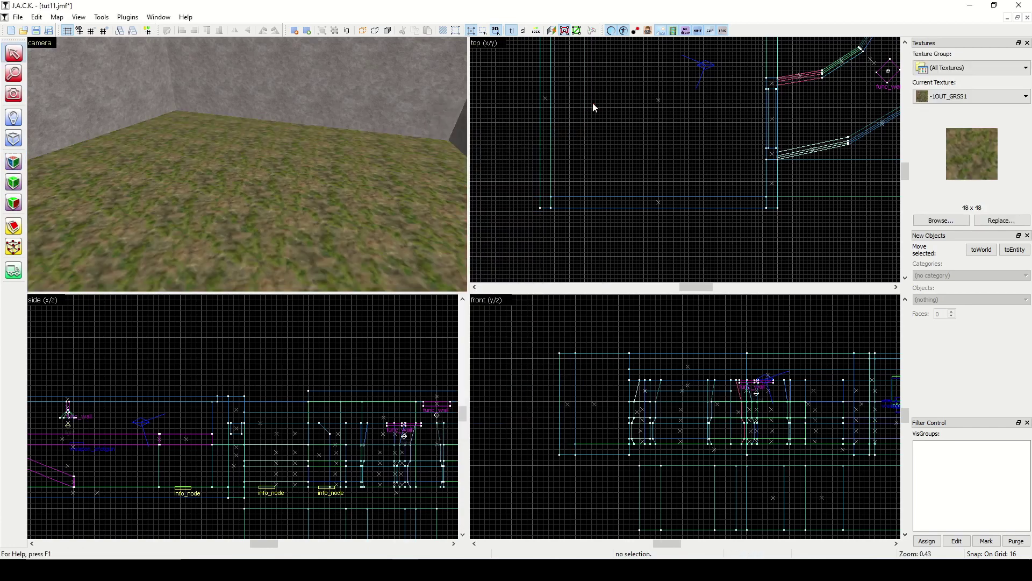
# Filter the textures by "out", choose -0OUT_GRND3 and apply it to the outdoor ground.
pyautogui.click(931, 221)
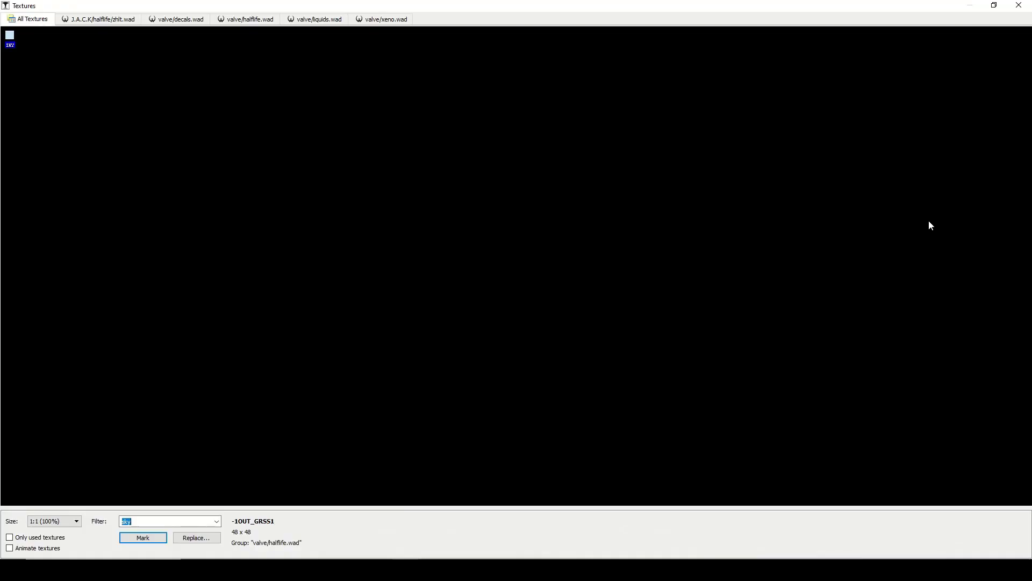
pyautogui.write('out')
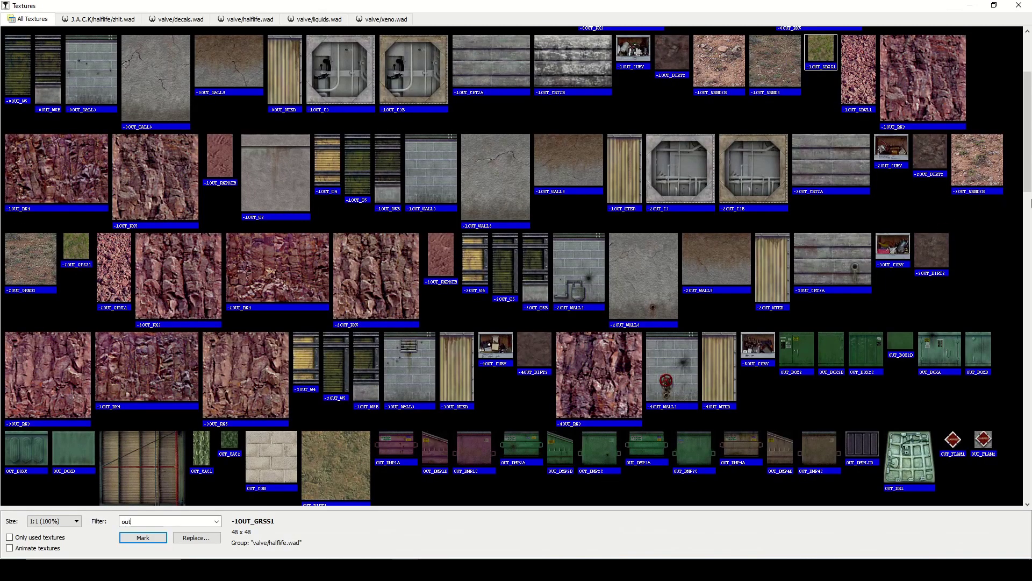
pyautogui.moveTo(1025, 185); pyautogui.dragTo(1021, 107)
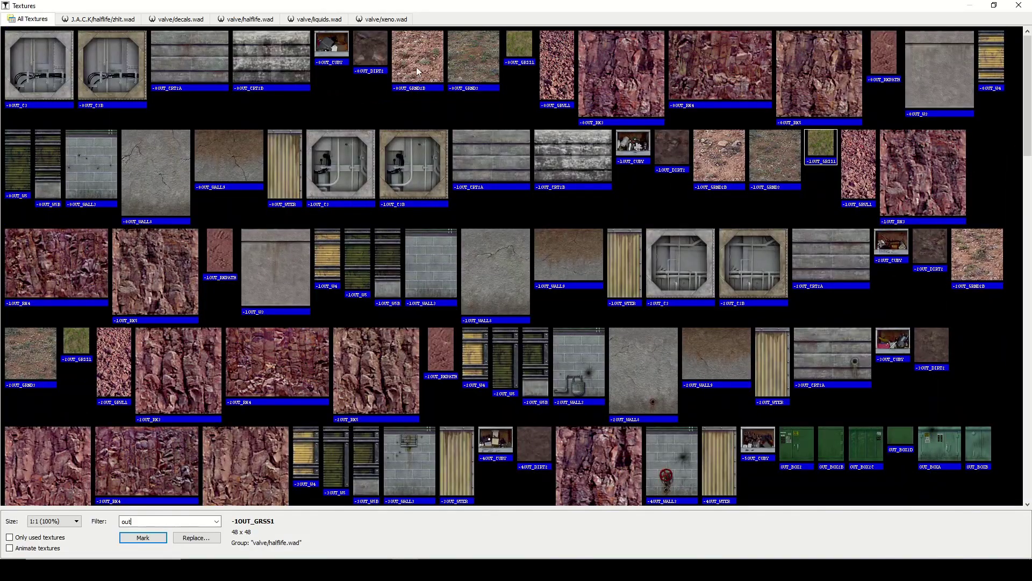
pyautogui.doubleClick(469, 74)
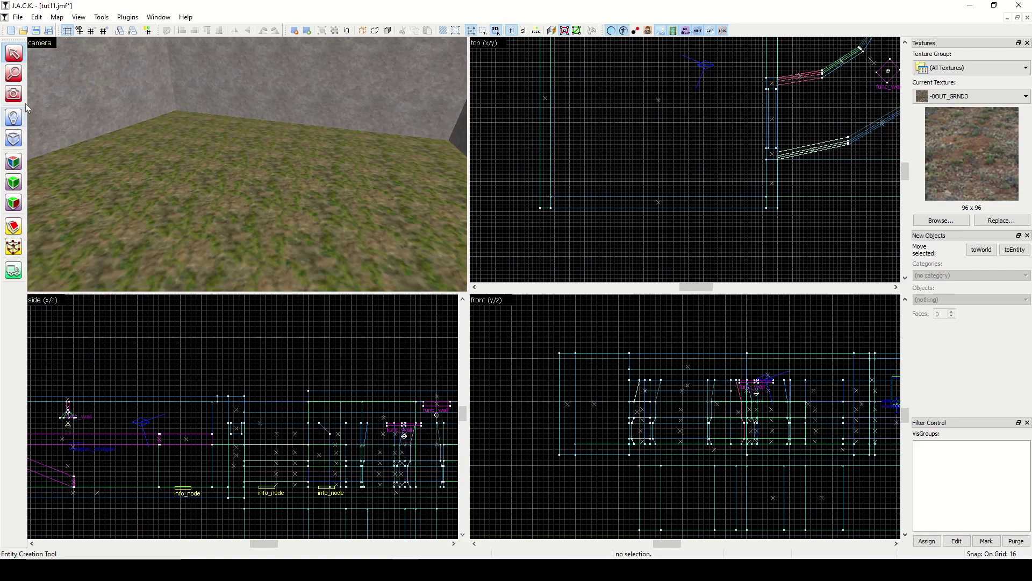
pyautogui.click(60, 207)
pyautogui.click(13, 182)
pyautogui.click(550, 247)
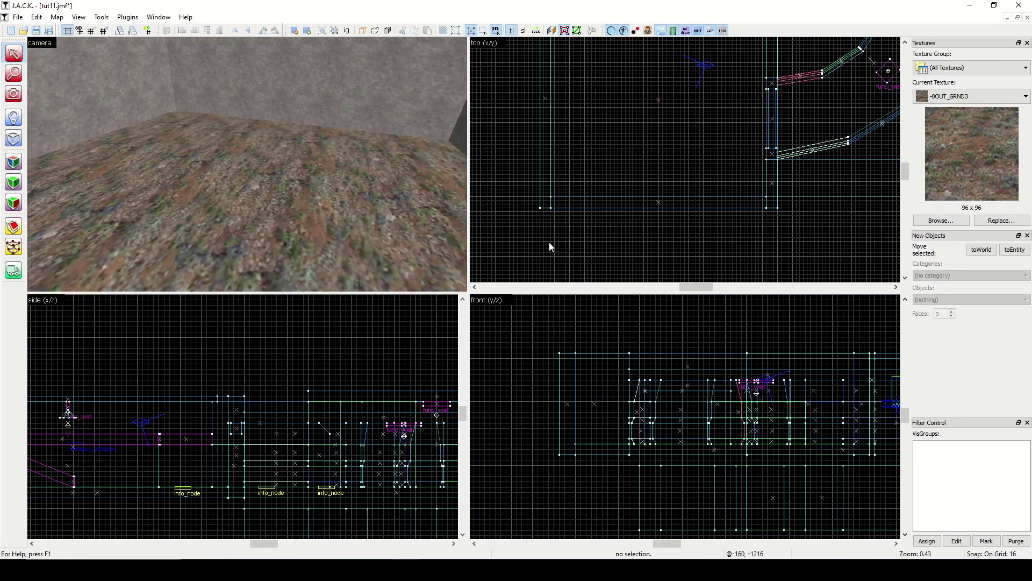
# Reset the outdoor ground face's texture to scale 1 on both axes and check the ground across the area.
pyautogui.click(16, 96)
pyautogui.moveTo(179, 118); pyautogui.dragTo(248, 163)
pyautogui.click(8, 161)
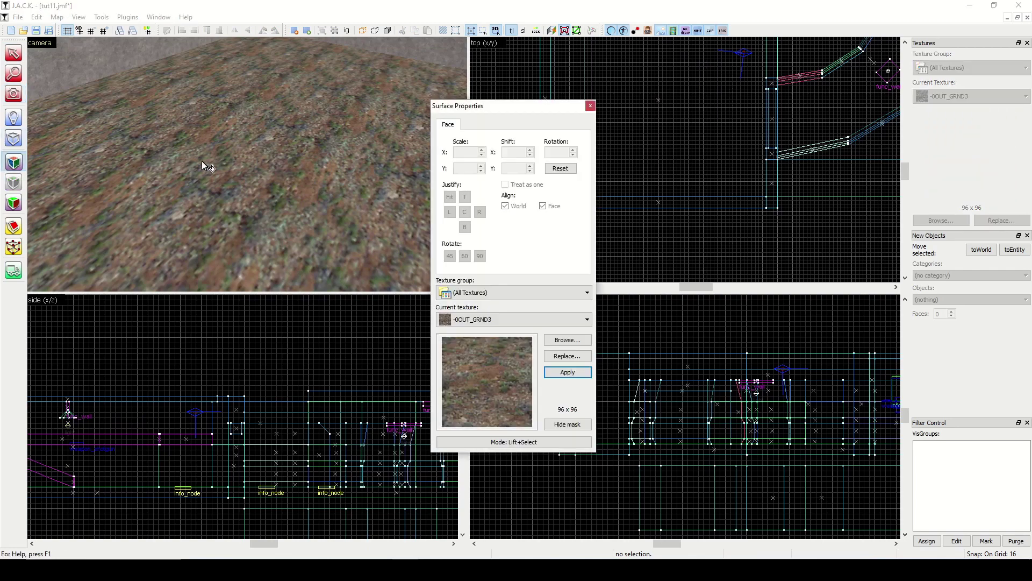
pyautogui.click(204, 165)
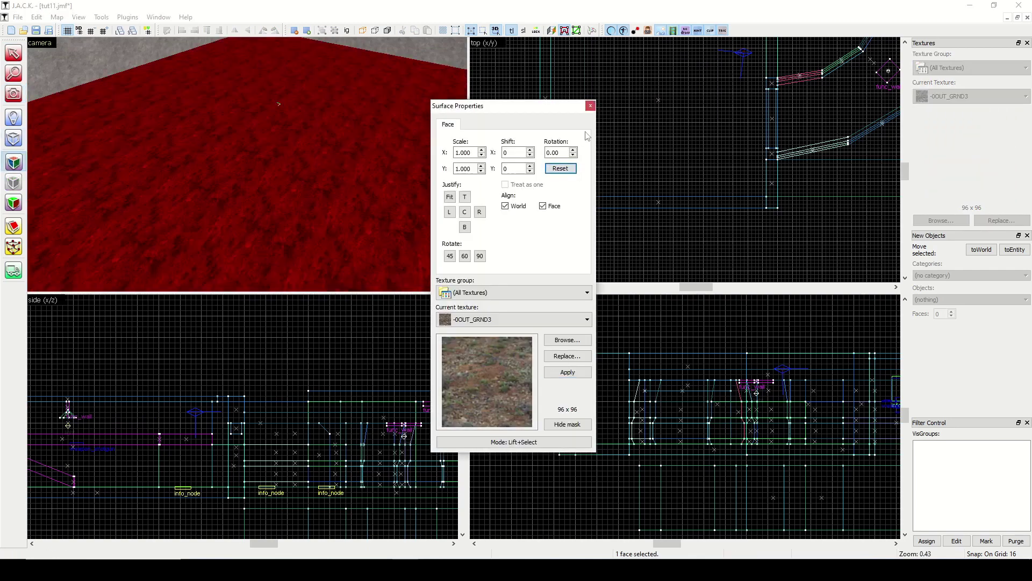
pyautogui.click(590, 107)
pyautogui.click(13, 94)
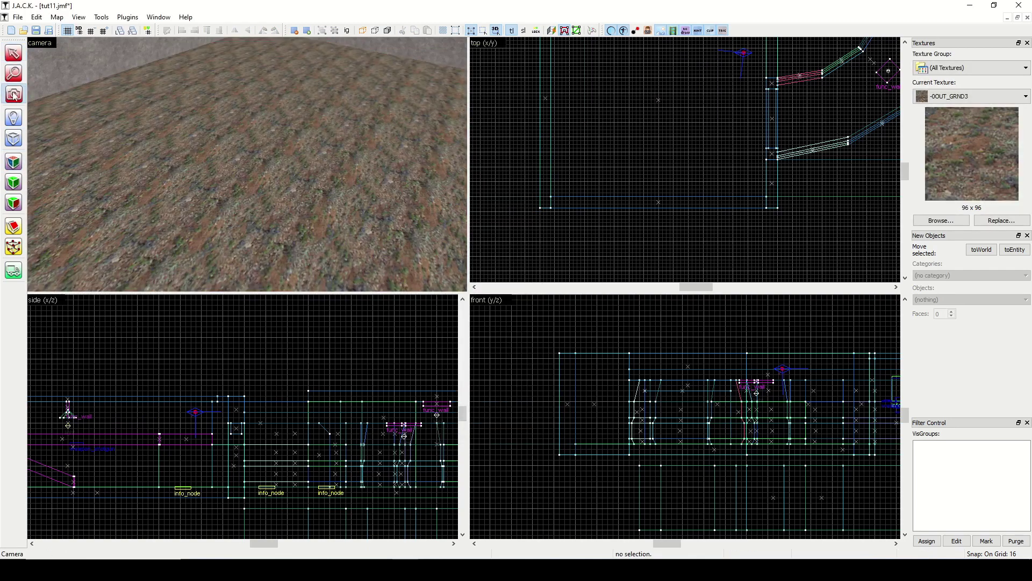
pyautogui.press('z')
pyautogui.moveTo(247, 163); pyautogui.dragTo(247, 163)
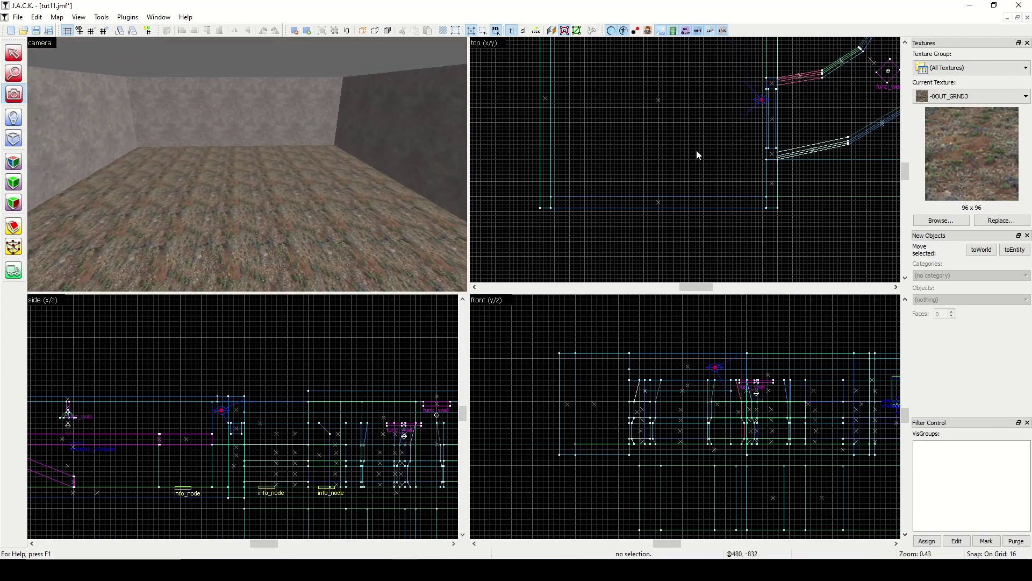
# Choose the -1OUT_W3 texture and create a 128 × 128 × 32 unit block on the outdoor ground.
pyautogui.click(922, 222)
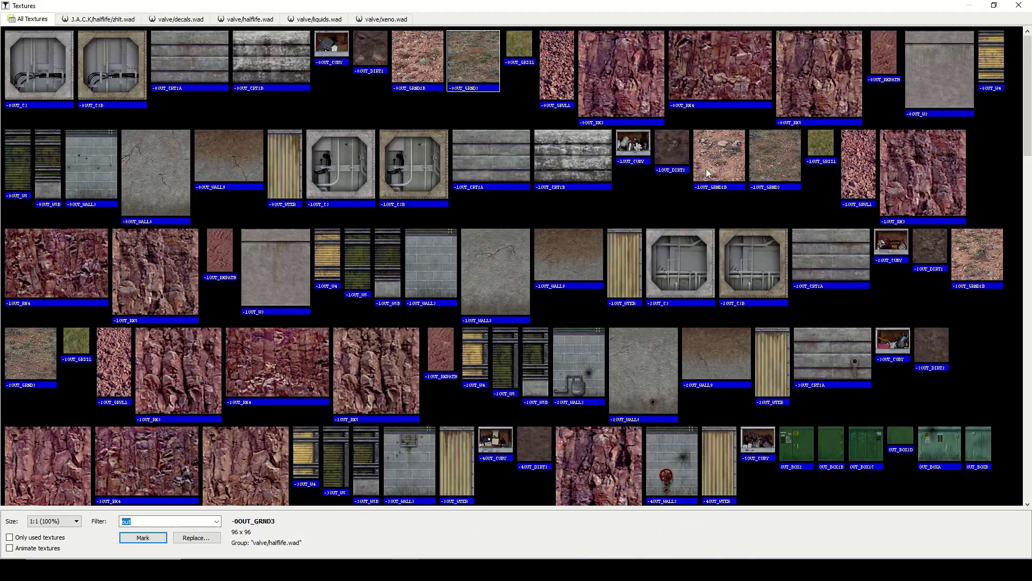
pyautogui.doubleClick(288, 270)
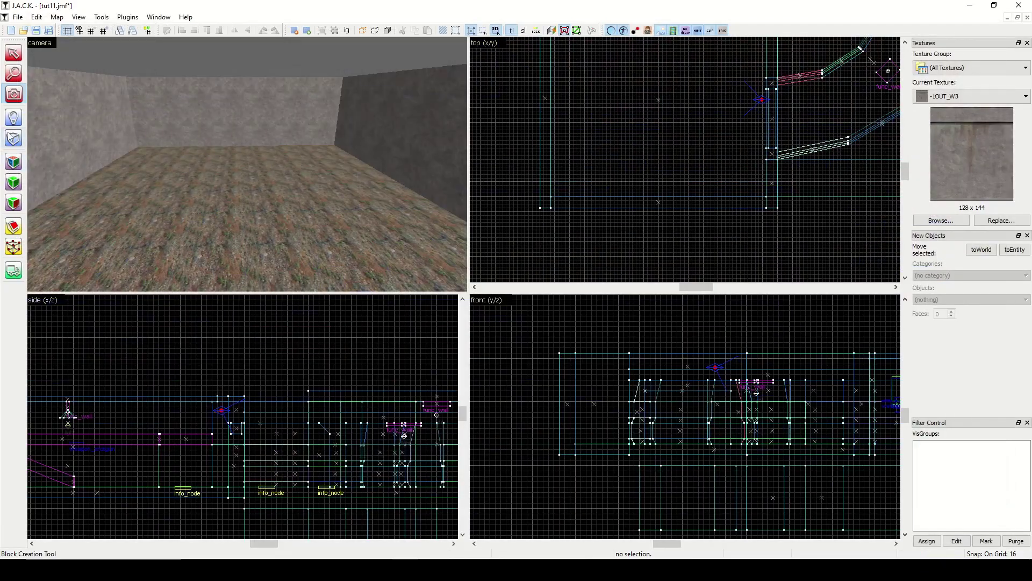
pyautogui.click(9, 133)
pyautogui.moveTo(629, 107)
pyautogui.mouseDown()
pyautogui.moveTo(655, 121)
pyautogui.moveTo(658, 135)
pyautogui.mouseUp()
pyautogui.moveTo(672, 446); pyautogui.dragTo(673, 435)
pyautogui.rightClick(641, 121)
pyautogui.click(657, 129)
# Raise a single top corner vertex of the concrete block so the block becomes 112 units high.
pyautogui.click(14, 95)
pyautogui.moveTo(247, 163); pyautogui.dragTo(248, 163)
pyautogui.press('w')
pyautogui.click(14, 53)
pyautogui.click(220, 175)
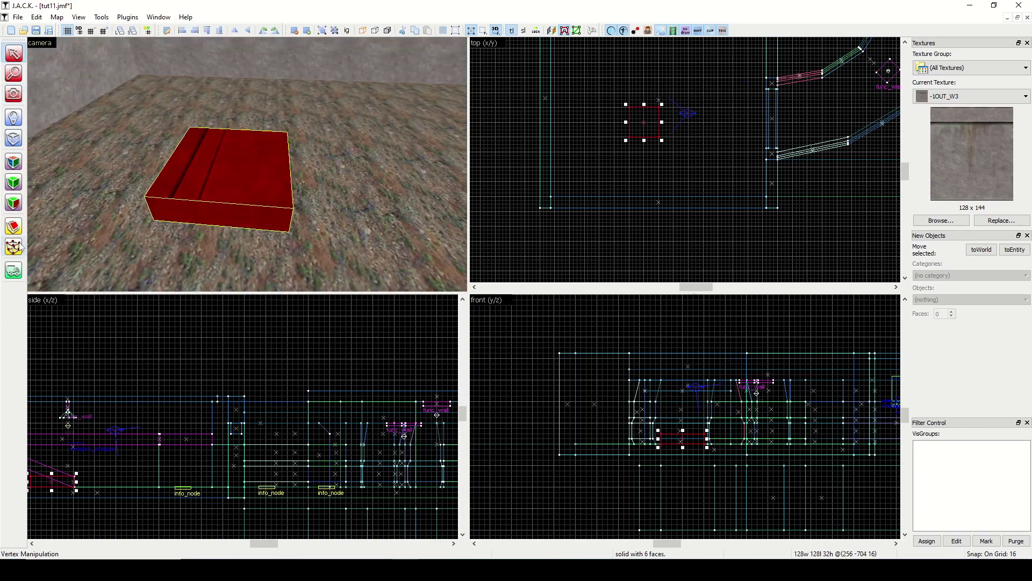
pyautogui.click(13, 247)
pyautogui.click(20, 247)
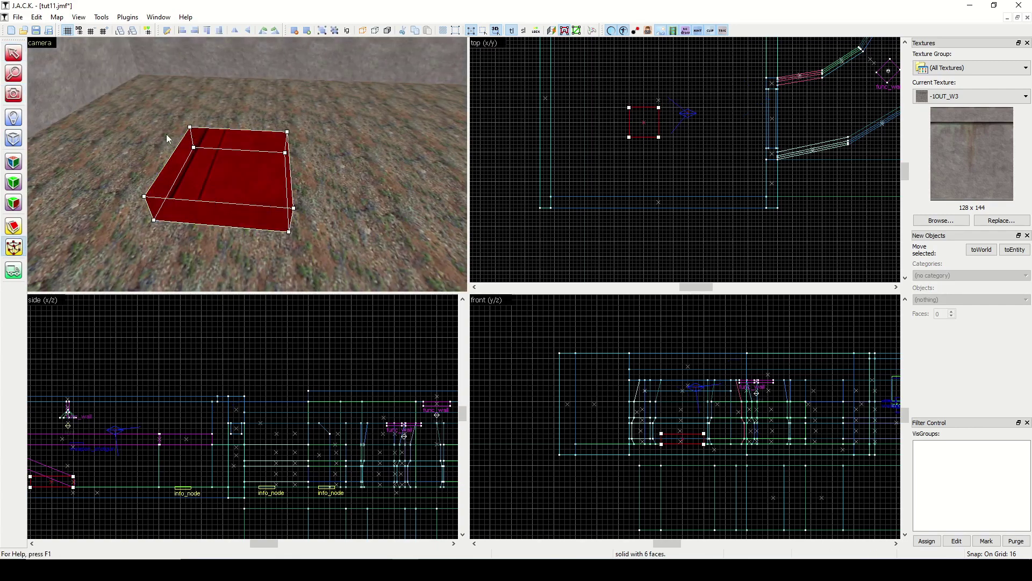
pyautogui.click(191, 129)
pyautogui.moveTo(663, 436); pyautogui.dragTo(662, 407)
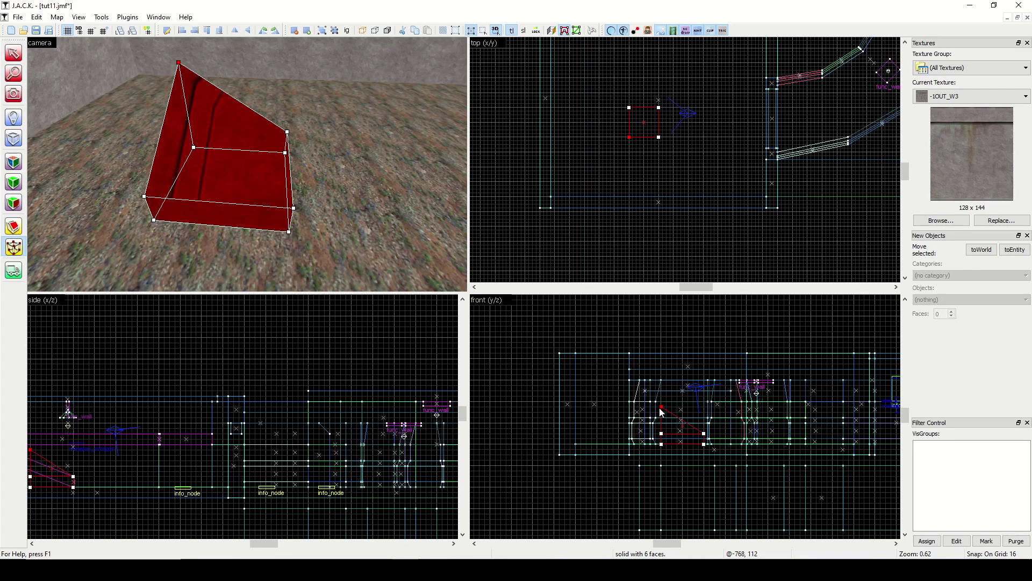
pyautogui.click(16, 54)
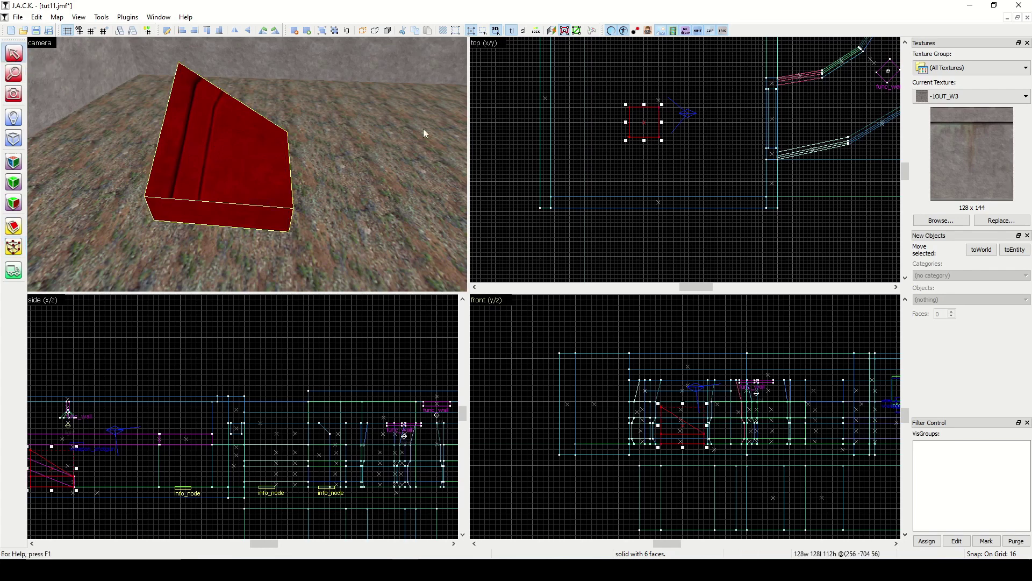
# Check the map for problems and close the report.
pyautogui.click(57, 17)
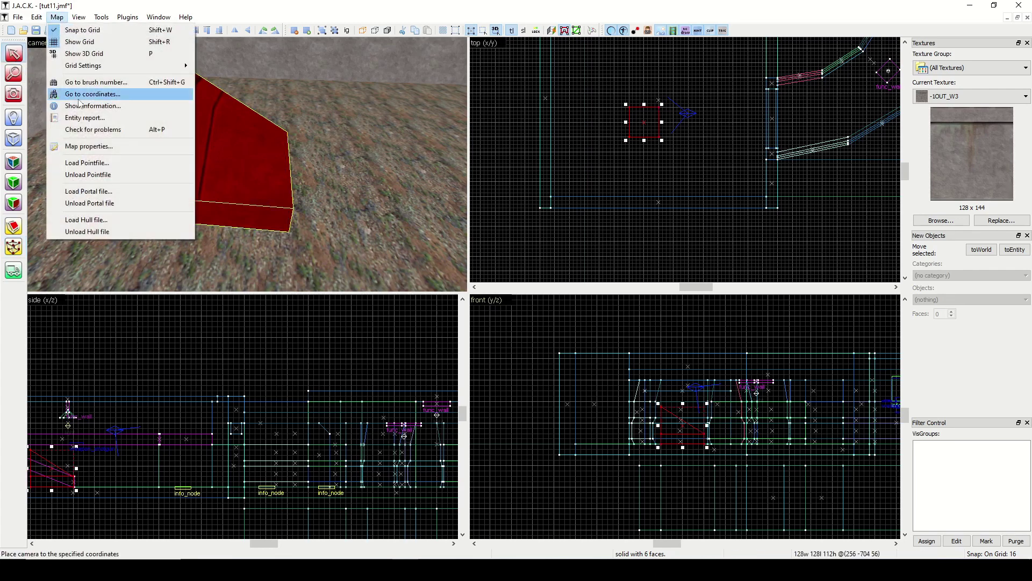
pyautogui.click(80, 131)
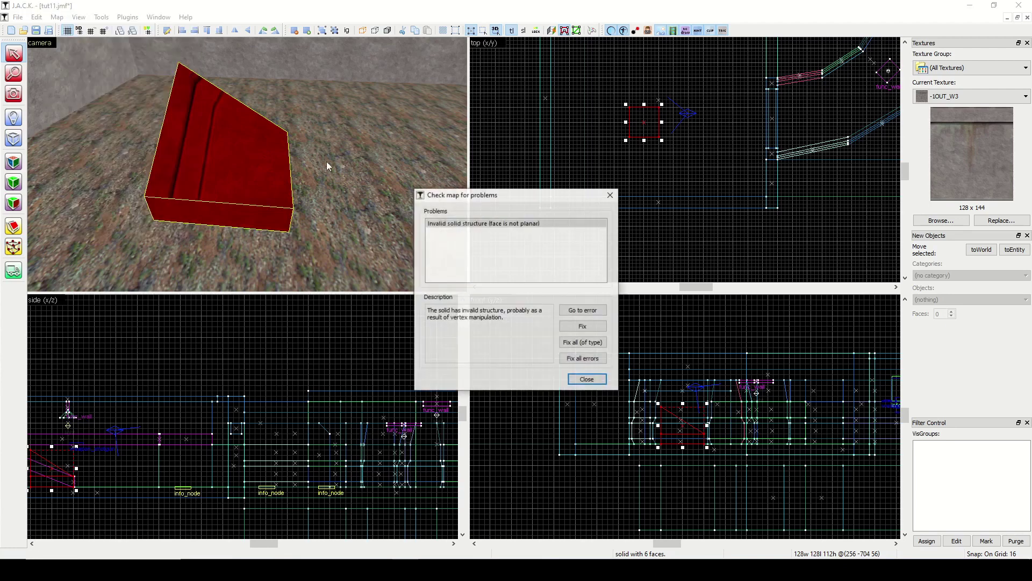
pyautogui.click(586, 379)
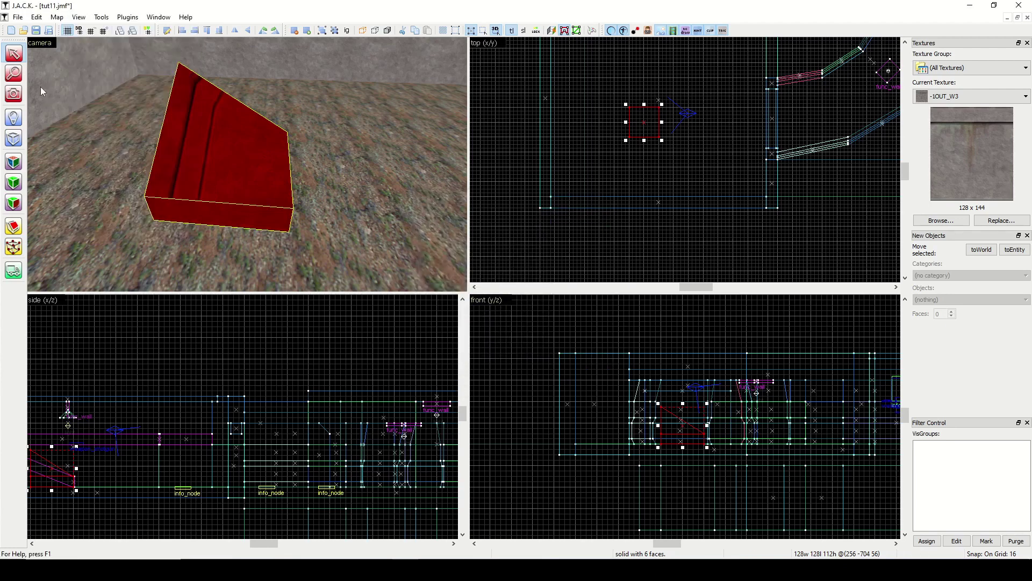
# Inspect the deformed block's triangular top face in the surface properties and delete the test block.
pyautogui.click(14, 226)
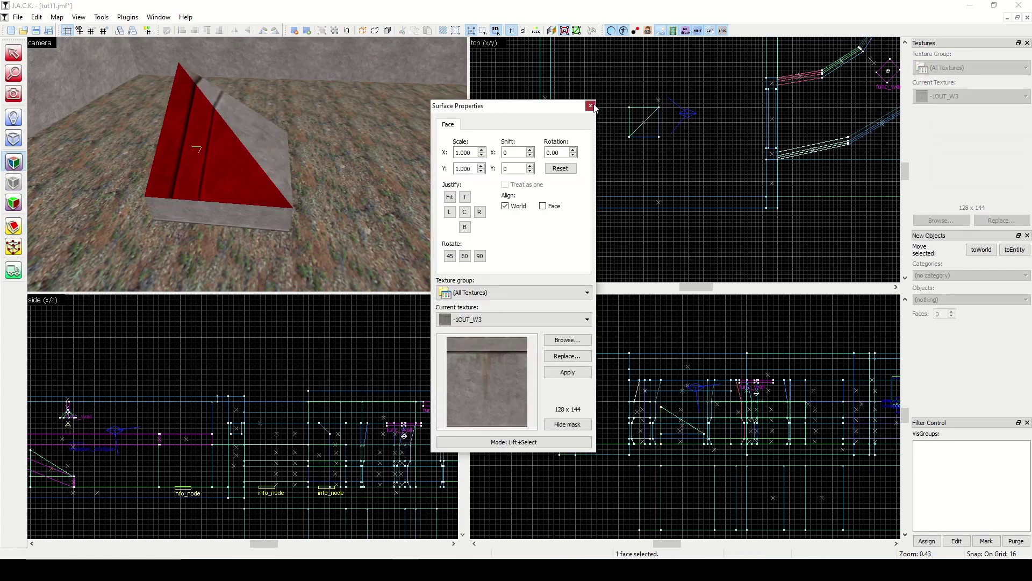
pyautogui.click(591, 106)
pyautogui.click(14, 162)
pyautogui.click(189, 175)
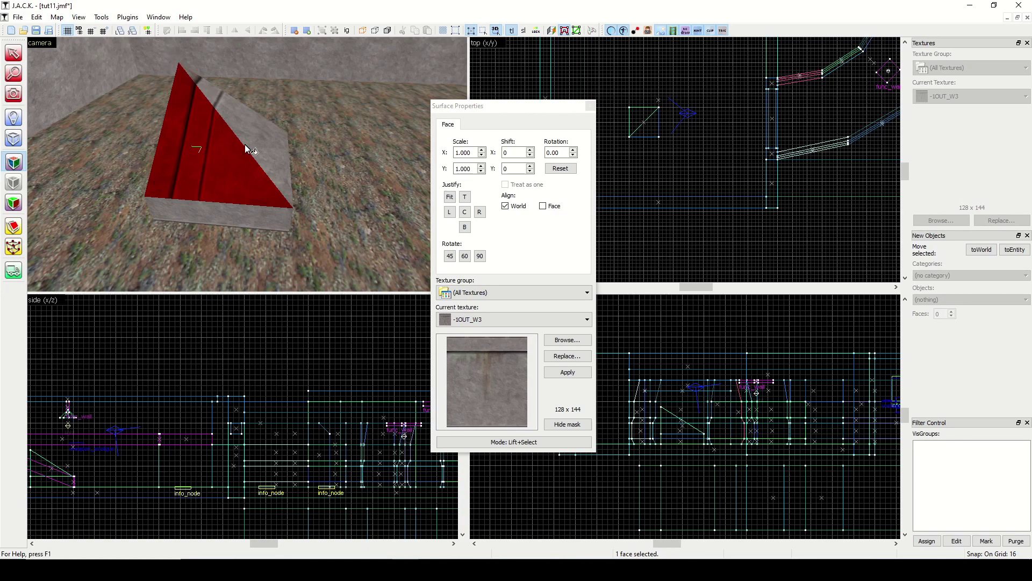
pyautogui.click(592, 106)
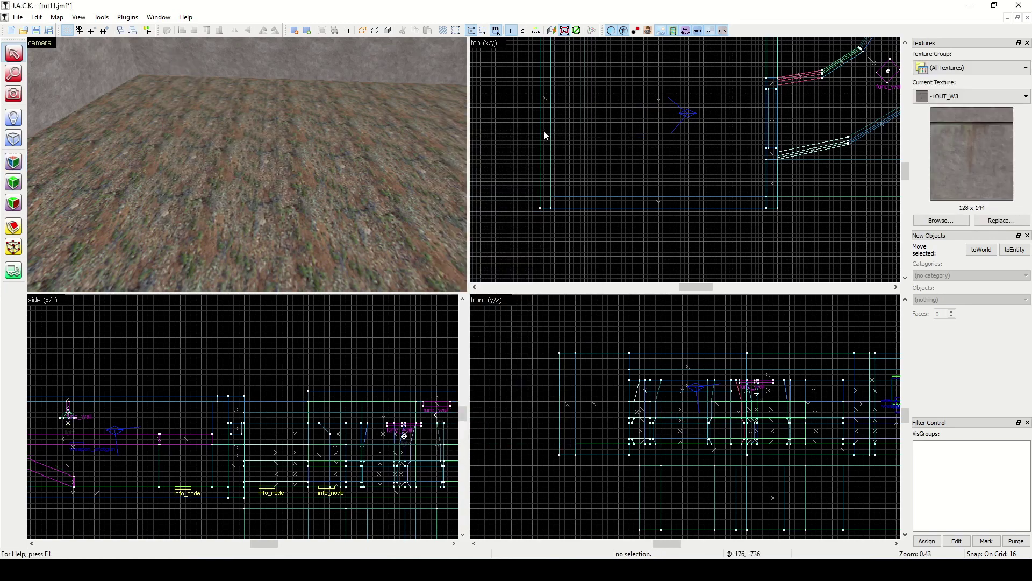
# Shrink the outdoor ground block to a 144 × 128 unit tile in a corner along the wall opposite the door.
pyautogui.scroll(-3, 257, 138)
pyautogui.scroll(-3, 257, 138)
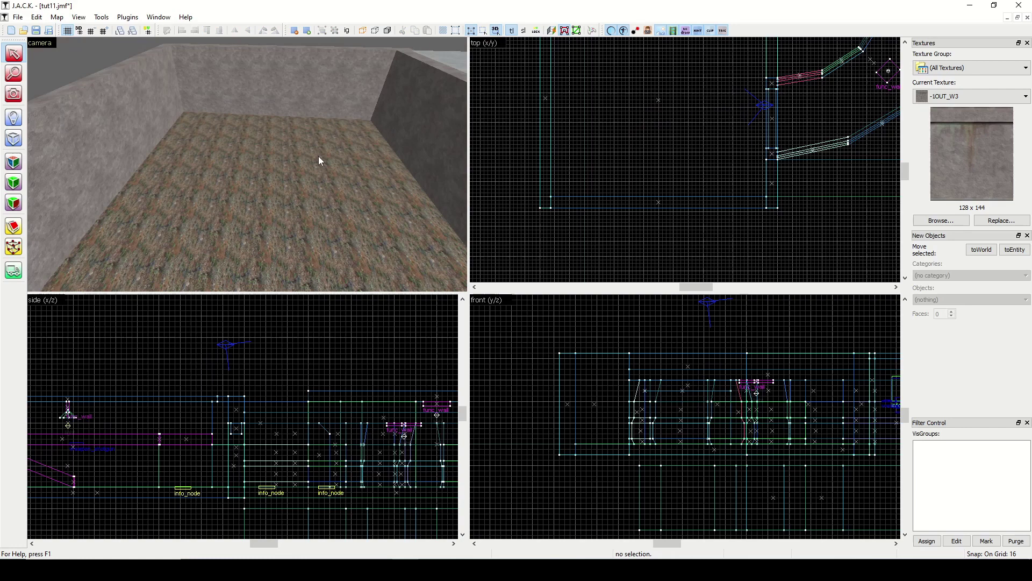
pyautogui.press('Down')
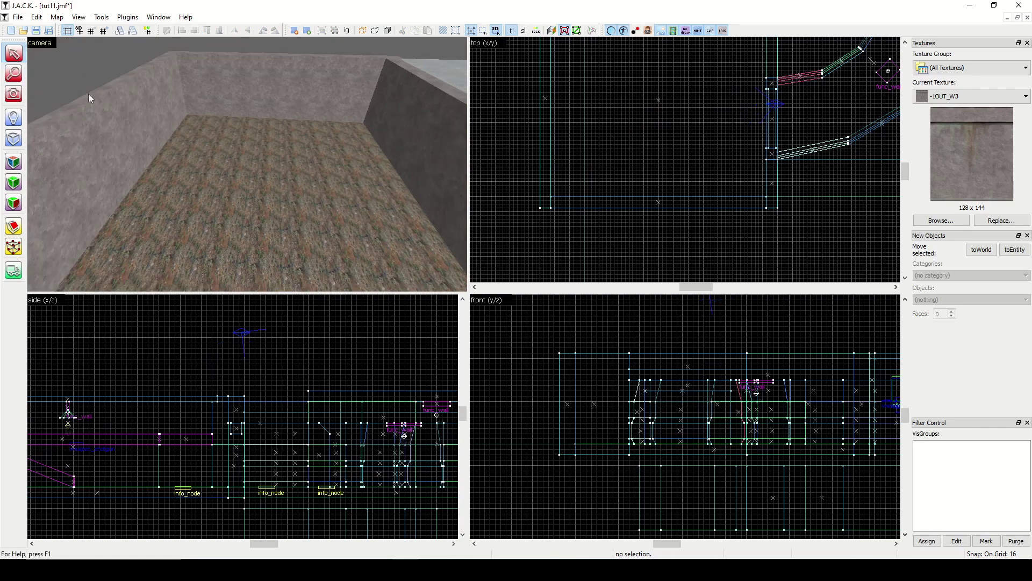
pyautogui.click(246, 202)
pyautogui.scroll(-2, 695, 78)
pyautogui.scroll(2, 688, 83)
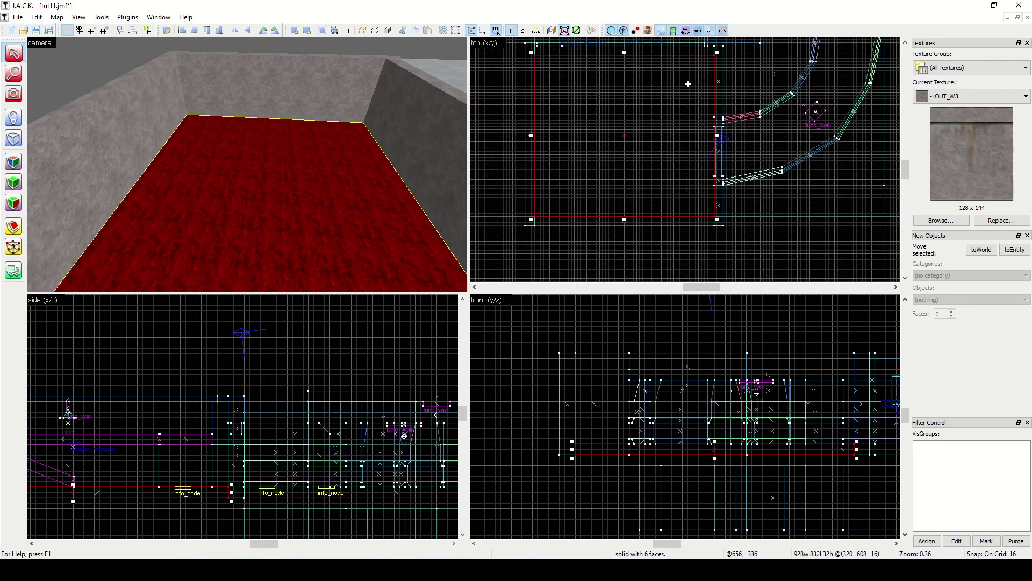
pyautogui.moveTo(719, 51); pyautogui.dragTo(566, 188)
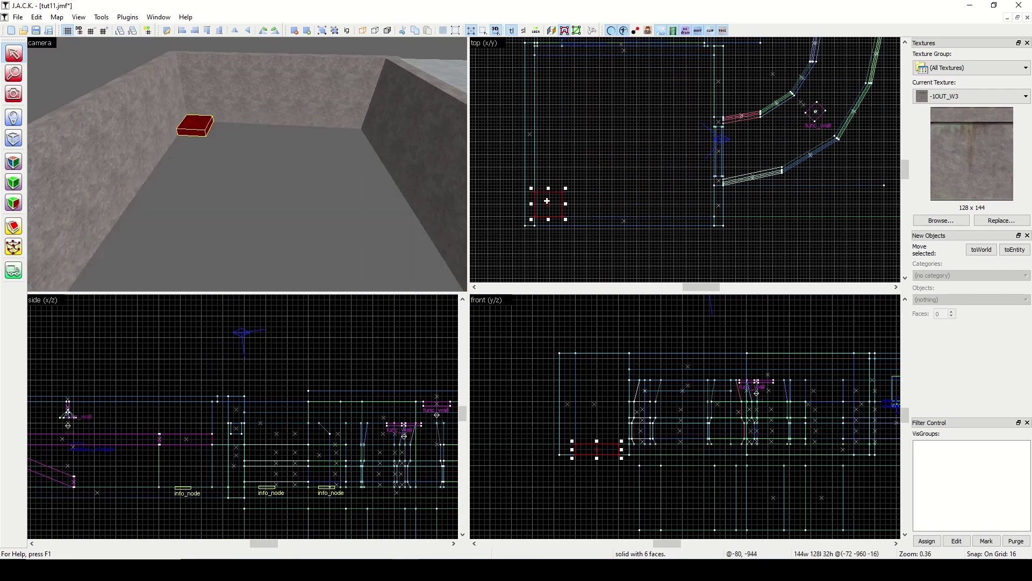
# Clip the corner ground tile diagonally from corner to corner, keeping both triangular halves.
pyautogui.scroll(2, 550, 205)
pyautogui.click(541, 121)
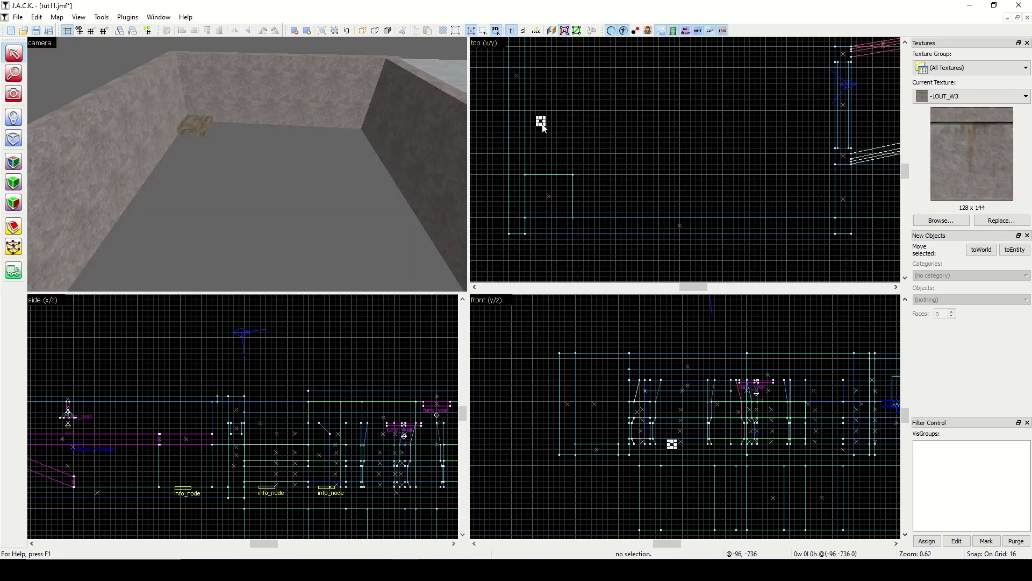
pyautogui.click(195, 126)
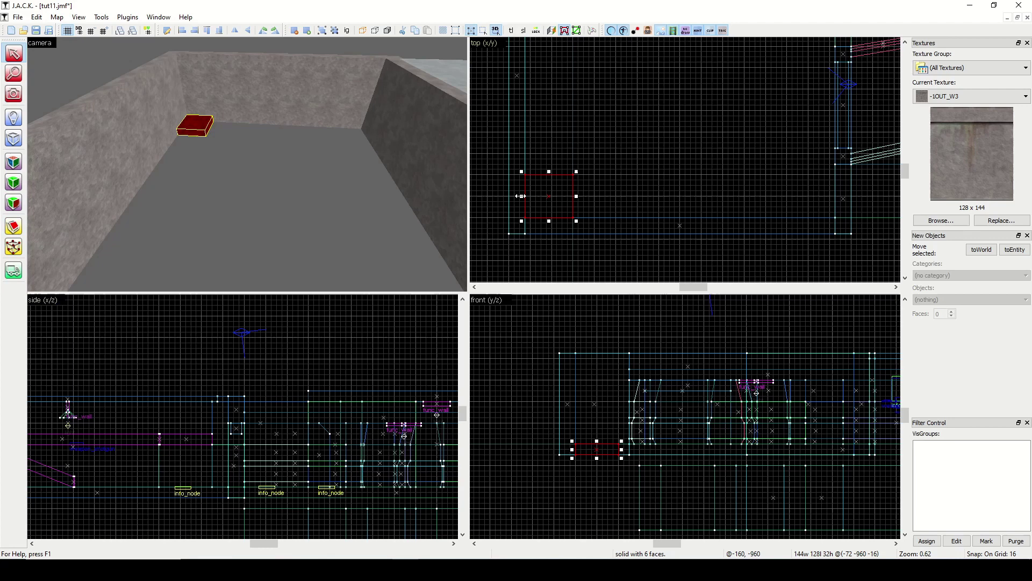
pyautogui.click(13, 227)
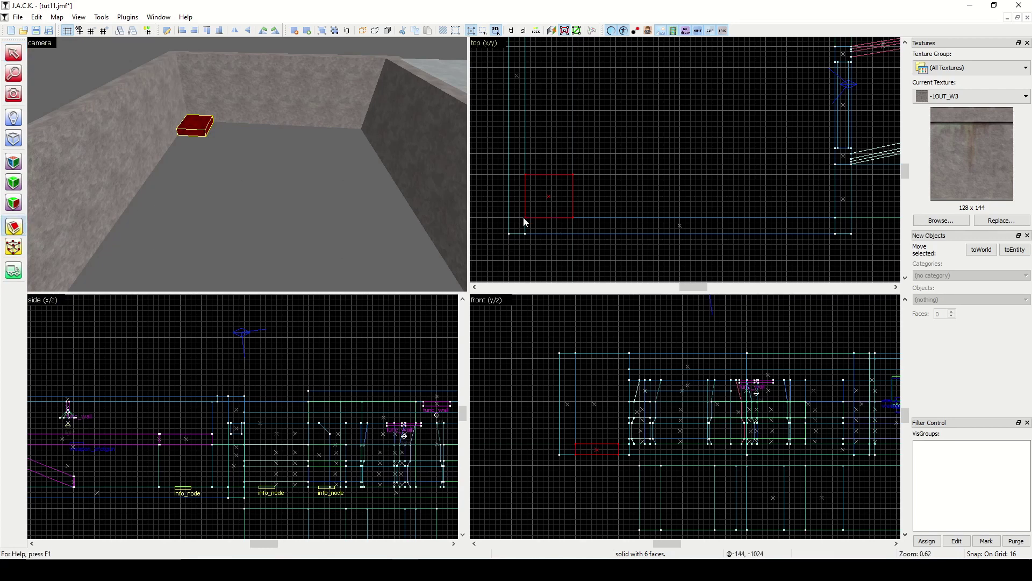
pyautogui.moveTo(525, 217); pyautogui.dragTo(572, 179)
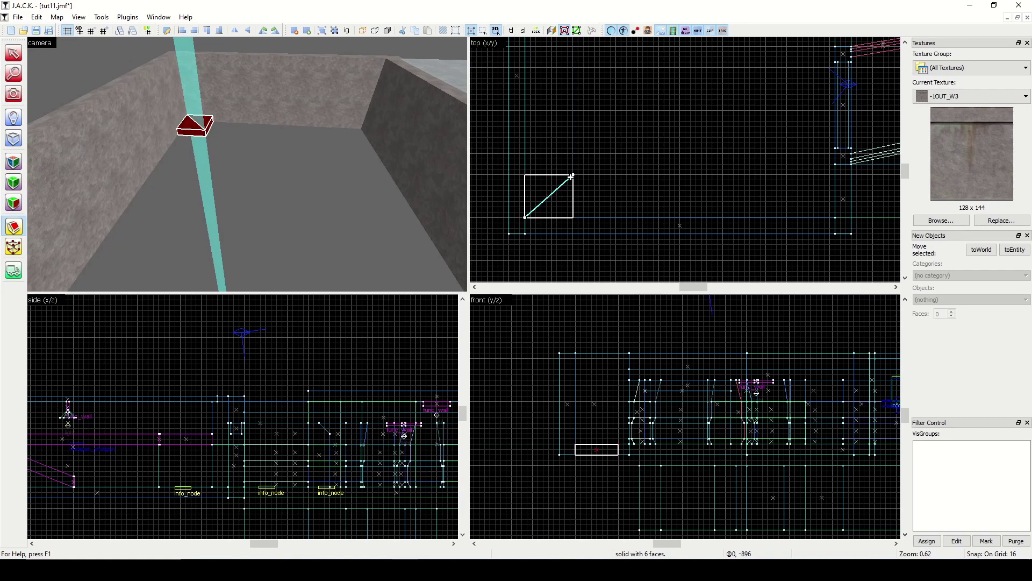
pyautogui.press('Return')
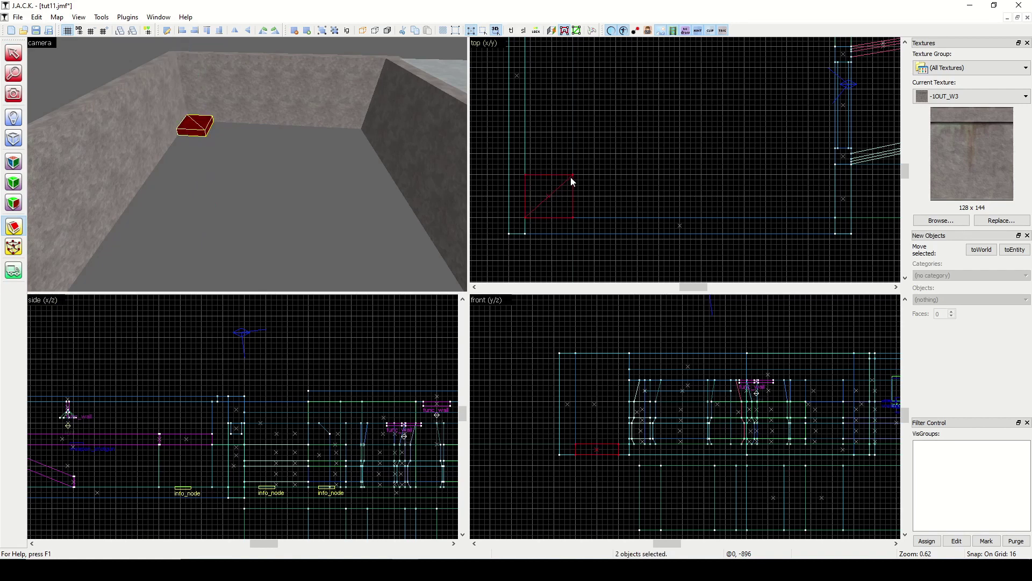
# Duplicate the two triangular halves into a grid two tiles wide and four tiles long along the wall opposite the door.
pyautogui.click(14, 53)
pyautogui.click(199, 133)
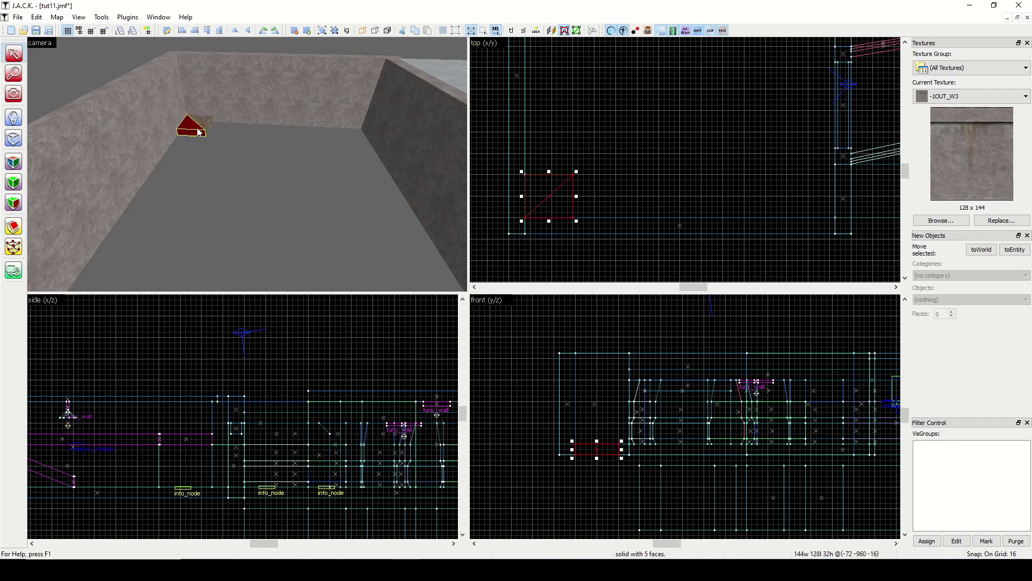
pyautogui.keyDown('ctrl'); pyautogui.click(206, 120); pyautogui.keyUp('ctrl')
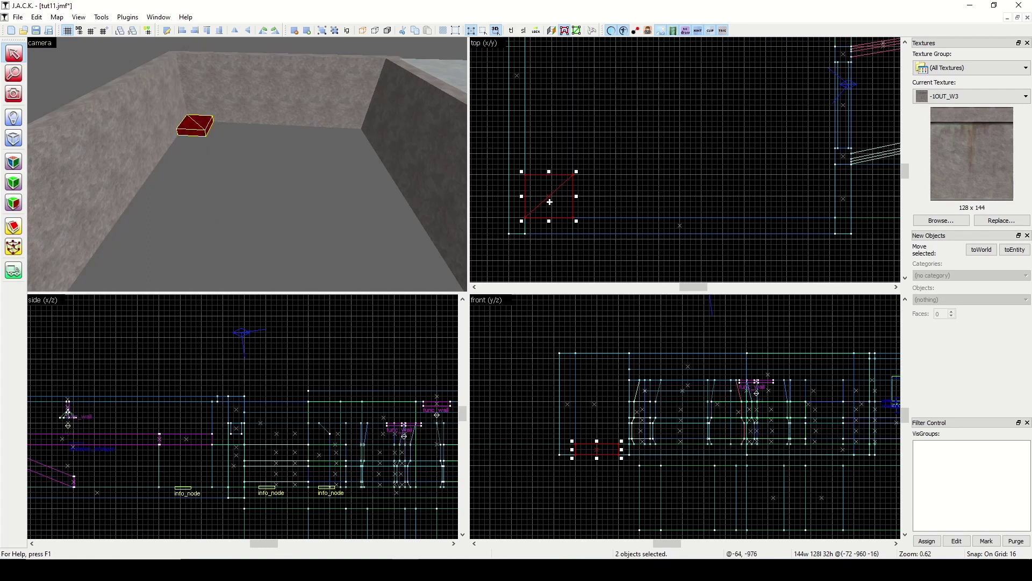
pyautogui.moveTo(550, 202)
pyautogui.keyDown('shift'); pyautogui.mouseDown()
pyautogui.moveTo(550, 161)
pyautogui.moveTo(550, 203)
pyautogui.mouseUp(); pyautogui.keyUp('shift')
pyautogui.moveTo(589, 127)
pyautogui.mouseDown()
pyautogui.moveTo(549, 210)
pyautogui.moveTo(592, 177)
pyautogui.moveTo(599, 185)
pyautogui.mouseUp()
pyautogui.press('Return')
pyautogui.moveTo(644, 118)
pyautogui.mouseDown()
pyautogui.moveTo(543, 205)
pyautogui.moveTo(562, 184)
pyautogui.moveTo(563, 110)
pyautogui.mouseUp()
pyautogui.press('Return')
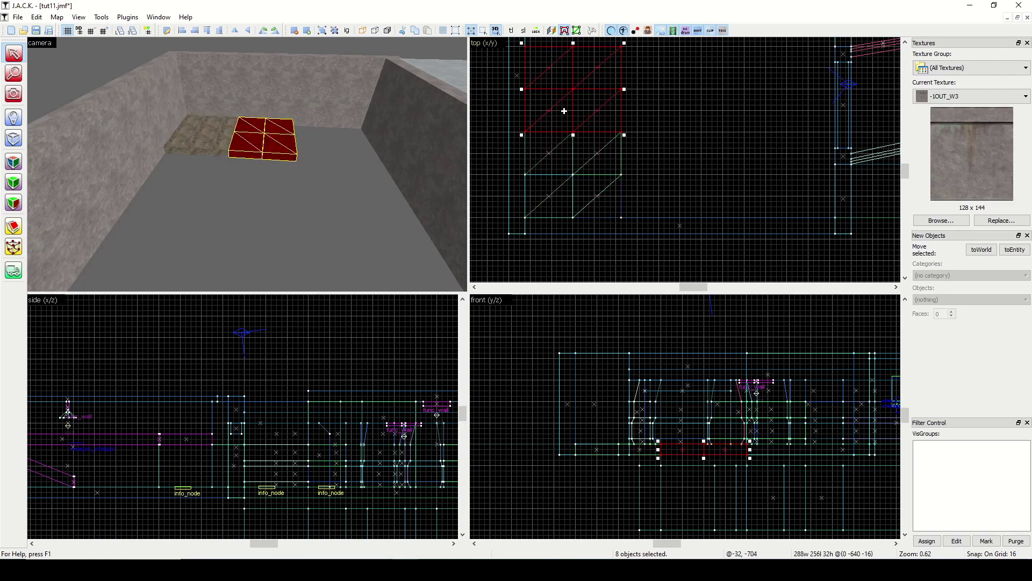
# Duplicate the triangulated tiles toward the door wall to make six columns, stretching the last two columns to 352 units wide in total.
pyautogui.scroll(-2, 634, 132)
pyautogui.press('Escape')
pyautogui.moveTo(644, 65)
pyautogui.mouseDown()
pyautogui.moveTo(571, 184)
pyautogui.moveTo(639, 157)
pyautogui.mouseUp()
pyautogui.press('Return')
pyautogui.moveTo(703, 138)
pyautogui.mouseDown()
pyautogui.moveTo(721, 150)
pyautogui.moveTo(777, 132)
pyautogui.mouseUp()
pyautogui.moveTo(907, 169); pyautogui.dragTo(907, 166)
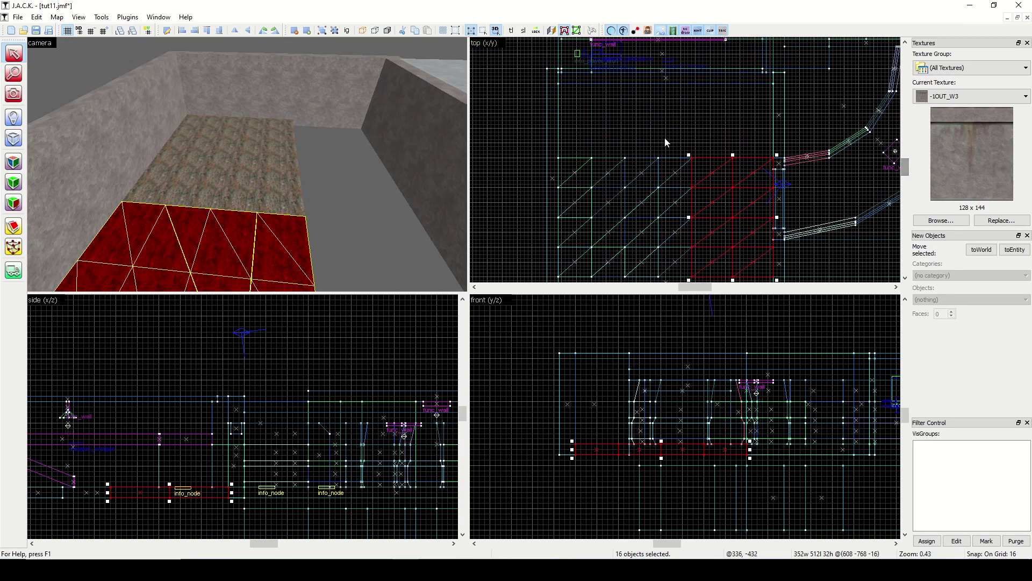
# Duplicate the six-column grid over the remaining bare ground and compress the copy to 928 × 320 units.
pyautogui.press('Escape')
pyautogui.moveTo(577, 163)
pyautogui.mouseDown()
pyautogui.moveTo(690, 212)
pyautogui.moveTo(763, 207)
pyautogui.mouseUp()
pyautogui.press('Return')
pyautogui.moveTo(569, 136)
pyautogui.mouseDown()
pyautogui.moveTo(764, 226)
pyautogui.moveTo(764, 263)
pyautogui.moveTo(717, 232)
pyautogui.moveTo(719, 166)
pyautogui.mouseUp()
pyautogui.press('Return')
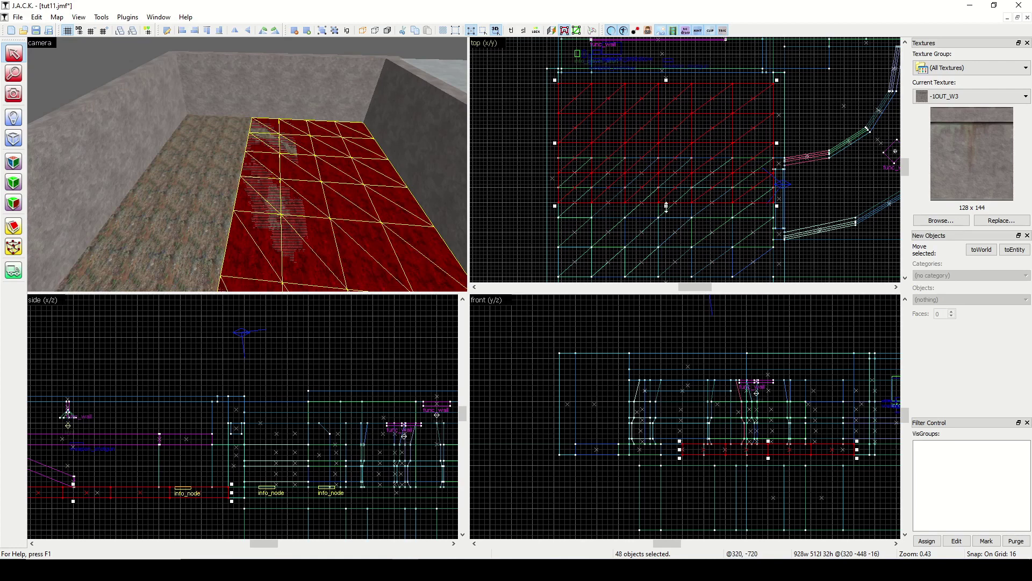
pyautogui.moveTo(667, 207); pyautogui.dragTo(676, 167)
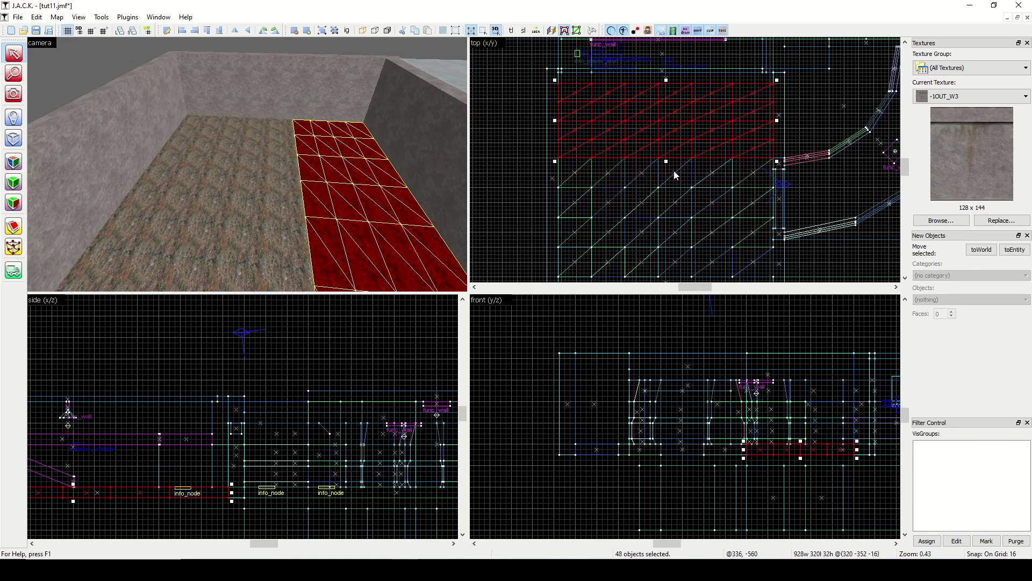
pyautogui.click(569, 167)
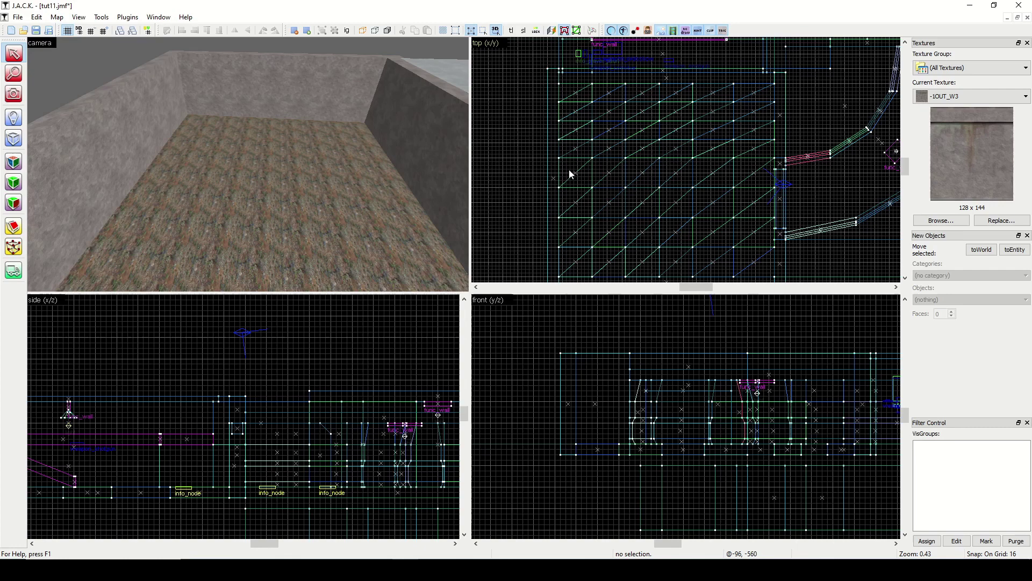
# Resize the two halves of the ground grid so they meet midway and all eight rows are equally deep.
pyautogui.moveTo(570, 169); pyautogui.dragTo(748, 265)
pyautogui.press('Return')
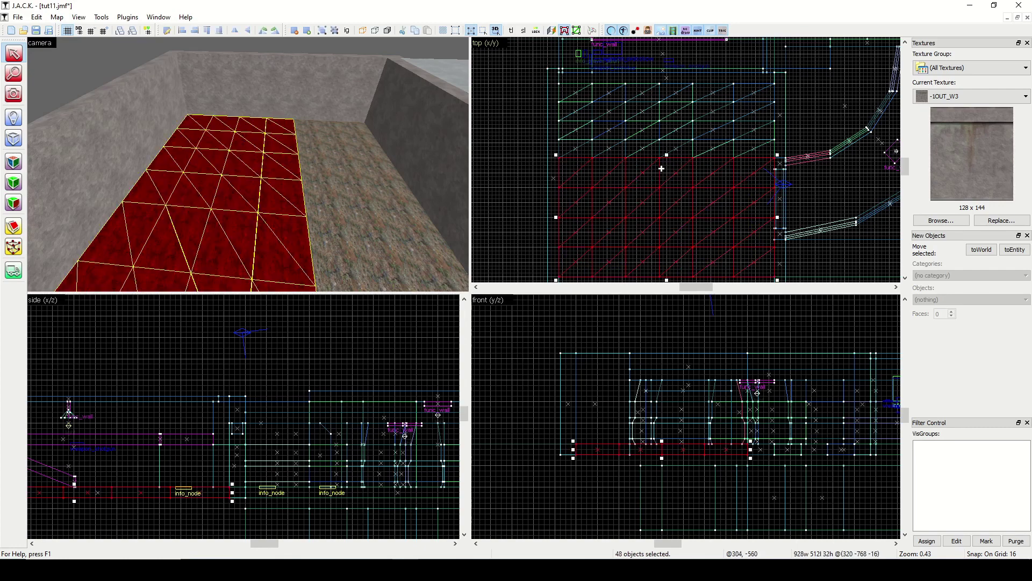
pyautogui.moveTo(666, 154); pyautogui.dragTo(669, 176)
pyautogui.click(576, 162)
pyautogui.moveTo(575, 163); pyautogui.dragTo(762, 93)
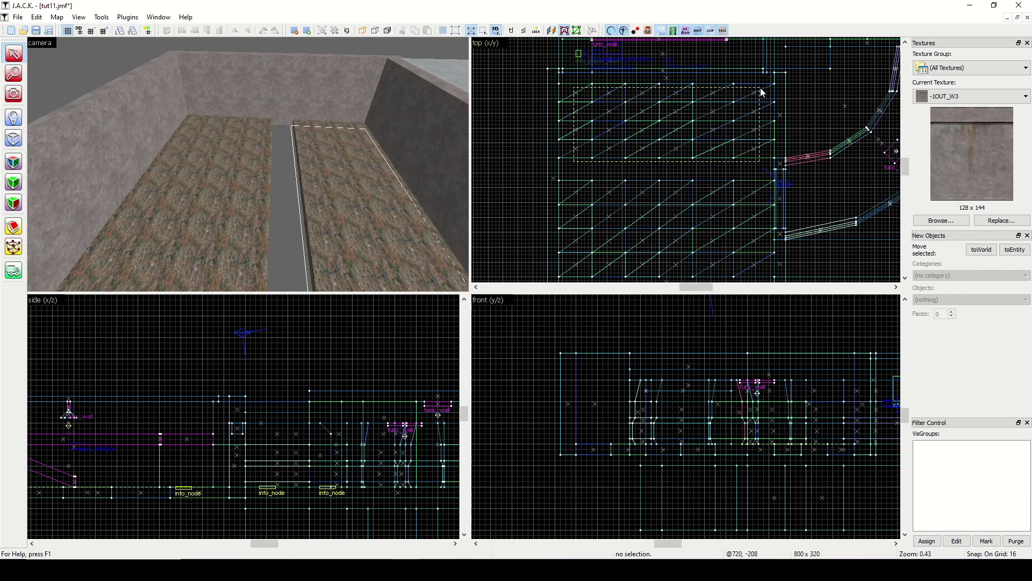
pyautogui.press('Return')
pyautogui.moveTo(668, 161); pyautogui.dragTo(668, 183)
pyautogui.click(525, 184)
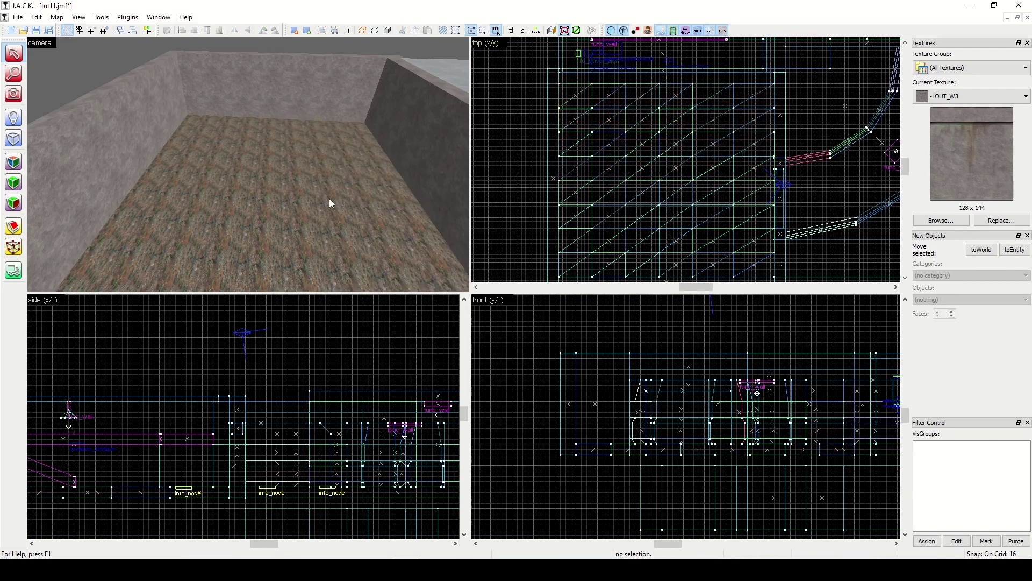
# Select all the ground brushes and raise a block of vertices, three columns by five rows, at the north-west corner by 32 units.
pyautogui.click(14, 94)
pyautogui.moveTo(243, 161); pyautogui.dragTo(248, 165)
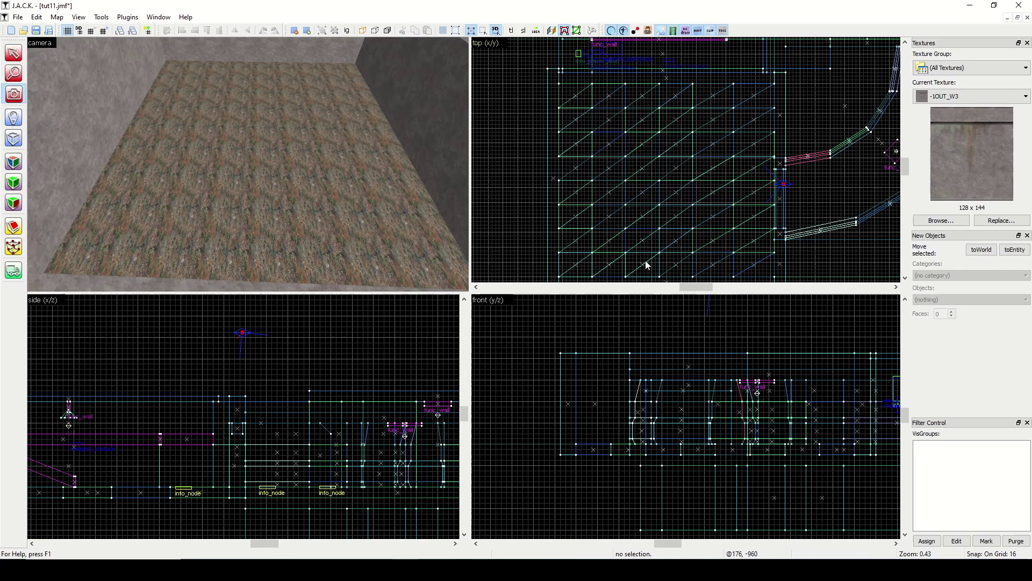
pyautogui.click(13, 53)
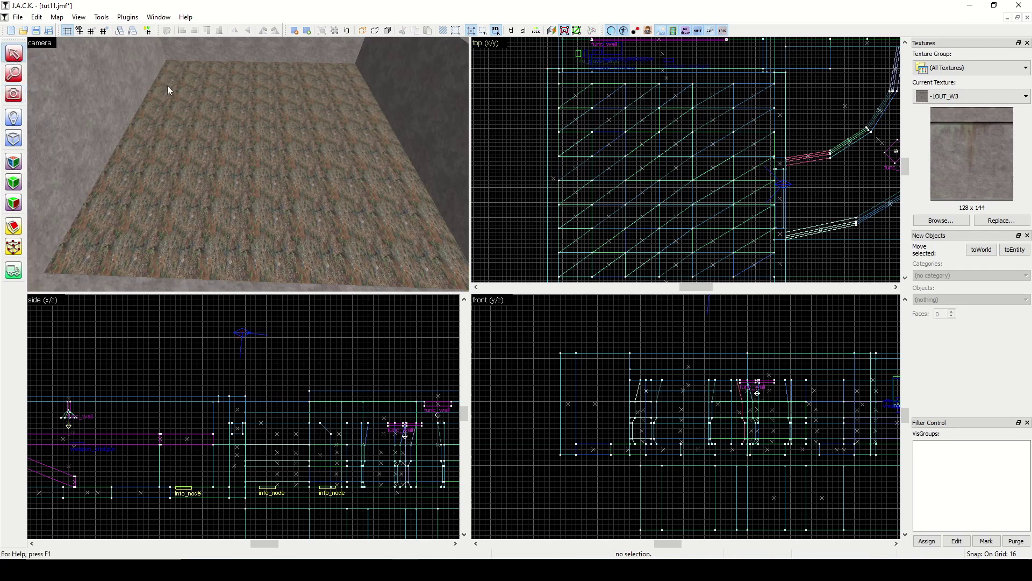
pyautogui.moveTo(561, 90); pyautogui.dragTo(766, 269)
pyautogui.press('Return')
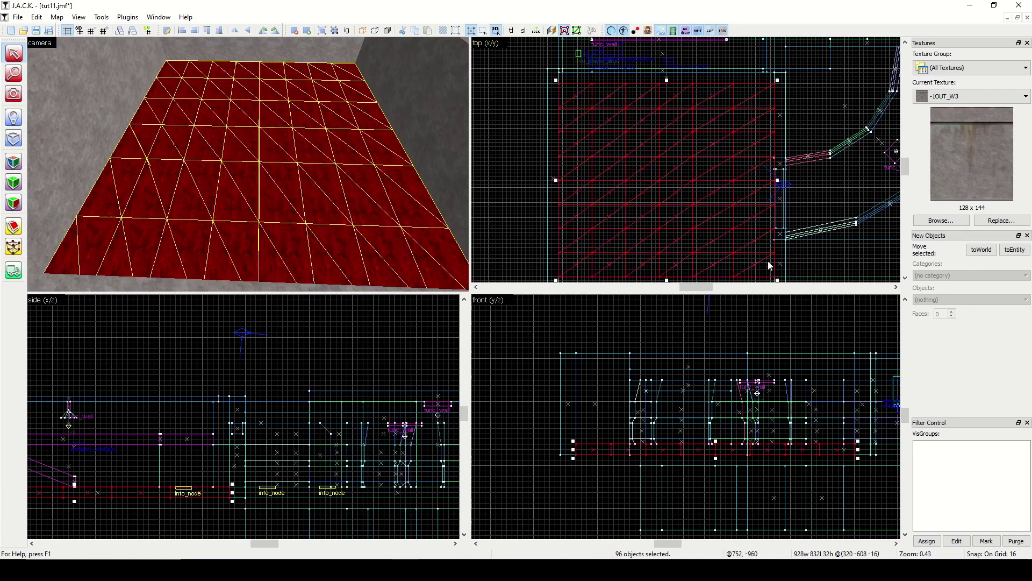
pyautogui.click(15, 247)
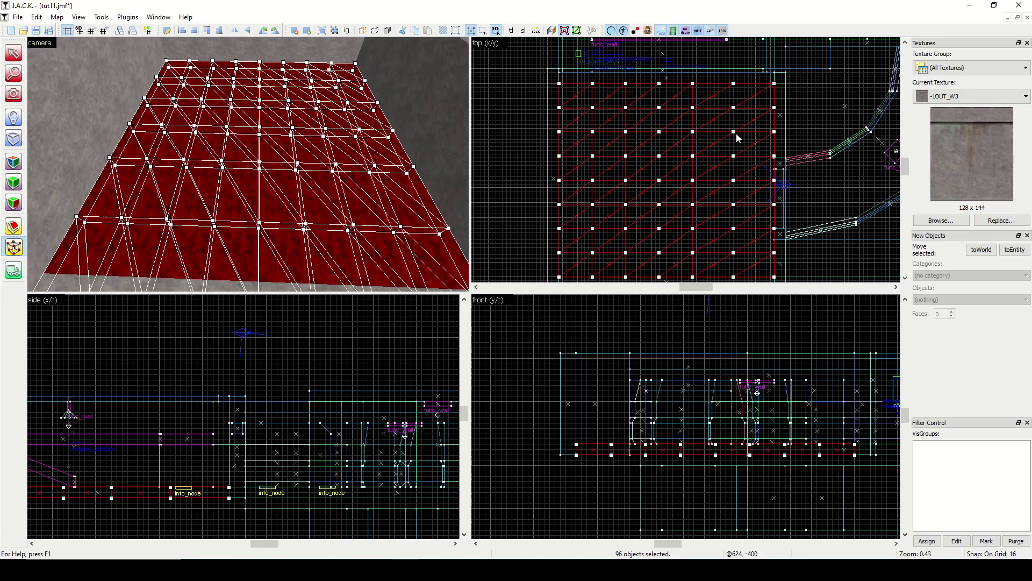
pyautogui.moveTo(537, 75); pyautogui.dragTo(641, 188)
pyautogui.press('Up')
pyautogui.press('Up')
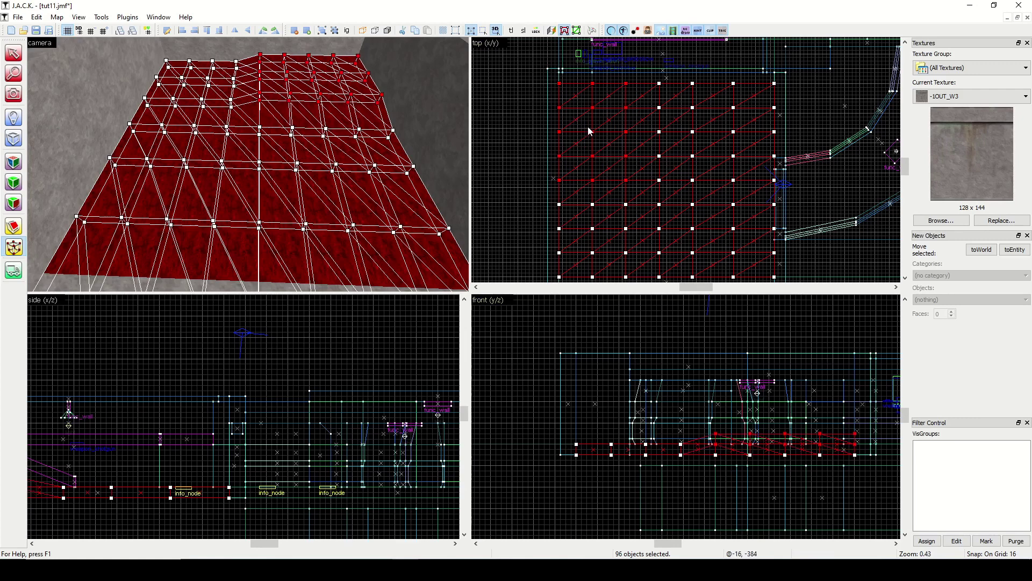
pyautogui.click(13, 53)
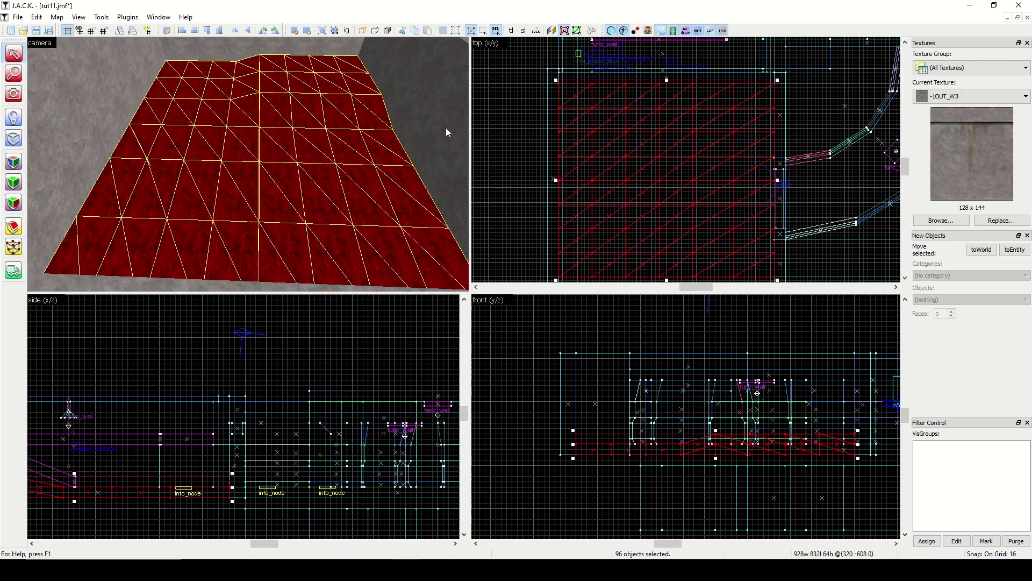
# Lower a central block of ground vertices, four columns by five rows, by 16 units and clear the vertex selection.
pyautogui.click(13, 247)
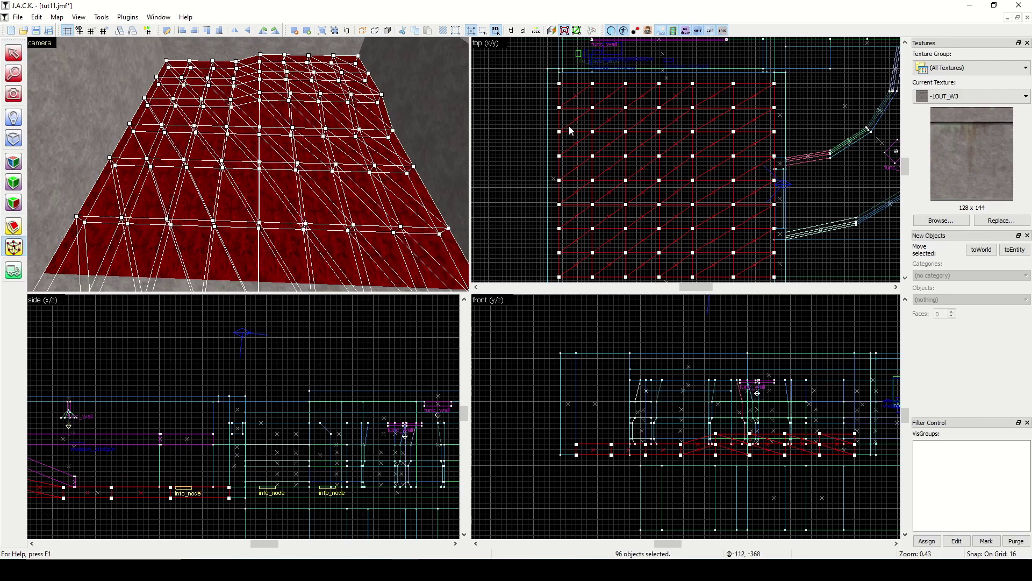
pyautogui.moveTo(577, 125); pyautogui.dragTo(705, 233)
pyautogui.press('Down')
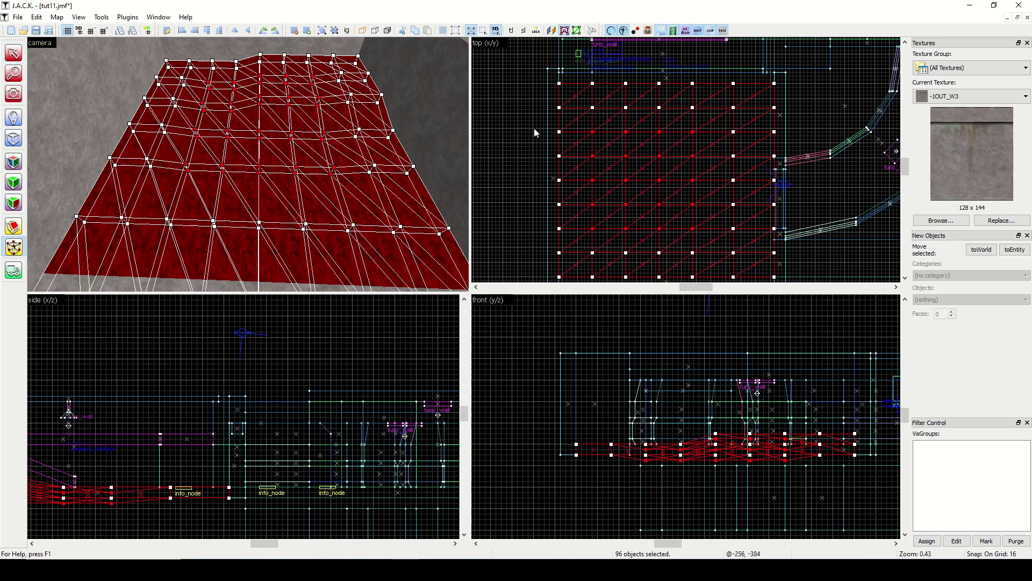
pyautogui.rightClick(621, 156)
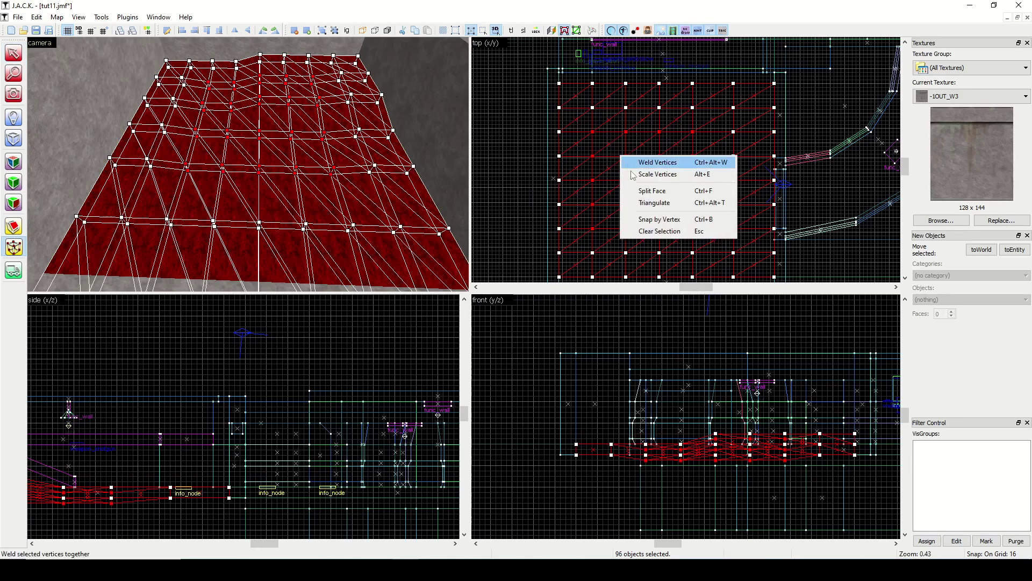
pyautogui.click(659, 231)
# Raise a three-by-three block of vertices just inside the ground's north-east corner by 16 units and clear the vertex selection.
pyautogui.moveTo(752, 101); pyautogui.dragTo(652, 162)
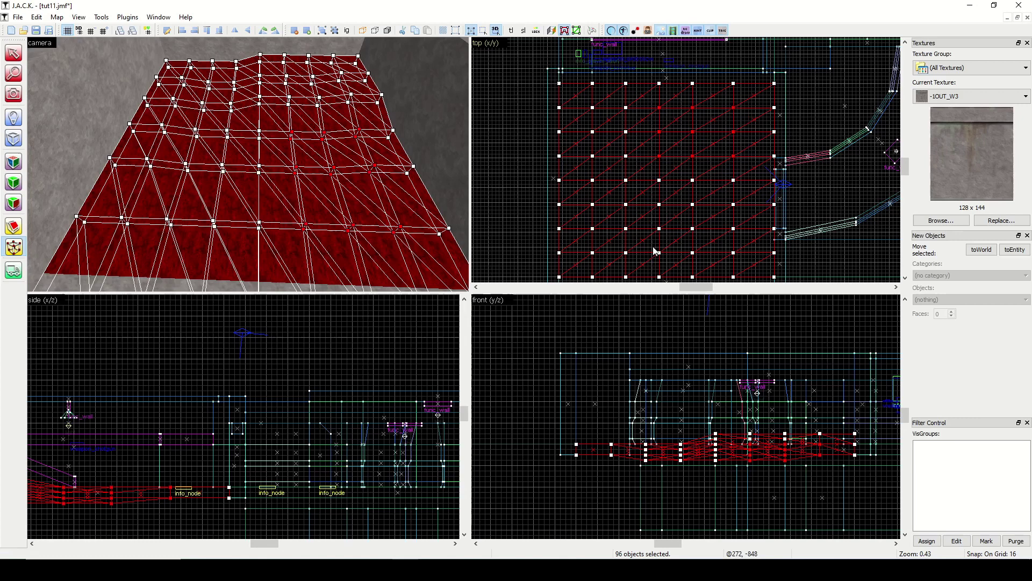
pyautogui.press('Up')
pyautogui.rightClick(747, 113)
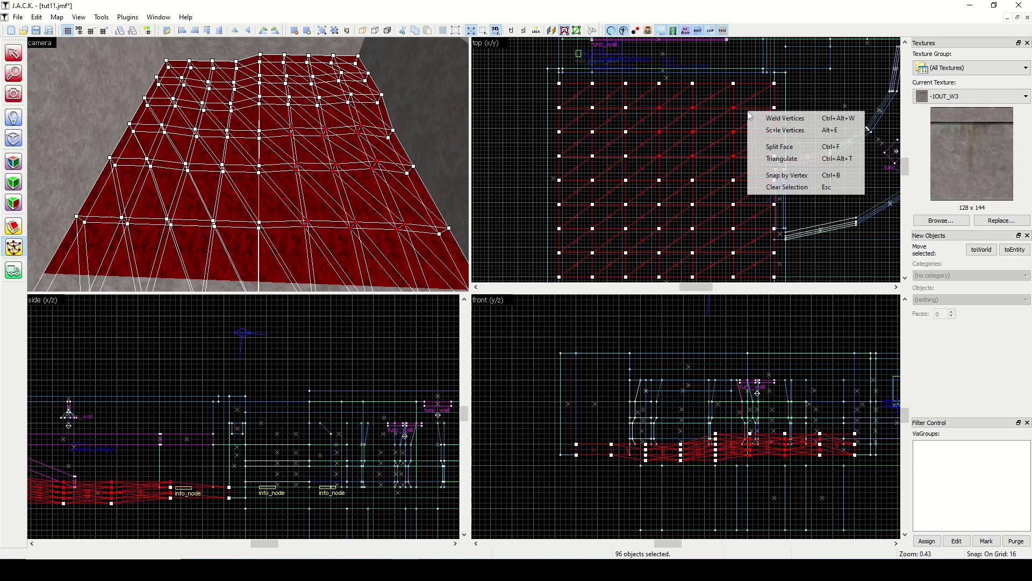
pyautogui.click(786, 192)
# Raise the three-by-three block of vertices at the ground's north-east corner by 16 units, keeping their horizontal positions.
pyautogui.moveTo(783, 139); pyautogui.dragTo(684, 84)
pyautogui.press('Up')
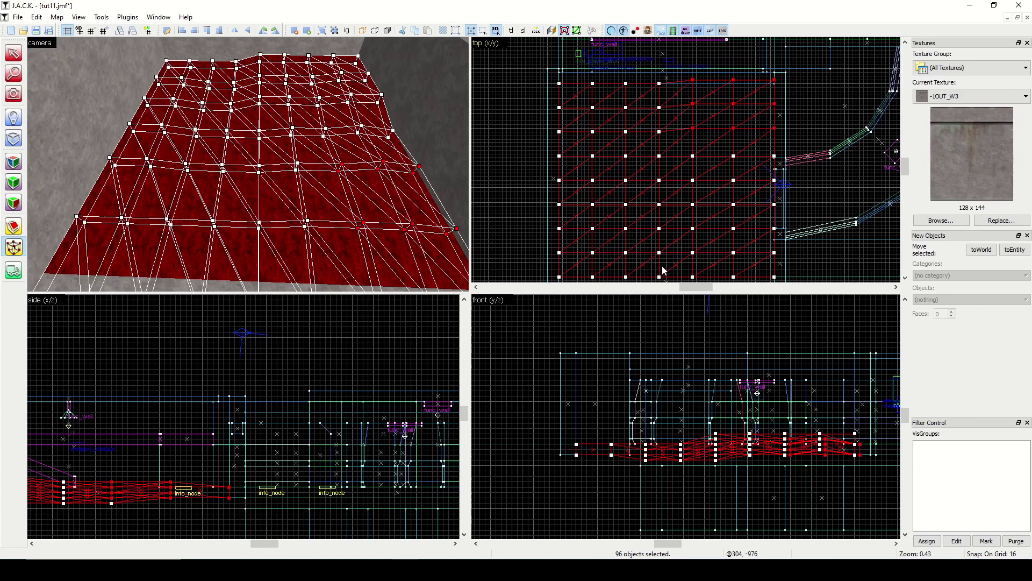
pyautogui.press('Down')
pyautogui.press('Up')
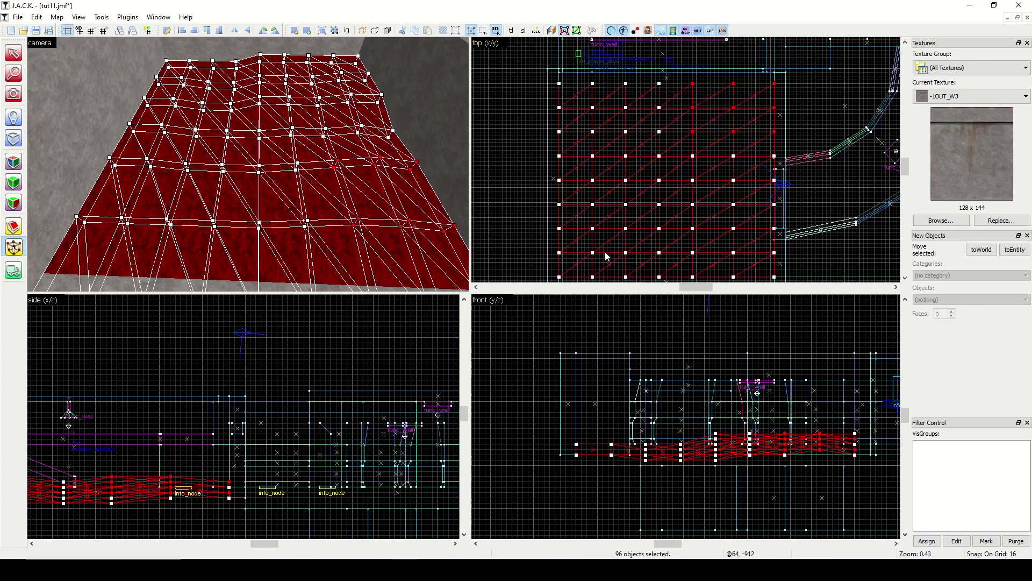
# Raise a block of vertices, five columns by three rows, at the ground's south-west corner by 32 units.
pyautogui.moveTo(909, 169); pyautogui.dragTo(909, 173)
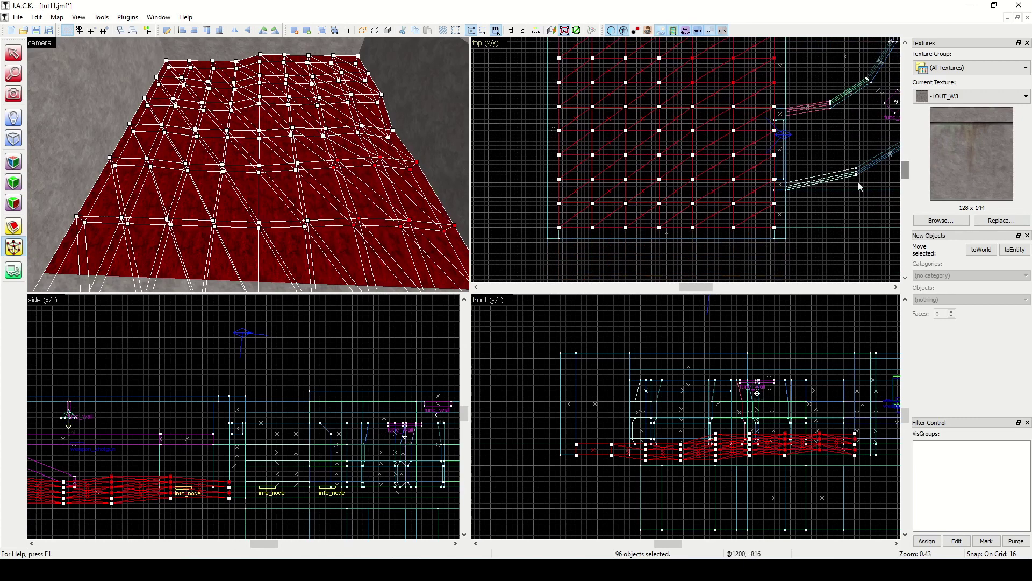
pyautogui.moveTo(697, 256); pyautogui.dragTo(550, 175)
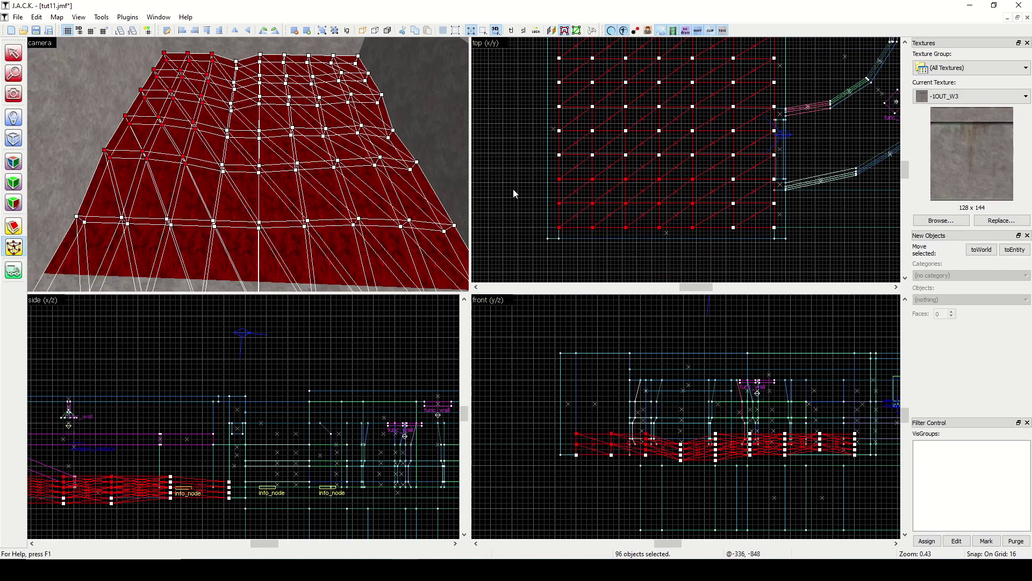
# Shift five middle rows of vertices in the two westernmost columns 32 units south.
pyautogui.moveTo(530, 209); pyautogui.dragTo(607, 102)
pyautogui.press('Down')
pyautogui.press('Down')
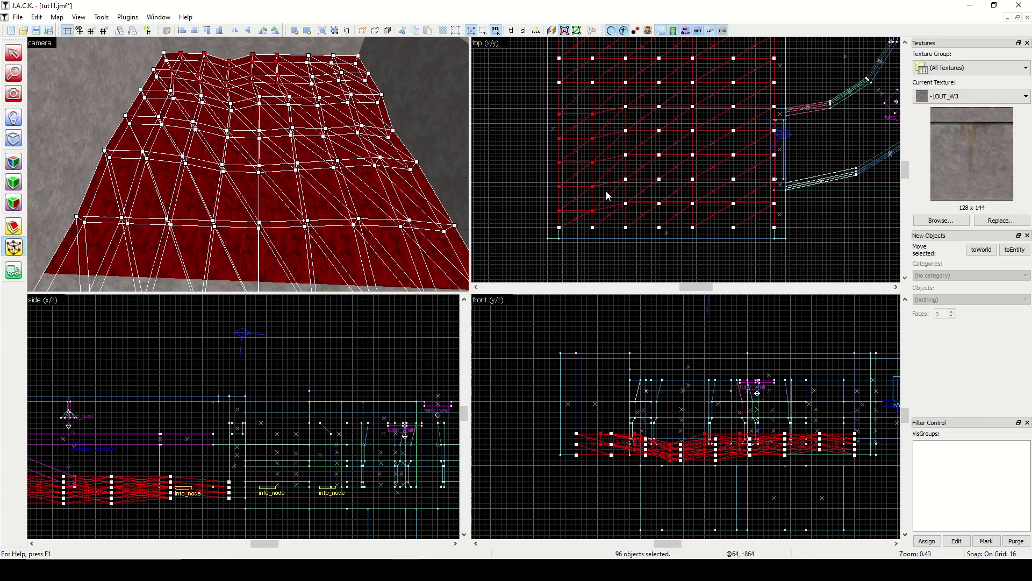
# Shift three northern rows of vertices in the two westernmost columns 32 units north.
pyautogui.moveTo(526, 72); pyautogui.dragTo(562, 101)
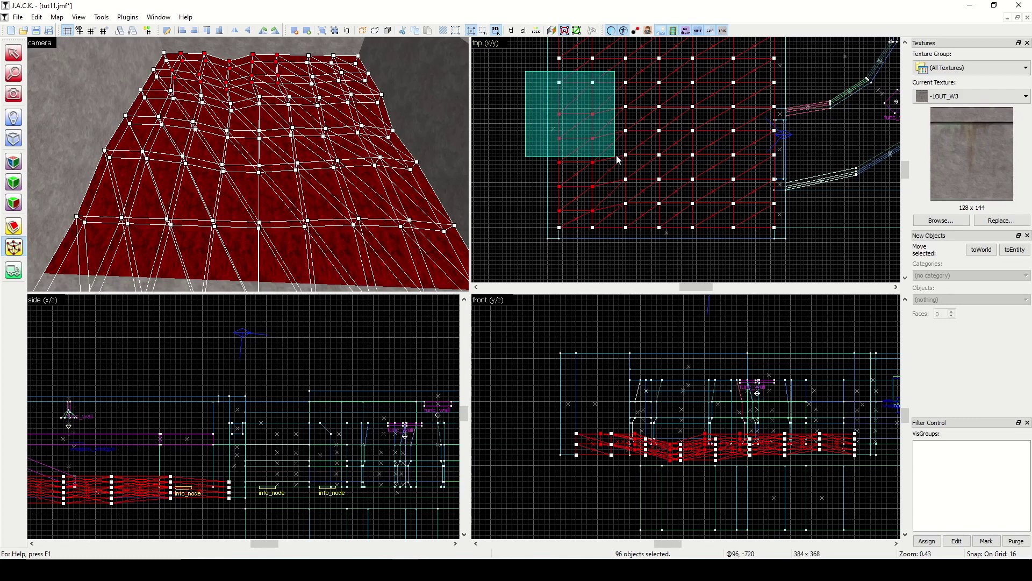
pyautogui.moveTo(616, 156); pyautogui.dragTo(616, 156)
pyautogui.press('Up')
pyautogui.press('Up')
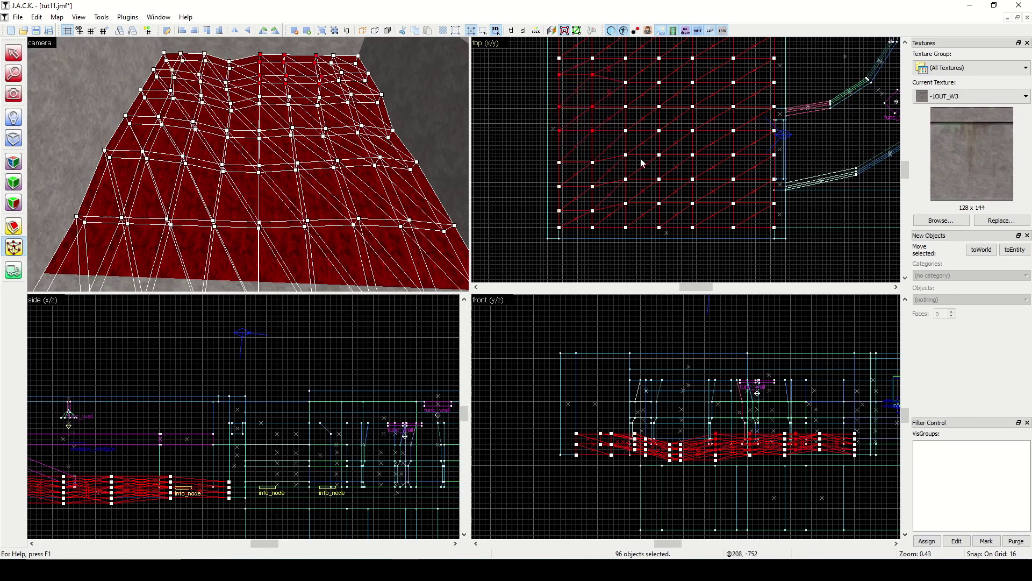
# Lower a block of vertices, two columns by three rows, in the middle of the ground by 32 units to form a pit.
pyautogui.moveTo(615, 114); pyautogui.dragTo(669, 200)
pyautogui.press('Down')
pyautogui.press('Down')
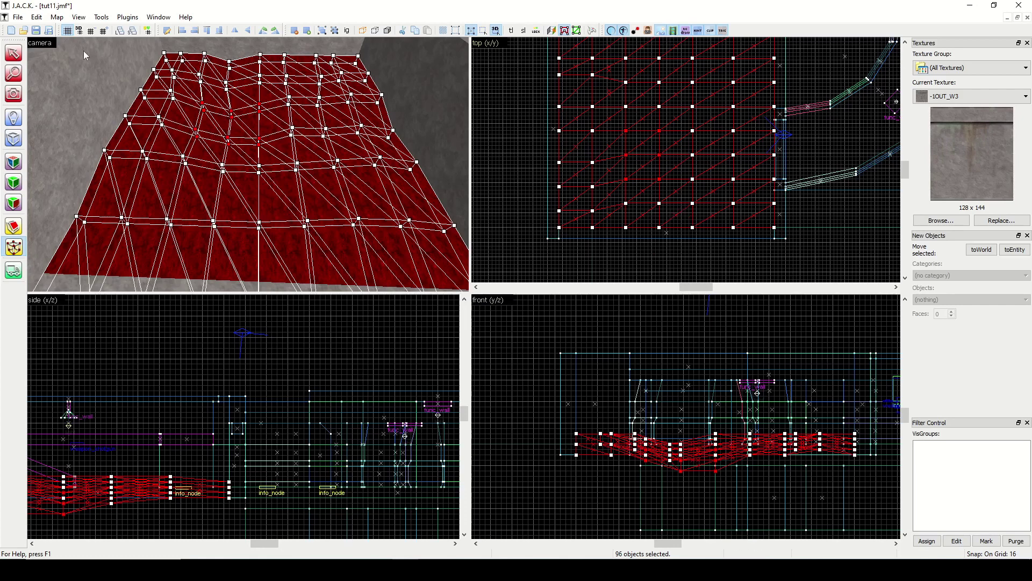
pyautogui.click(16, 55)
# Select the six ground brushes around the vertex just east of the pit and raise that shared vertex by 32 units.
pyautogui.click(258, 155)
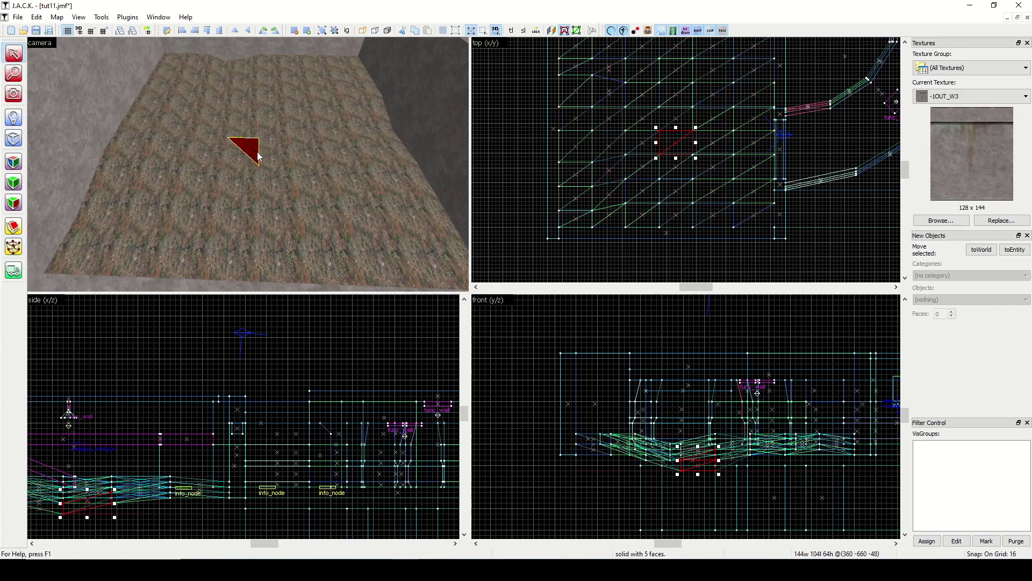
pyautogui.keyDown('ctrl'); pyautogui.click(264, 152); pyautogui.keyUp('ctrl')
pyautogui.keyDown('ctrl'); pyautogui.click(285, 167); pyautogui.keyUp('ctrl')
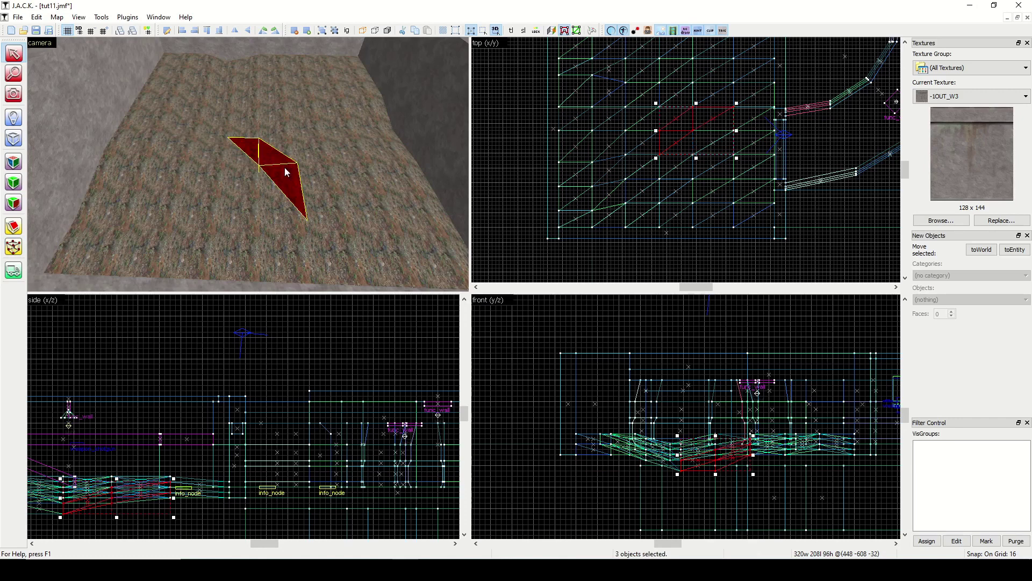
pyautogui.keyDown('ctrl'); pyautogui.click(272, 192); pyautogui.keyUp('ctrl')
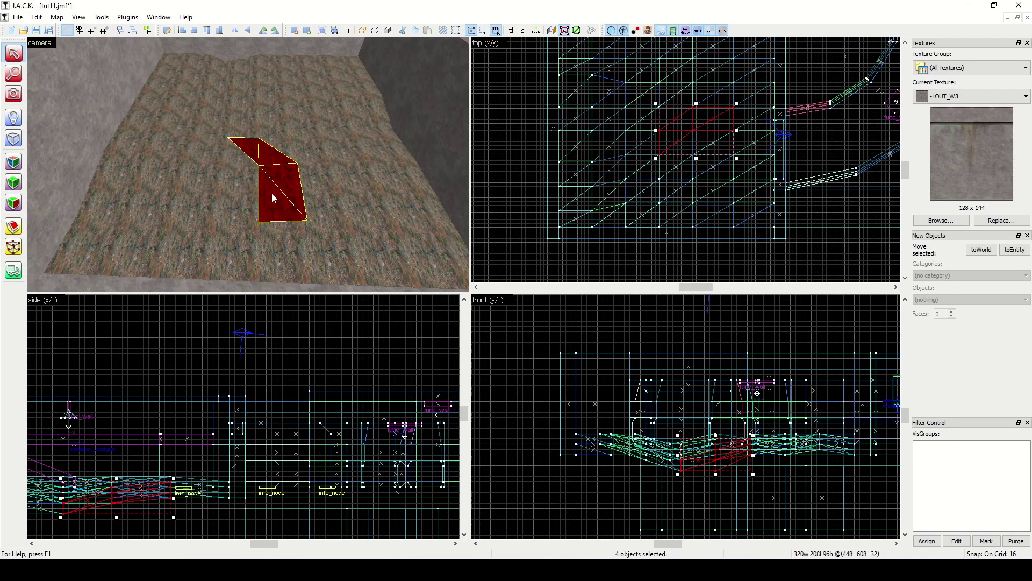
pyautogui.click(14, 247)
pyautogui.scroll(3, 709, 146)
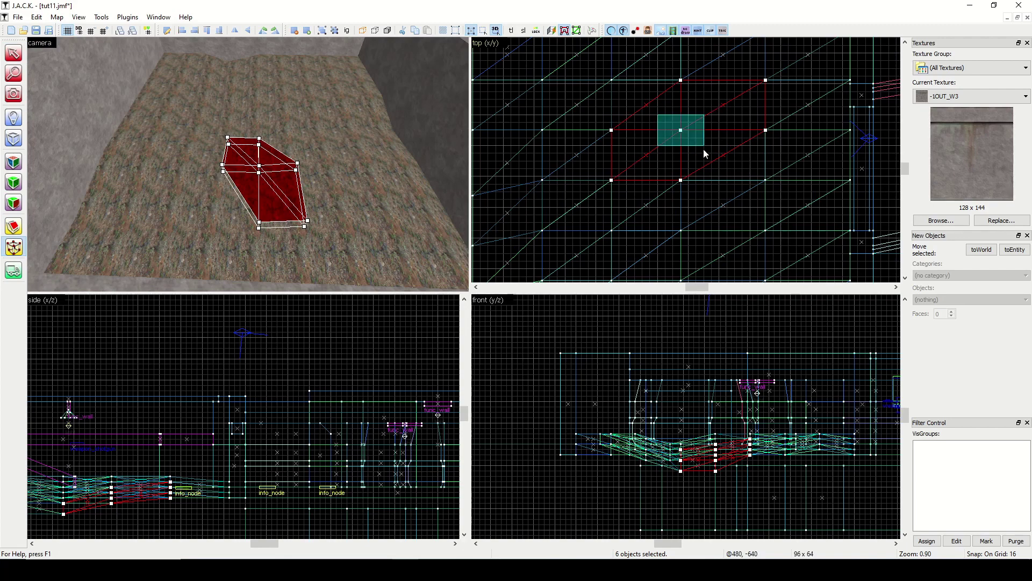
pyautogui.press('Return')
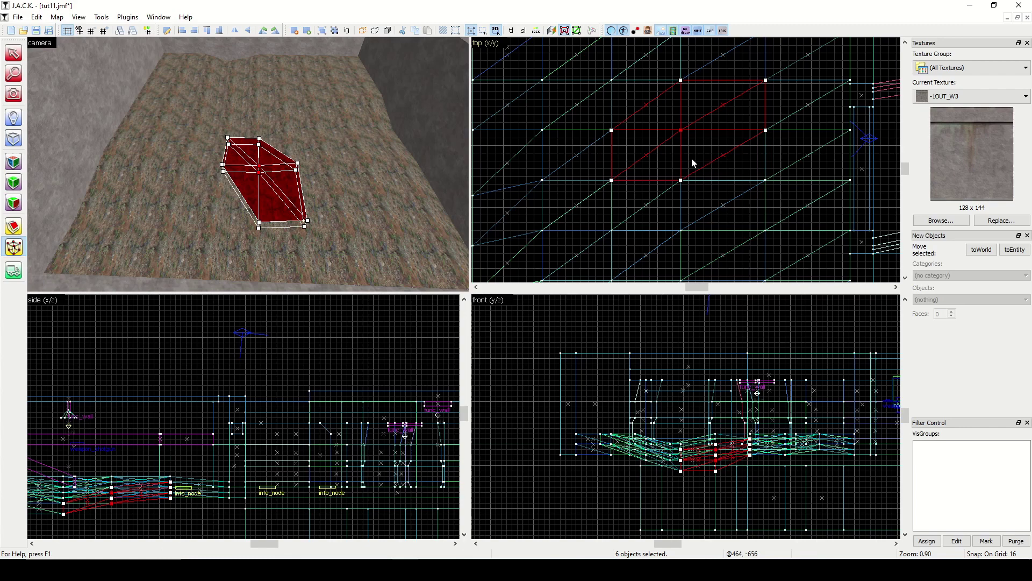
pyautogui.press('Up')
pyautogui.press('Up')
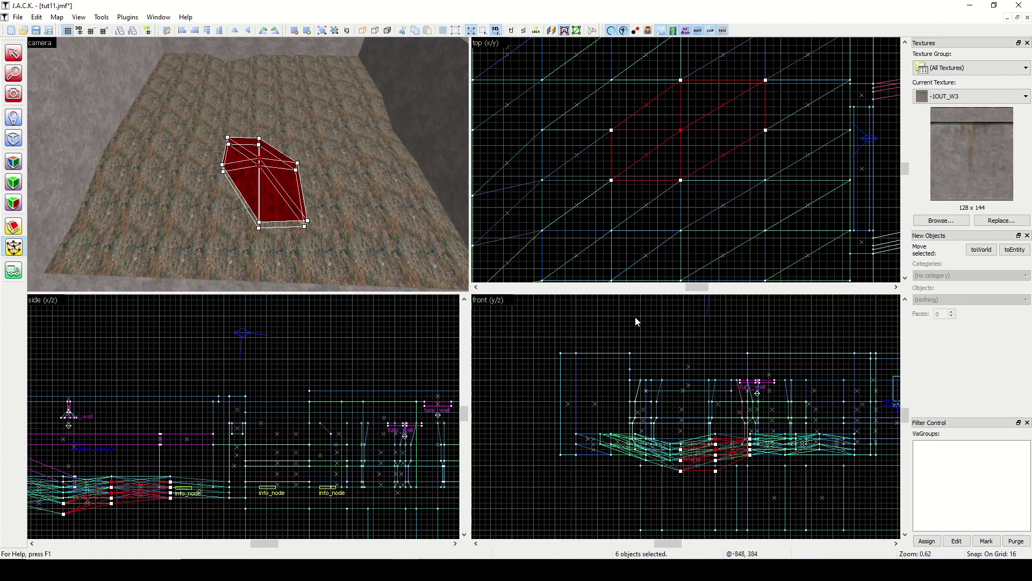
pyautogui.click(14, 53)
pyautogui.click(507, 159)
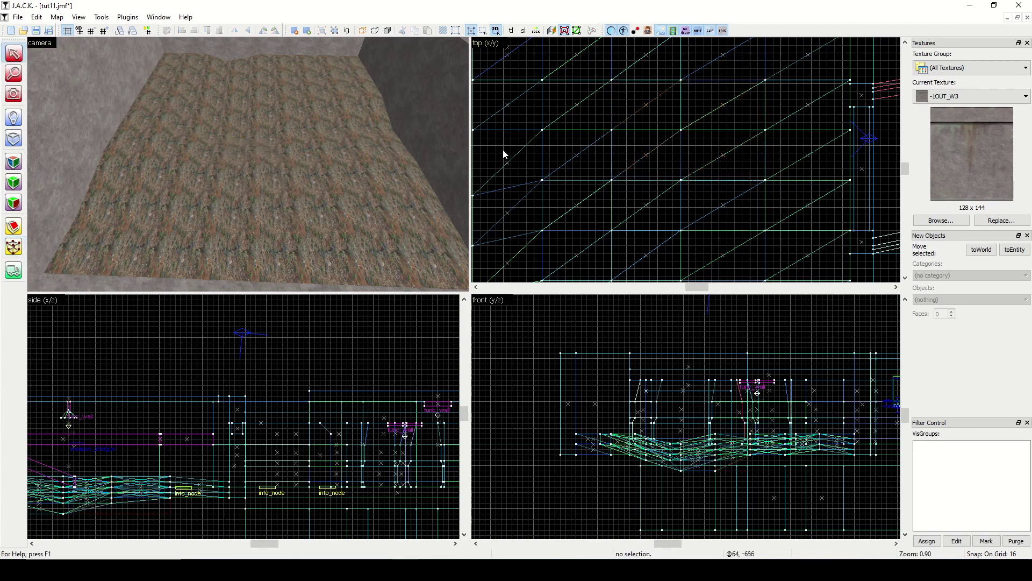
# Fly the camera through the outdoor area to examine the slopes, walls and corners of the reshaped terrain.
pyautogui.click(14, 95)
pyautogui.moveTo(177, 145); pyautogui.dragTo(248, 164)
pyautogui.press('w')
pyautogui.press('s')
pyautogui.press('d')
pyautogui.press('w')
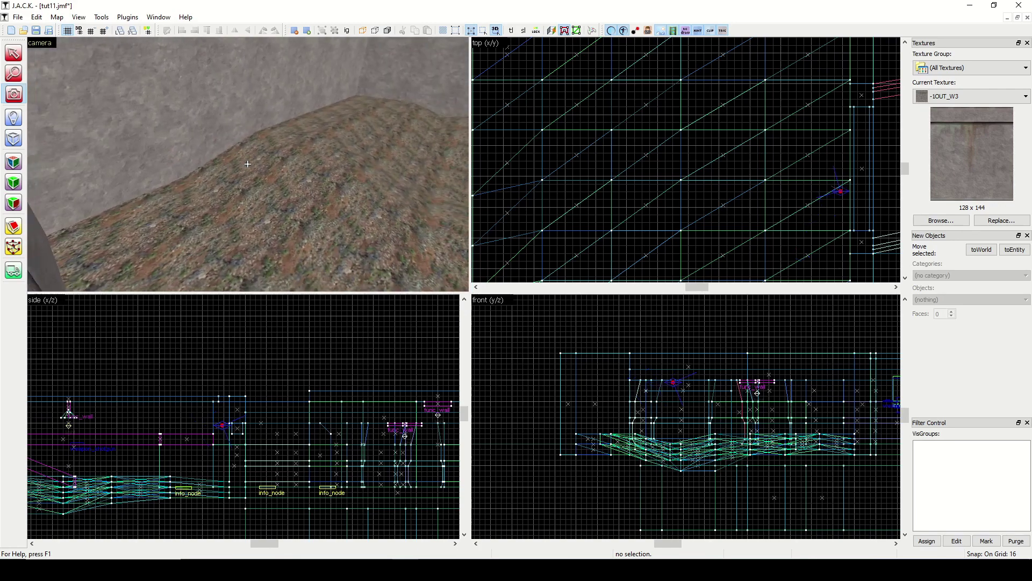
pyautogui.press('w')
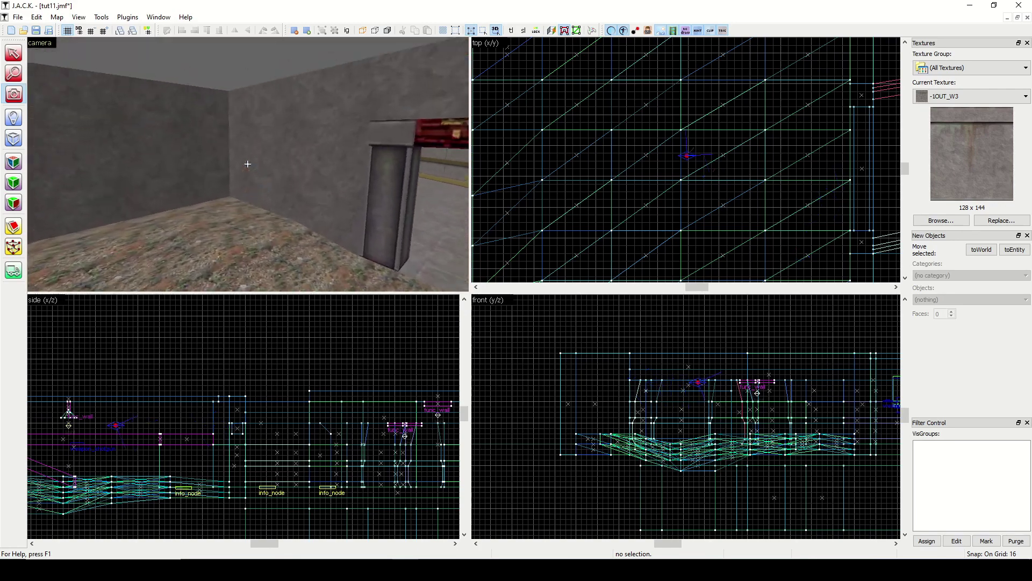
pyautogui.press('s')
pyautogui.press('z')
pyautogui.hotkey('shift', 's')
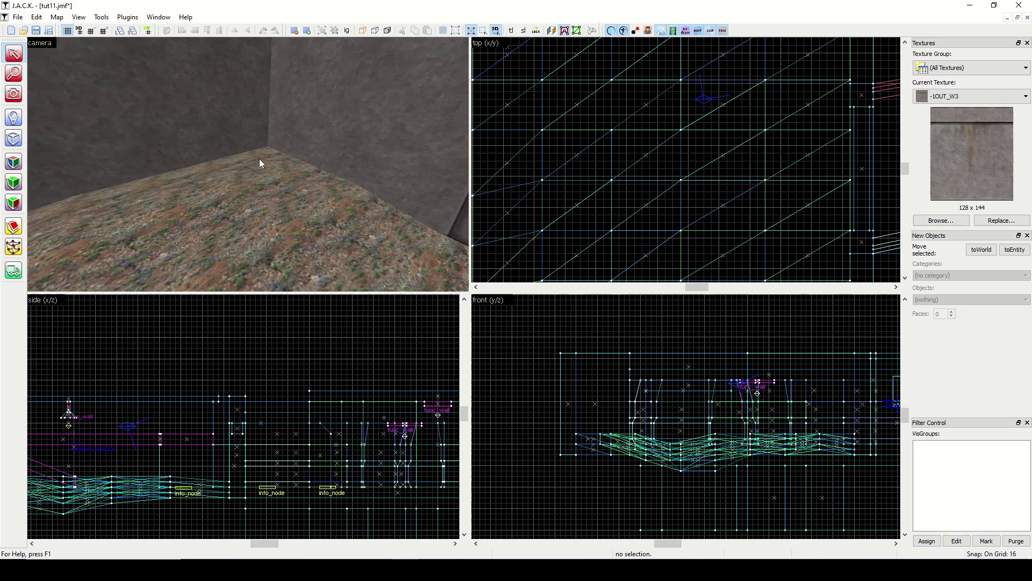
# Select the six ground brushes at the north-east corner; raise the corner vertex by 64 units and its two neighbours along the walls by 32 units.
pyautogui.click(259, 160)
pyautogui.keyDown('ctrl'); pyautogui.click(231, 163); pyautogui.keyUp('ctrl')
pyautogui.keyDown('ctrl'); pyautogui.click(196, 170); pyautogui.keyUp('ctrl')
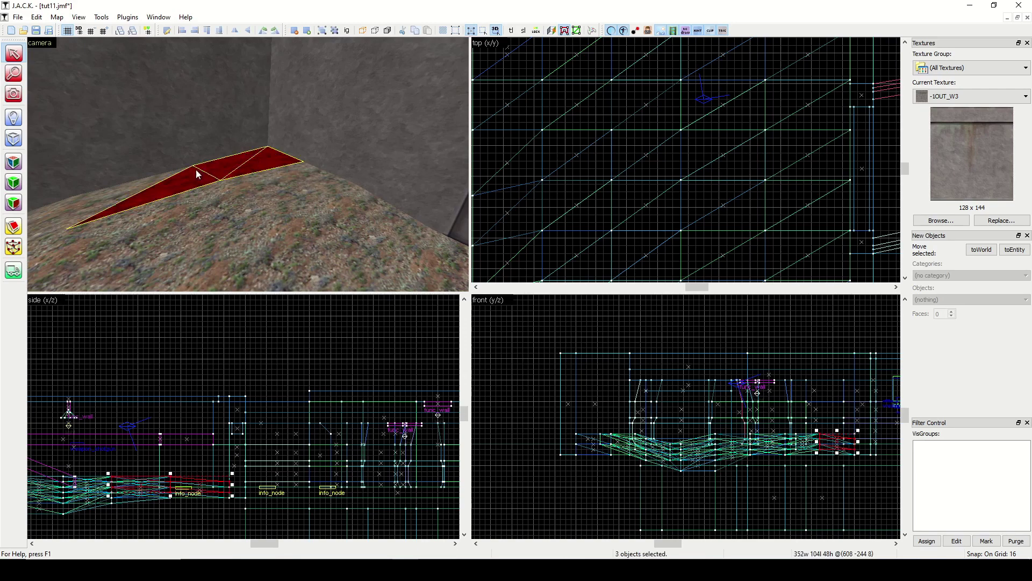
pyautogui.keyDown('ctrl'); pyautogui.click(152, 184); pyautogui.keyUp('ctrl')
pyautogui.keyDown('ctrl'); pyautogui.click(231, 194); pyautogui.keyUp('ctrl')
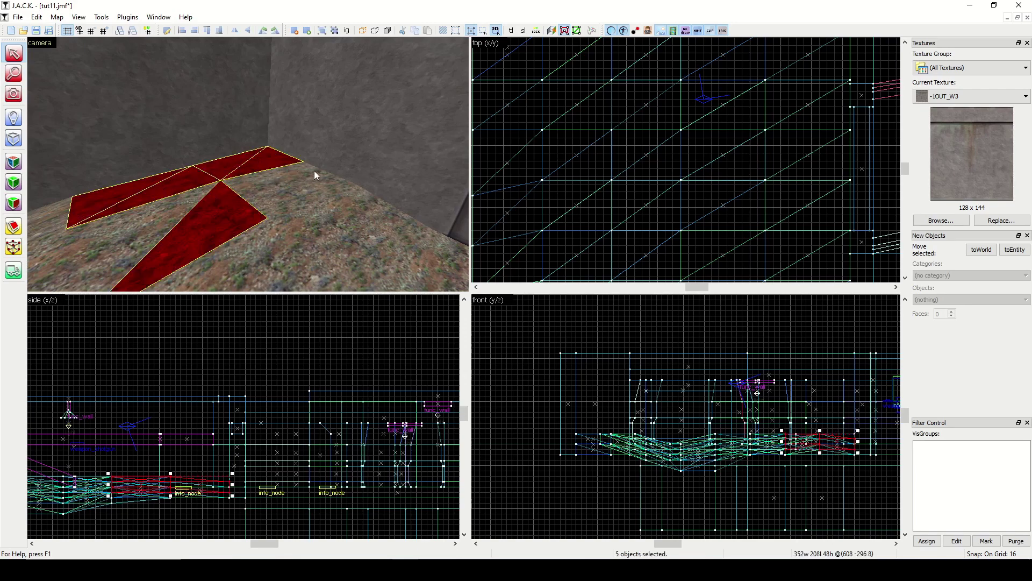
pyautogui.keyDown('ctrl'); pyautogui.click(314, 171); pyautogui.keyUp('ctrl')
pyautogui.keyDown('ctrl'); pyautogui.click(282, 176); pyautogui.keyUp('ctrl')
pyautogui.keyDown('ctrl'); pyautogui.click(233, 213); pyautogui.keyUp('ctrl')
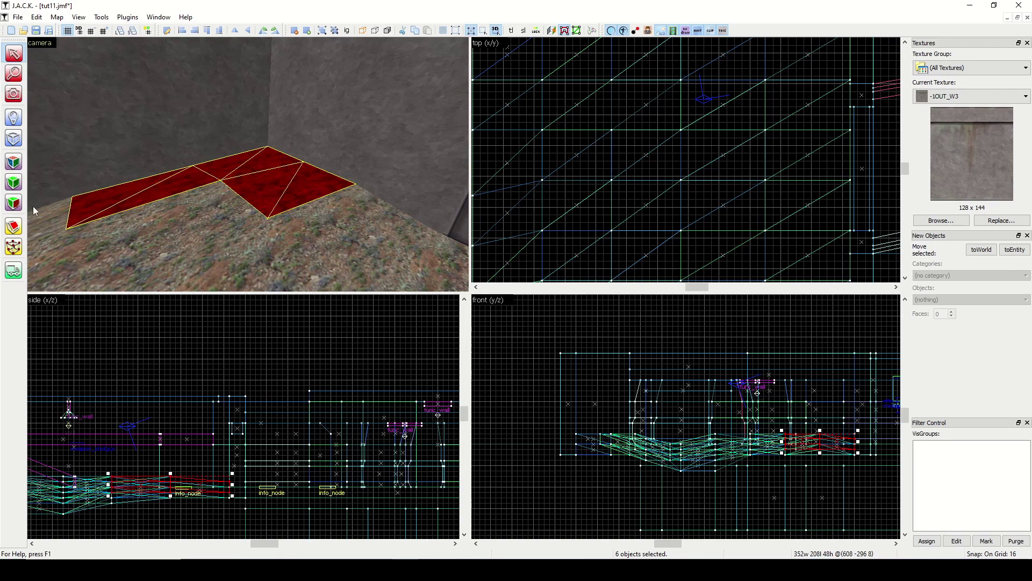
pyautogui.click(13, 247)
pyautogui.scroll(-2, 678, 153)
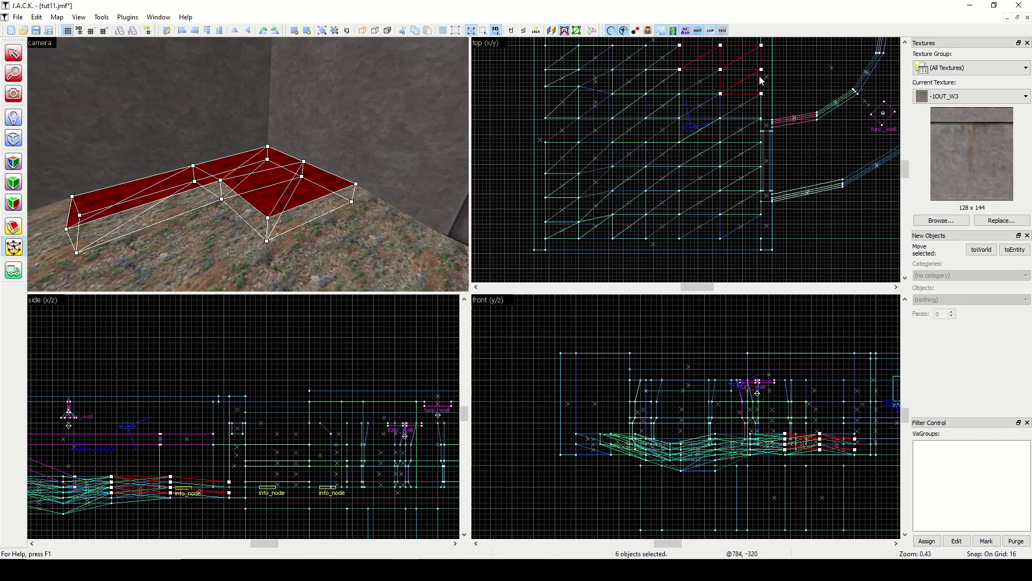
pyautogui.moveTo(769, 74); pyautogui.dragTo(771, 42)
pyautogui.press('Up')
pyautogui.press('Up')
pyautogui.press('Up')
pyautogui.press('Up')
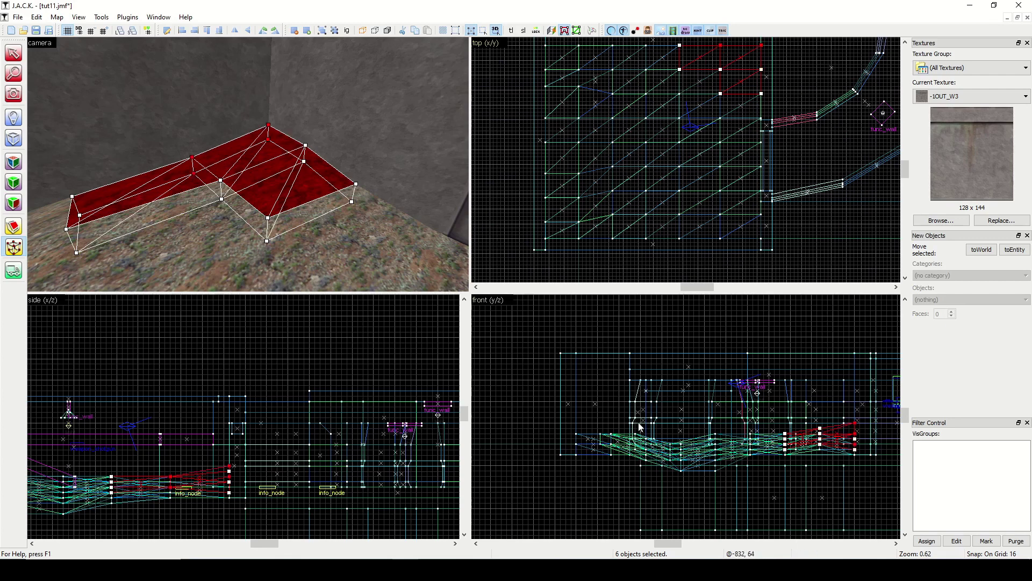
pyautogui.click(11, 52)
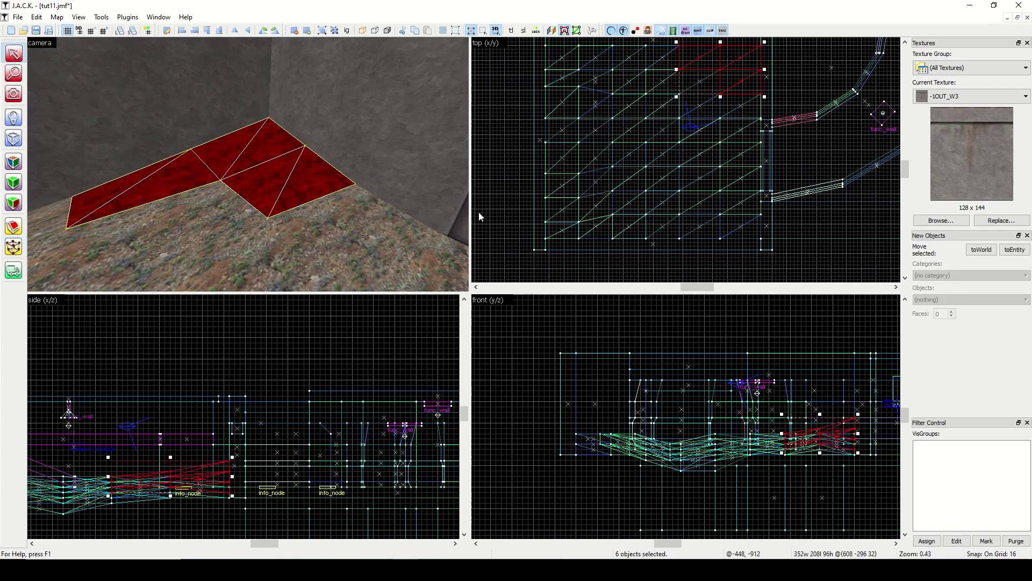
# Clear the selection and fly the camera back through the doorway to examine the terrain from the corridor.
pyautogui.click(479, 214)
pyautogui.click(16, 95)
pyautogui.press('z')
pyautogui.press('w')
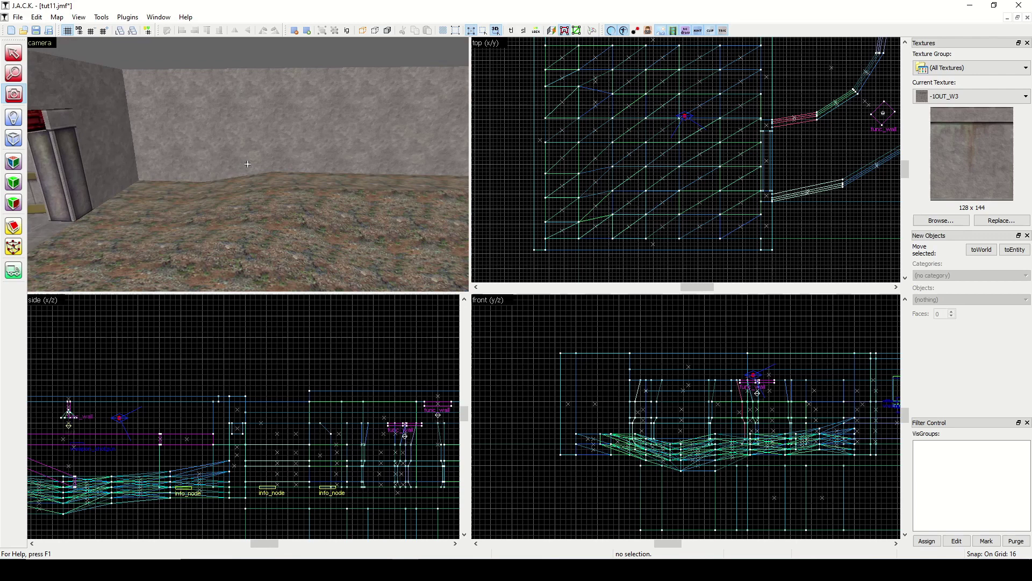
pyautogui.press('s')
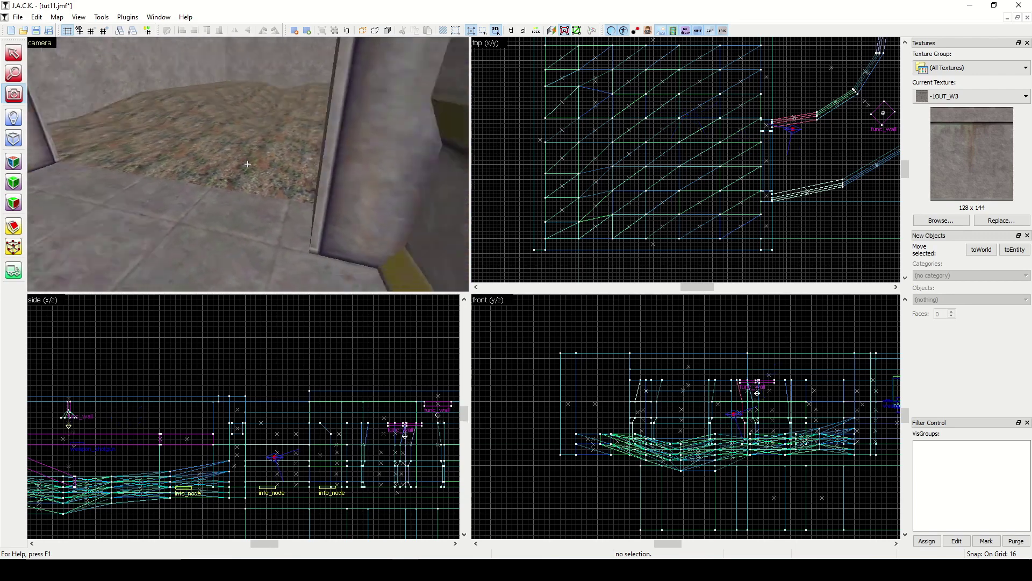
pyautogui.press('w')
pyautogui.press('z')
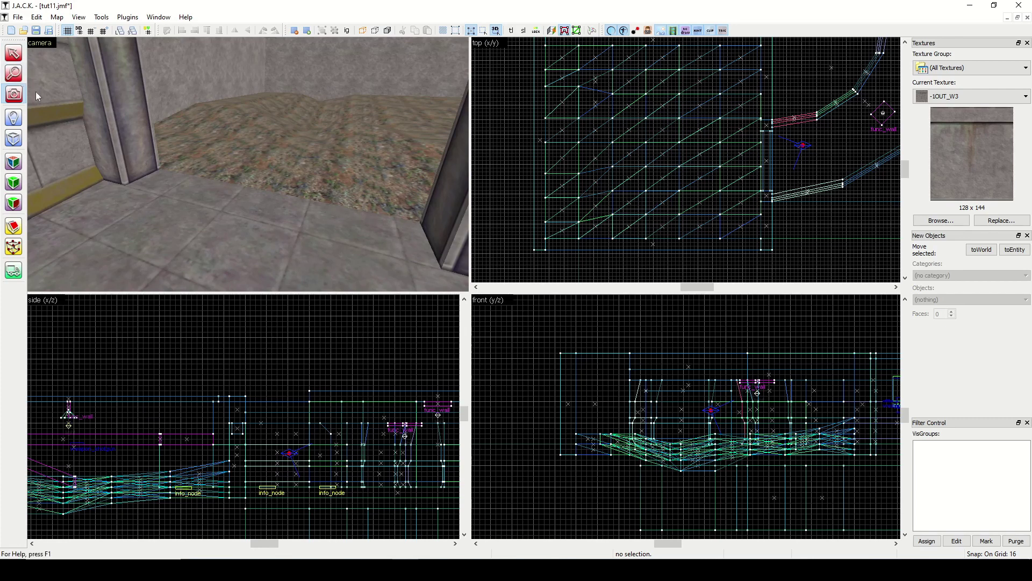
# Select the three ground brushes at the doorway threshold and try to raise their shared vertex on the doorway edge.
pyautogui.hotkey('shift', 's')
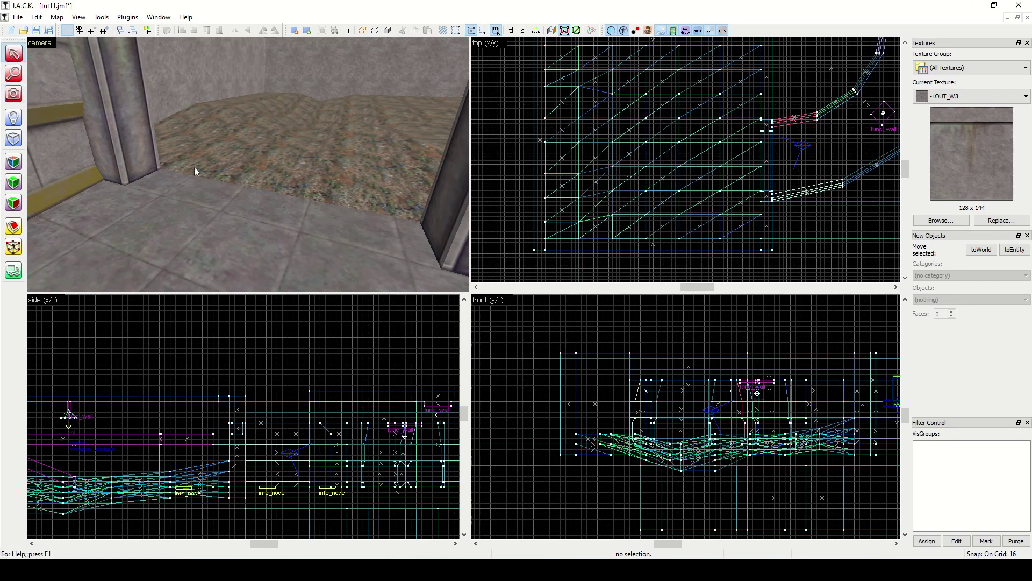
pyautogui.click(229, 183)
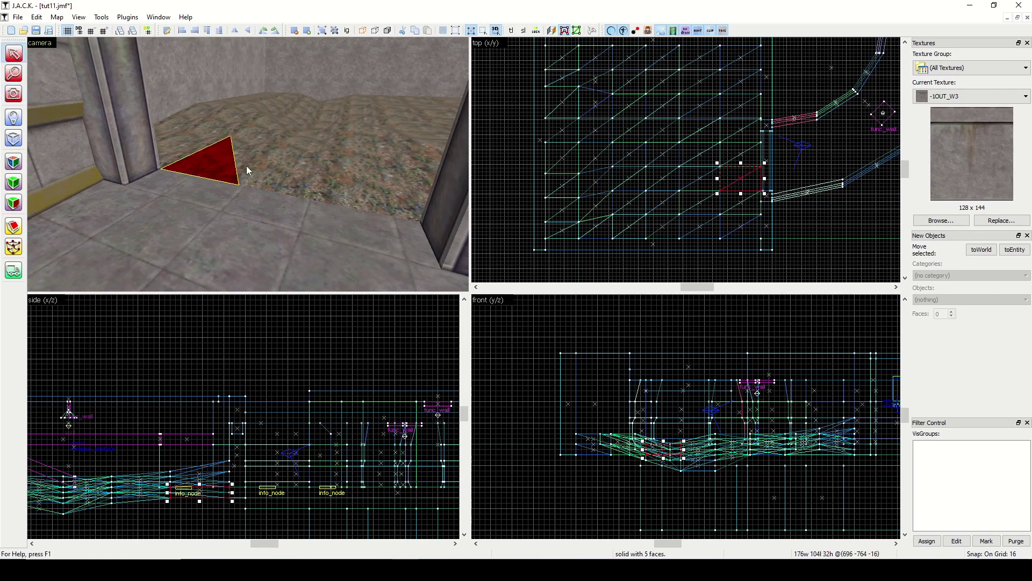
pyautogui.keyDown('ctrl'); pyautogui.click(246, 167); pyautogui.keyUp('ctrl')
pyautogui.keyDown('ctrl'); pyautogui.click(263, 186); pyautogui.keyUp('ctrl')
pyautogui.click(13, 248)
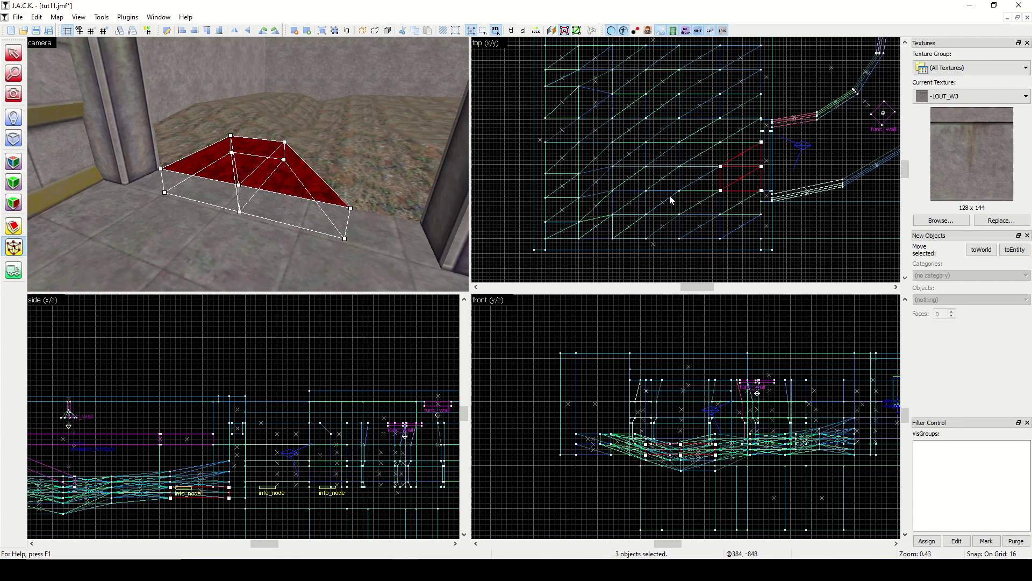
pyautogui.moveTo(781, 167); pyautogui.dragTo(780, 168)
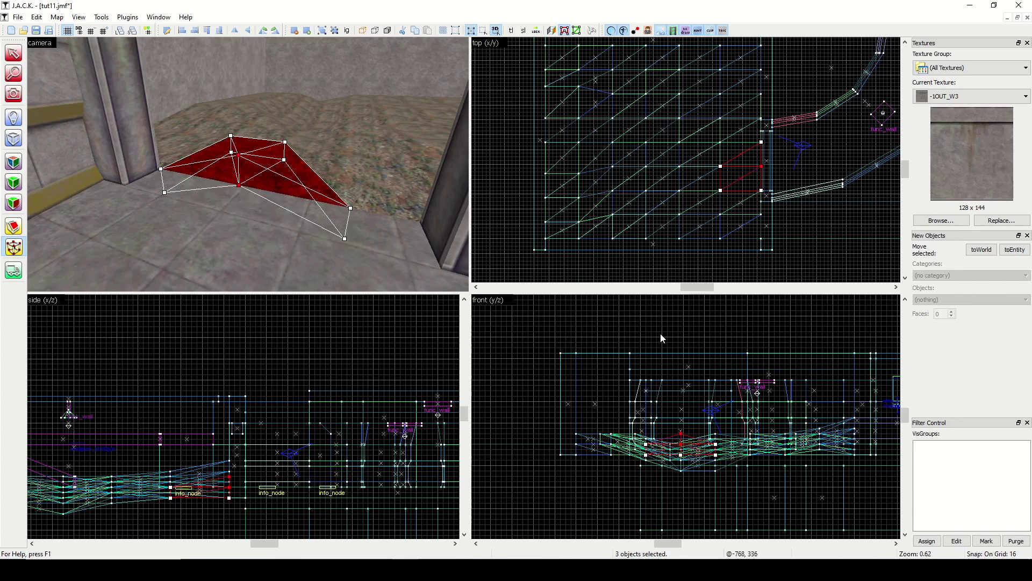
pyautogui.click(14, 53)
pyautogui.click(518, 223)
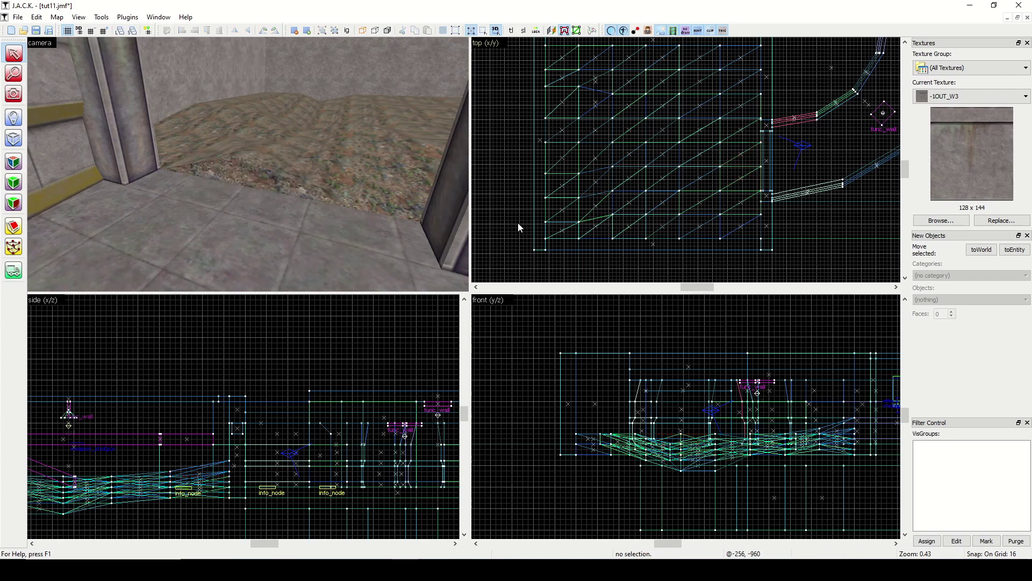
# Test raising the shared doorway-edge vertex of the three threshold brushes by 64 units and lower it back to floor level.
pyautogui.click(328, 173)
pyautogui.click(14, 248)
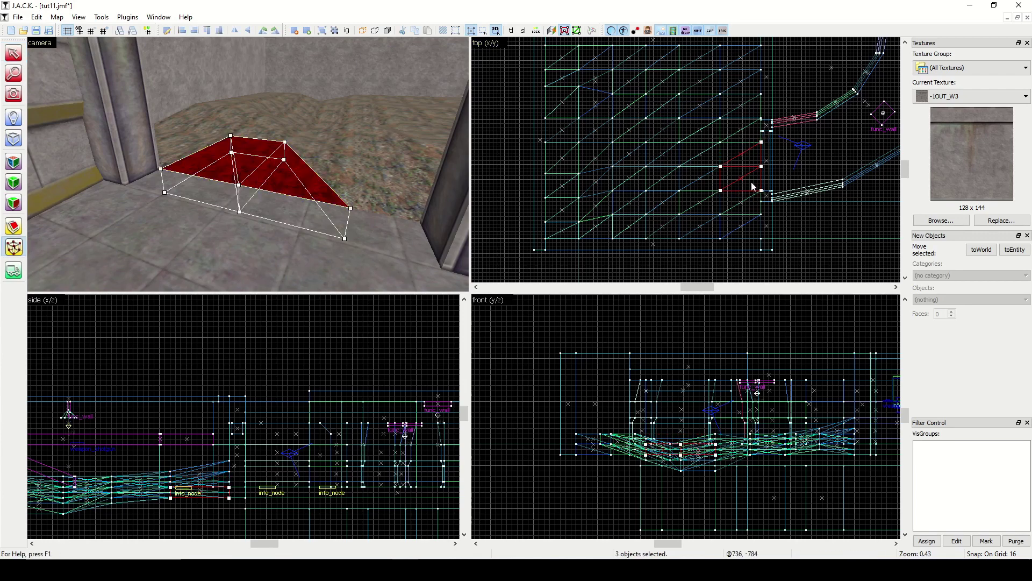
pyautogui.moveTo(755, 175); pyautogui.dragTo(779, 153)
pyautogui.press('Up')
pyautogui.press('Up')
pyautogui.press('Up')
pyautogui.press('Up')
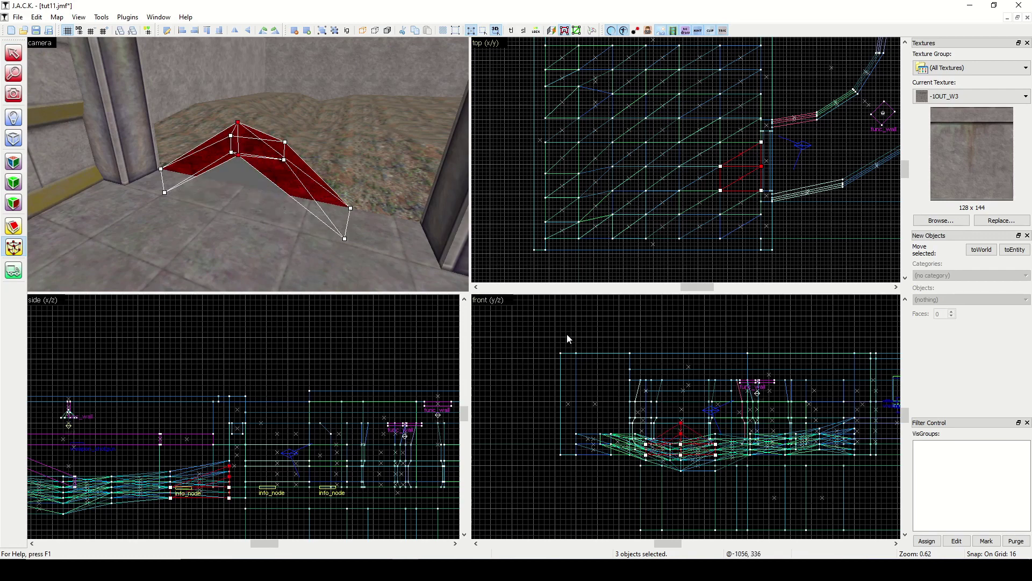
pyautogui.press('Down')
pyautogui.press('Down')
pyautogui.press('Down')
pyautogui.press('Down')
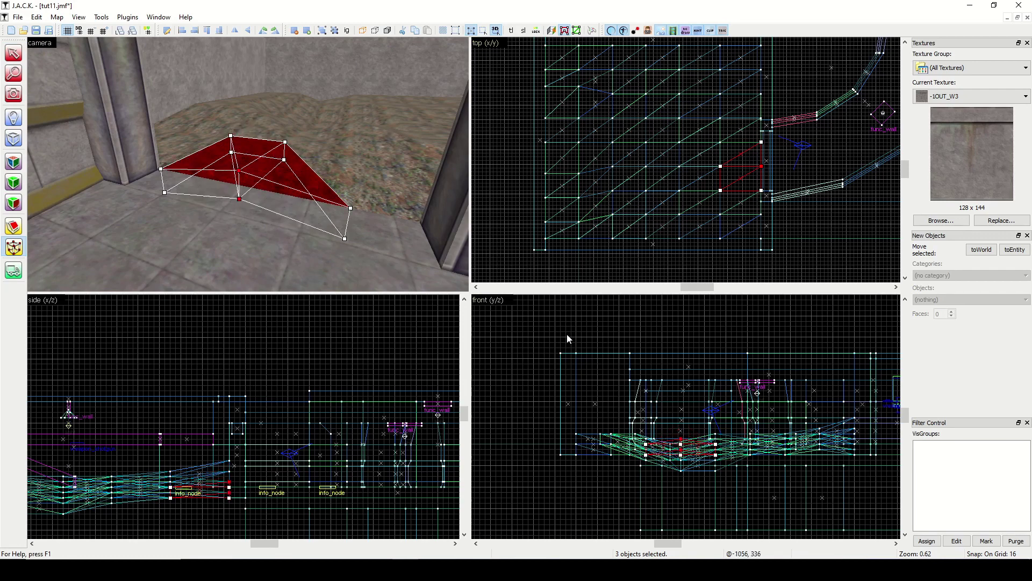
pyautogui.click(17, 56)
pyautogui.press('Delete')
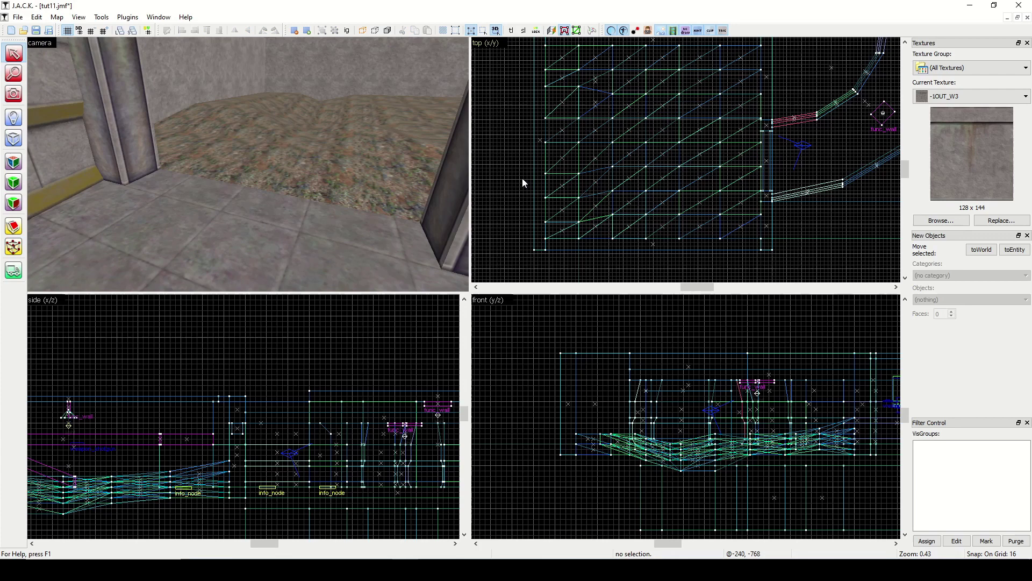
# Select three ground brushes at the south-east corner and raise the corner vertex and its neighbour along the south wall by 32 units.
pyautogui.click(14, 94)
pyautogui.press('w')
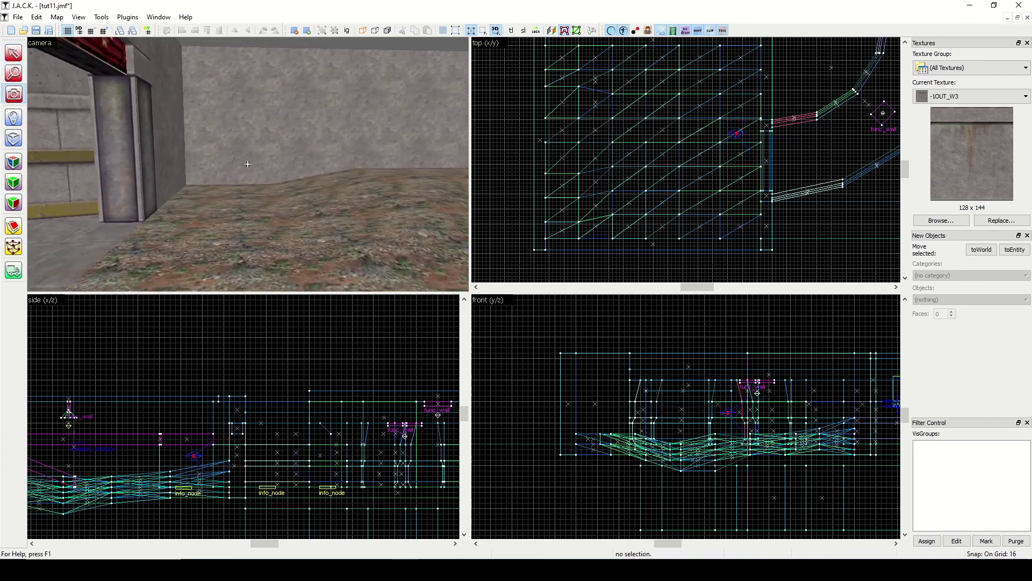
pyautogui.click(14, 53)
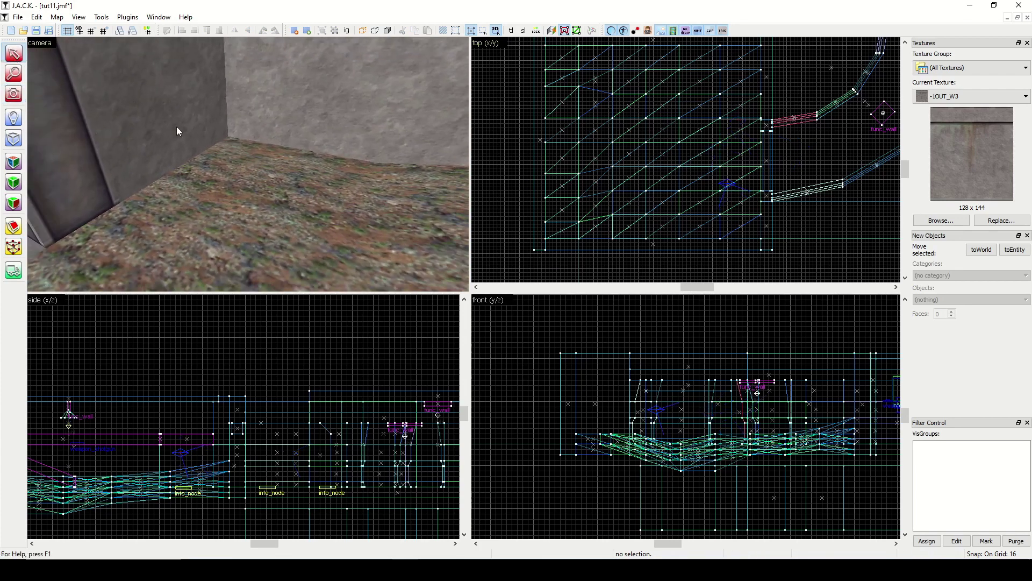
pyautogui.click(234, 147)
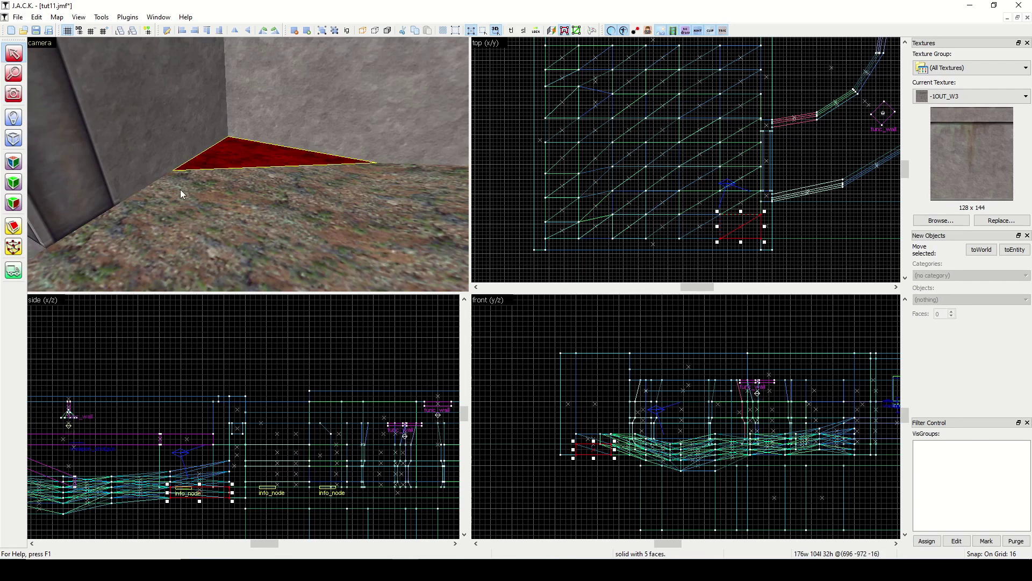
pyautogui.keyDown('ctrl'); pyautogui.click(280, 188); pyautogui.keyUp('ctrl')
pyautogui.keyDown('ctrl'); pyautogui.click(389, 181); pyautogui.keyUp('ctrl')
pyautogui.click(13, 247)
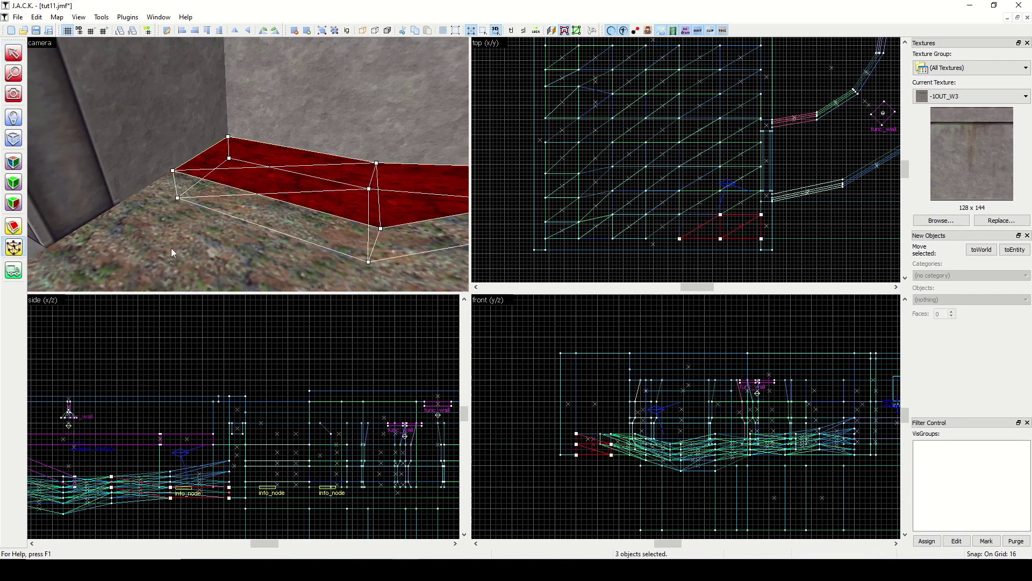
pyautogui.moveTo(707, 250); pyautogui.dragTo(783, 231)
pyautogui.press('Up')
pyautogui.press('Up')
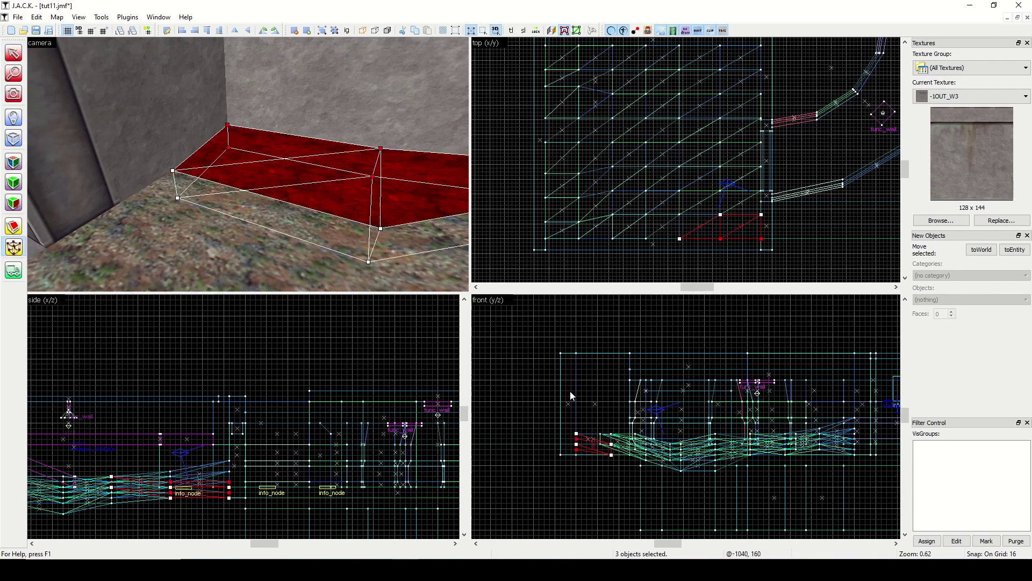
pyautogui.click(14, 53)
pyautogui.click(503, 184)
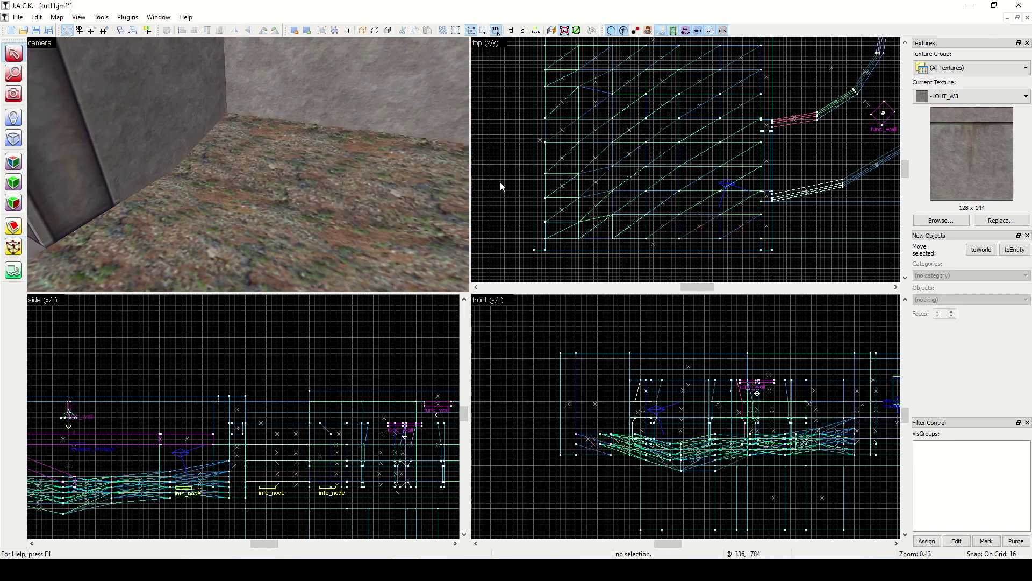
# Select the six ground brushes around the vertex in the middle of the pit and lower that shared vertex by 32 units.
pyautogui.click(14, 94)
pyautogui.moveTo(205, 151); pyautogui.dragTo(248, 164)
pyautogui.press('w')
pyautogui.press('w')
pyautogui.press('s')
pyautogui.click(13, 53)
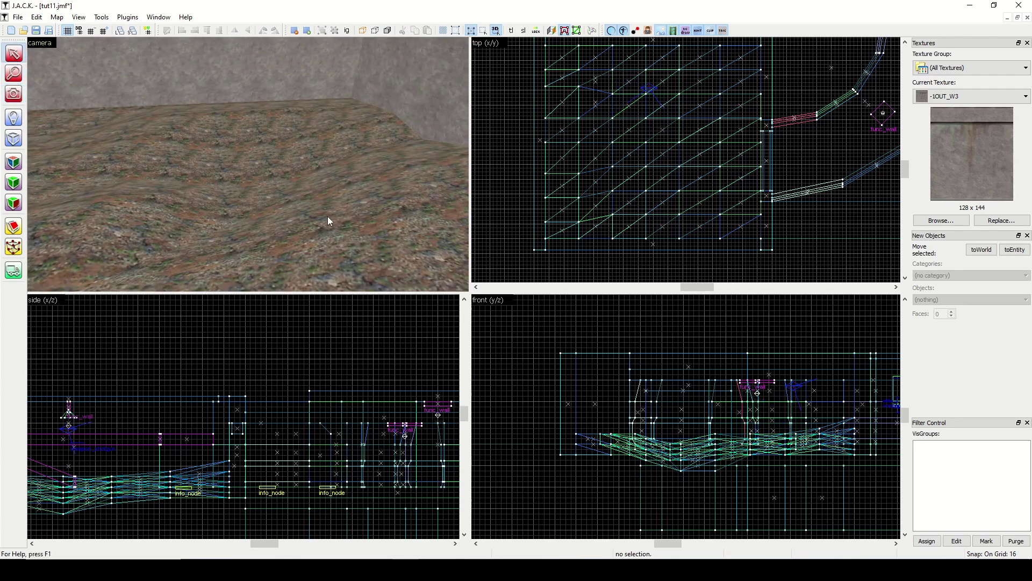
pyautogui.click(279, 201)
pyautogui.keyDown('ctrl'); pyautogui.click(324, 186); pyautogui.keyUp('ctrl')
pyautogui.keyDown('ctrl'); pyautogui.click(347, 197); pyautogui.keyUp('ctrl')
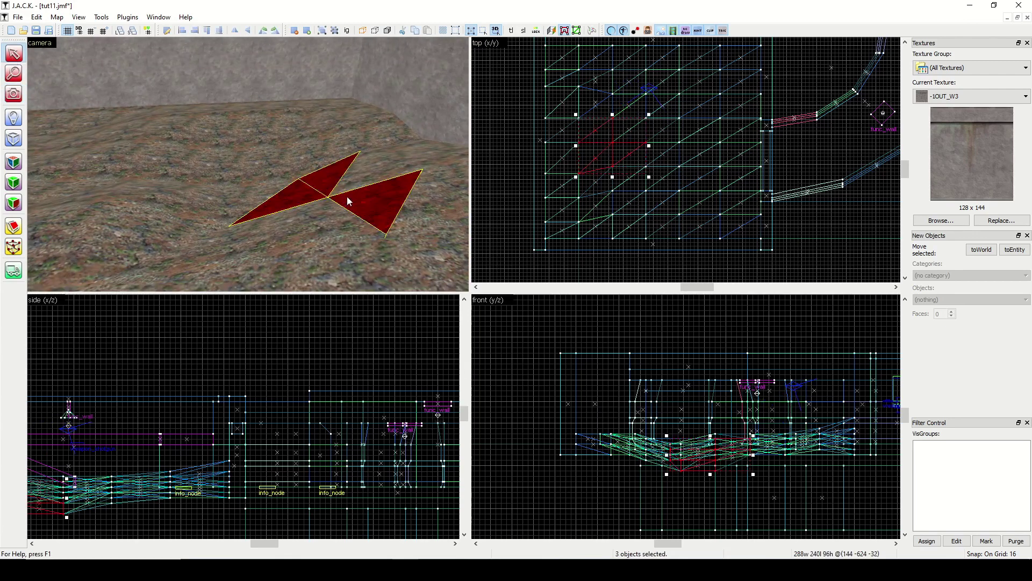
pyautogui.keyDown('ctrl'); pyautogui.click(311, 218); pyautogui.keyUp('ctrl')
pyautogui.keyDown('ctrl'); pyautogui.click(293, 218); pyautogui.keyUp('ctrl')
pyautogui.keyDown('ctrl'); pyautogui.click(357, 182); pyautogui.keyUp('ctrl')
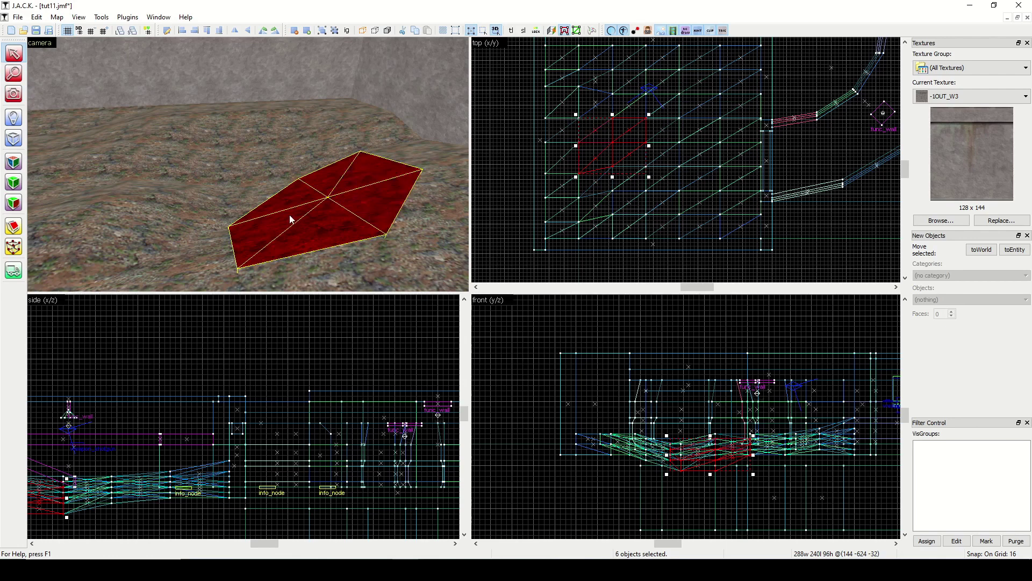
pyautogui.hotkey('shift', 'v')
pyautogui.moveTo(585, 164); pyautogui.dragTo(633, 134)
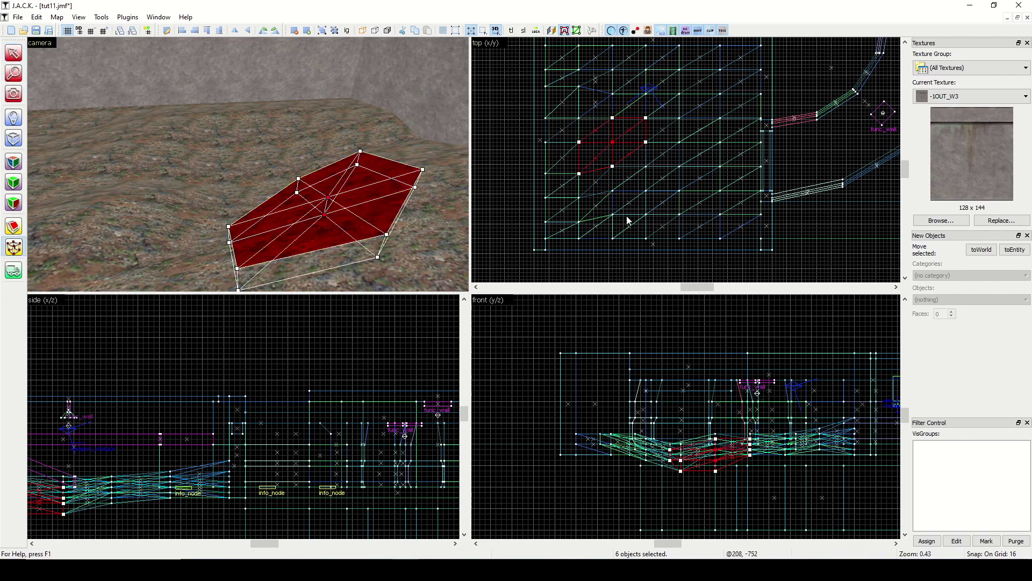
pyautogui.press('Down')
pyautogui.press('Down')
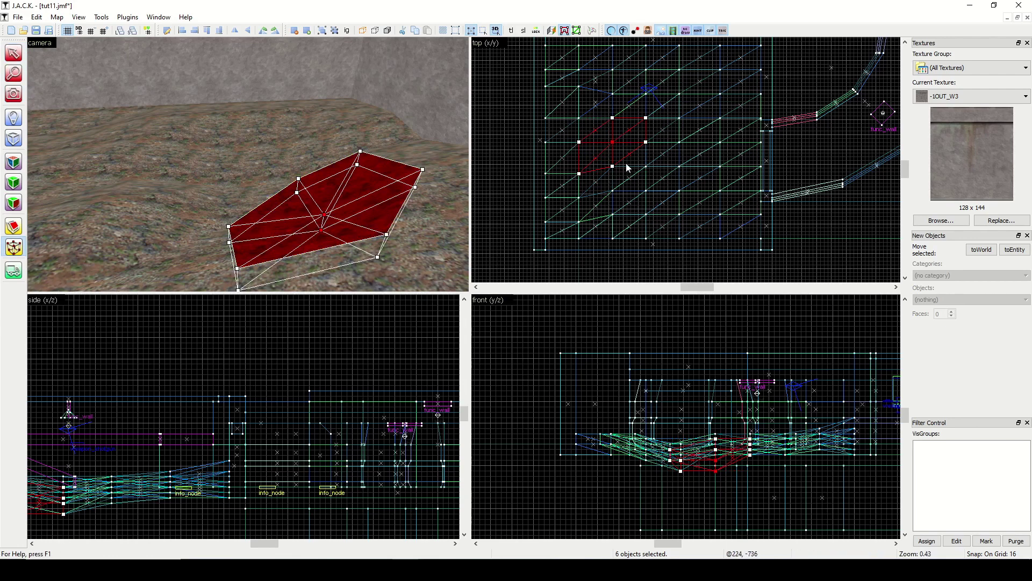
# Select the seven ground brushes around the neighbouring pit vertex to the south and lower that shared vertex by 32 units.
pyautogui.click(314, 169)
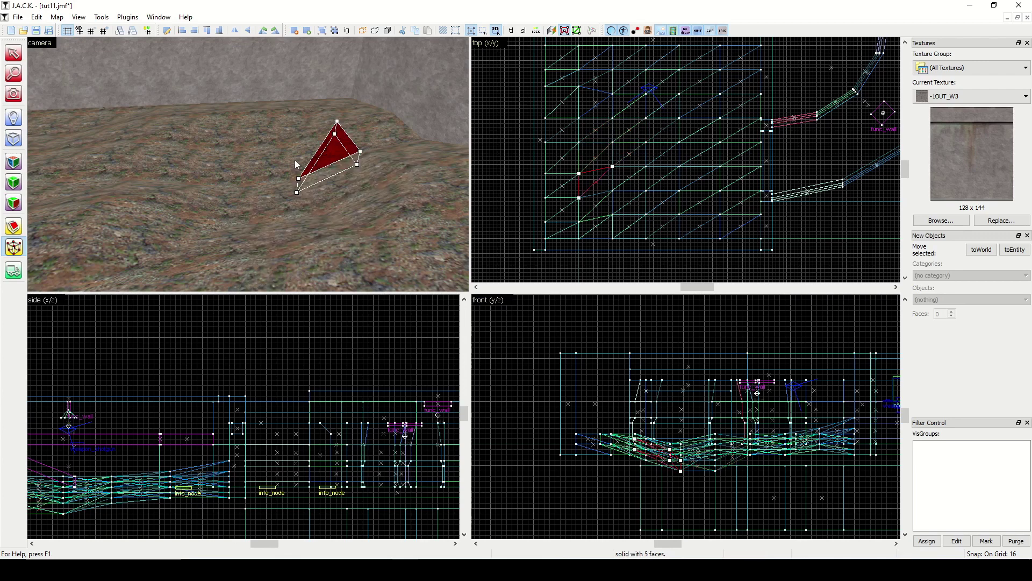
pyautogui.keyDown('ctrl'); pyautogui.click(312, 156); pyautogui.keyUp('ctrl')
pyautogui.keyDown('ctrl'); pyautogui.click(252, 164); pyautogui.keyUp('ctrl')
pyautogui.keyDown('ctrl'); pyautogui.click(263, 180); pyautogui.keyUp('ctrl')
pyautogui.keyDown('ctrl'); pyautogui.click(259, 209); pyautogui.keyUp('ctrl')
pyautogui.keyDown('ctrl'); pyautogui.click(298, 210); pyautogui.keyUp('ctrl')
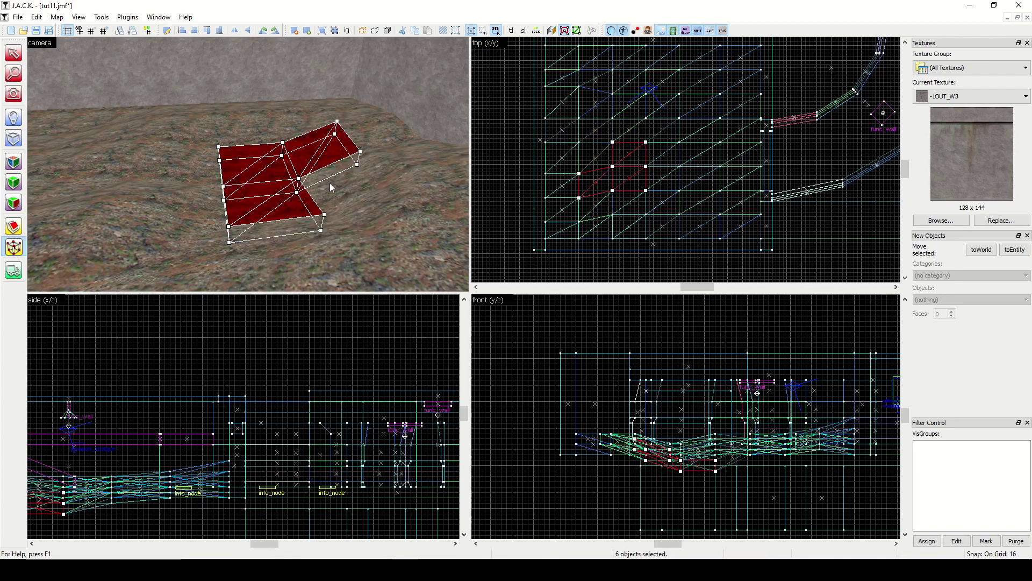
pyautogui.keyDown('ctrl'); pyautogui.click(331, 187); pyautogui.keyUp('ctrl')
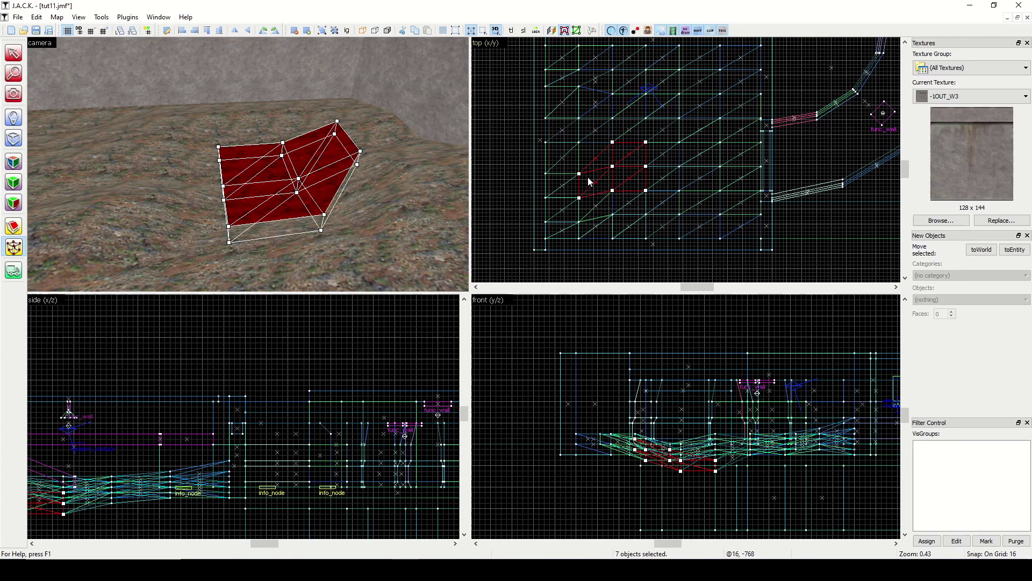
pyautogui.click(610, 165)
pyautogui.click(13, 53)
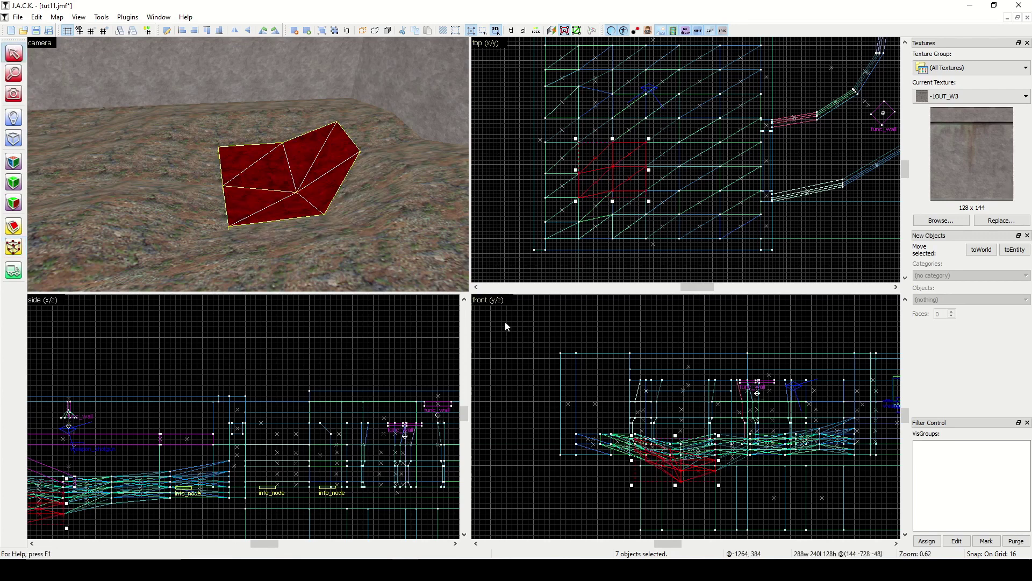
pyautogui.click(511, 337)
# Choose the CRETE4_FLR01 texture and create a 928 × 832 block, 32 units thick, beneath the entire outdoor ground.
pyautogui.click(949, 221)
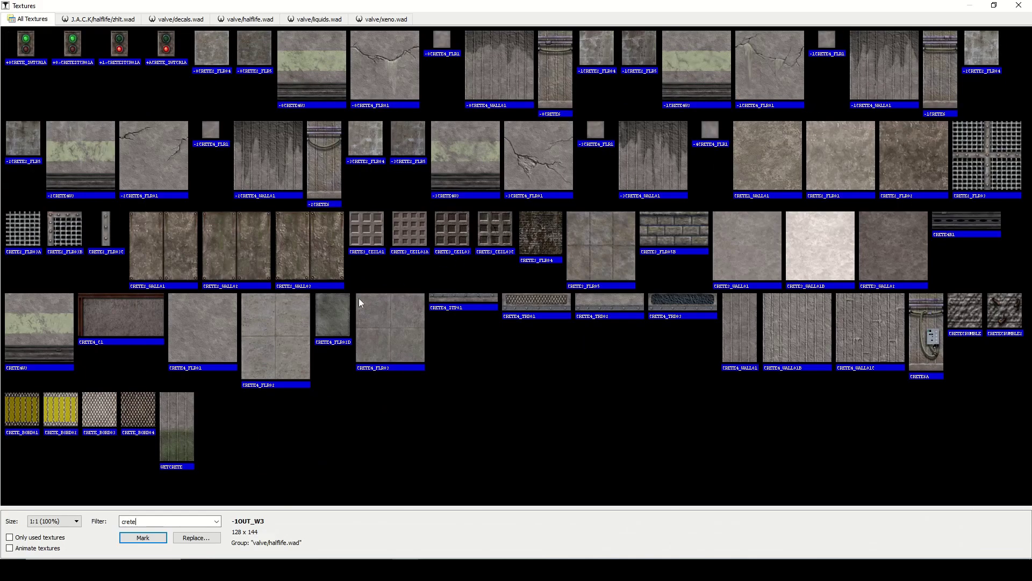
pyautogui.doubleClick(181, 328)
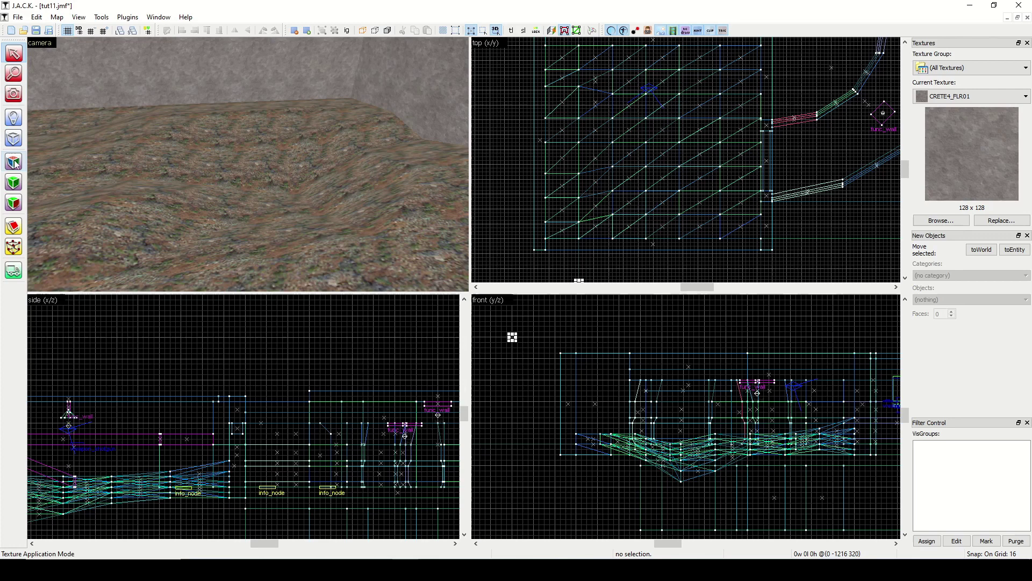
pyautogui.click(13, 138)
pyautogui.moveTo(577, 476); pyautogui.dragTo(857, 488)
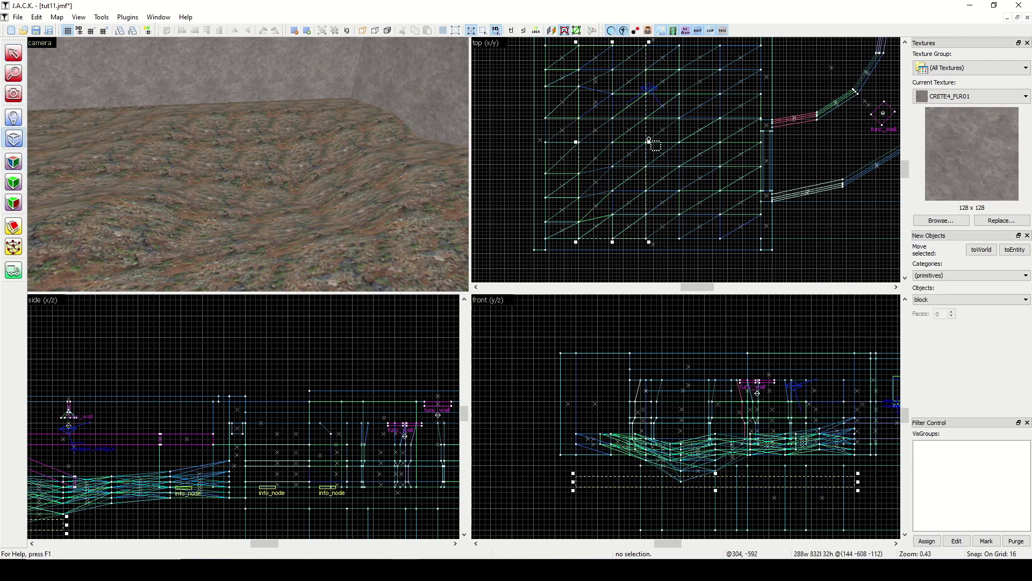
pyautogui.moveTo(649, 141); pyautogui.dragTo(764, 149)
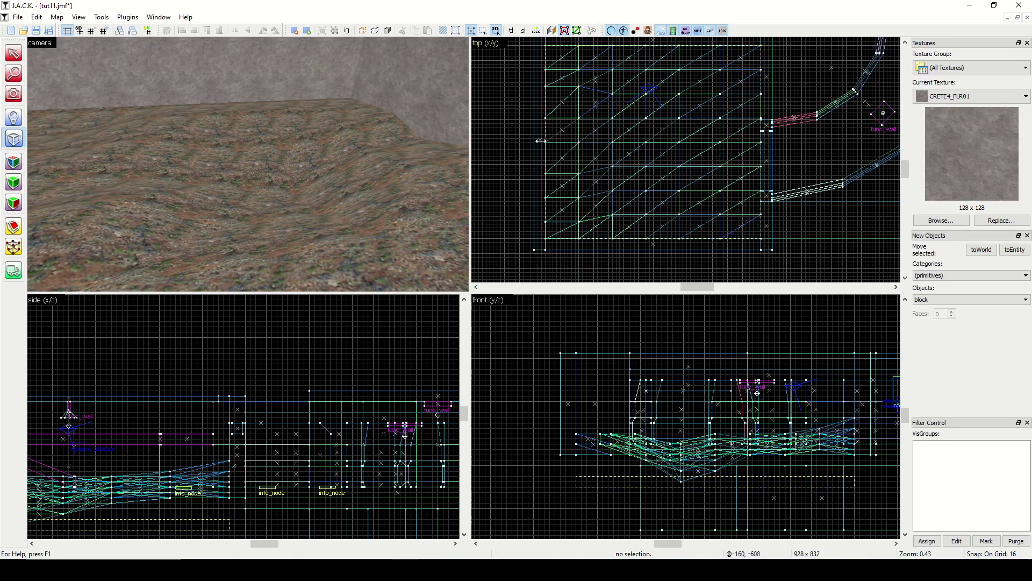
pyautogui.rightClick(596, 143)
pyautogui.click(608, 149)
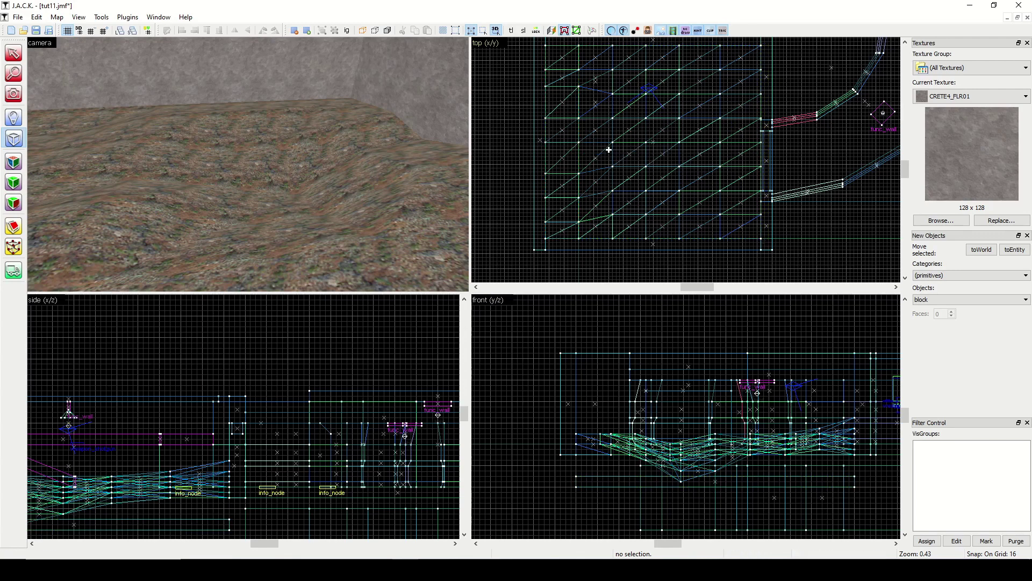
# Select the new concrete block under the ground and raise it by 64 units so it cuts through the pit.
pyautogui.click(14, 94)
pyautogui.moveTo(226, 159); pyautogui.dragTo(247, 163)
pyautogui.click(15, 53)
pyautogui.click(129, 110)
pyautogui.click(14, 94)
pyautogui.moveTo(162, 135); pyautogui.dragTo(248, 164)
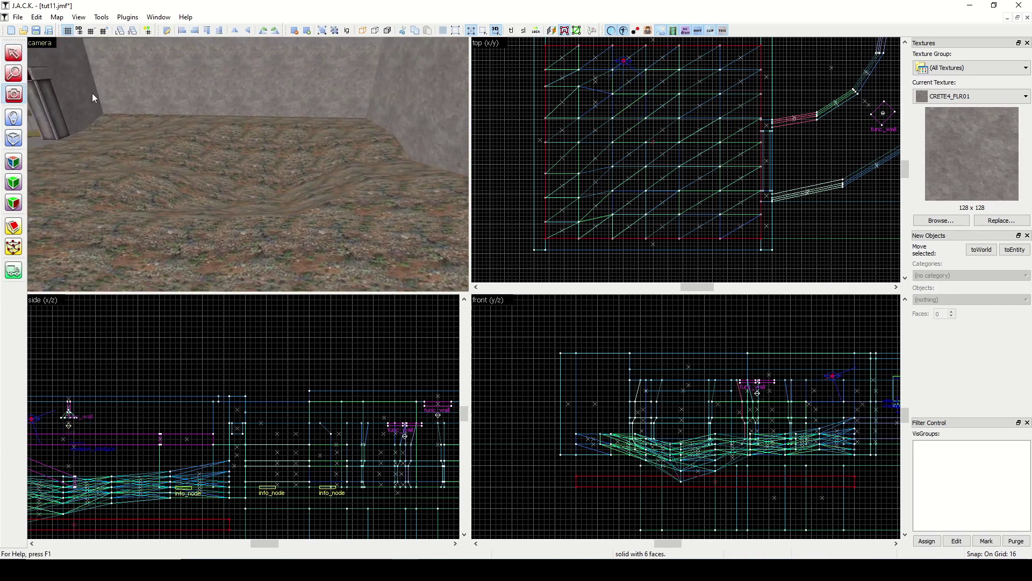
pyautogui.click(15, 54)
pyautogui.press('Up')
pyautogui.press('Up')
pyautogui.press('Up')
pyautogui.press('Up')
pyautogui.press('Escape')
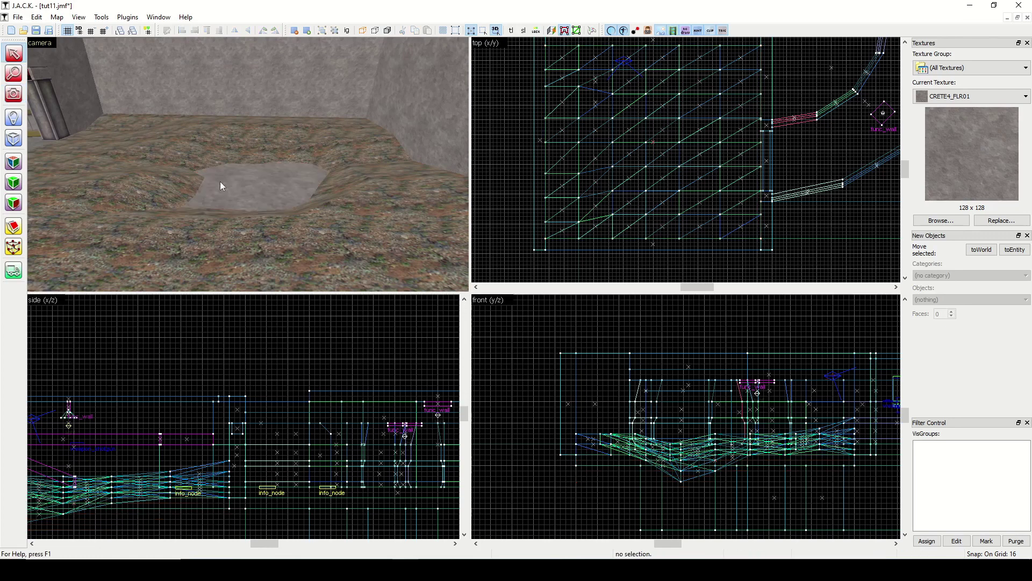
# Fly the camera around the pit to examine the flat concrete surface inside it from the opposite side.
pyautogui.click(14, 95)
pyautogui.moveTo(161, 135); pyautogui.dragTo(248, 164)
pyautogui.press('d')
pyautogui.press('Up')
pyautogui.press('Up')
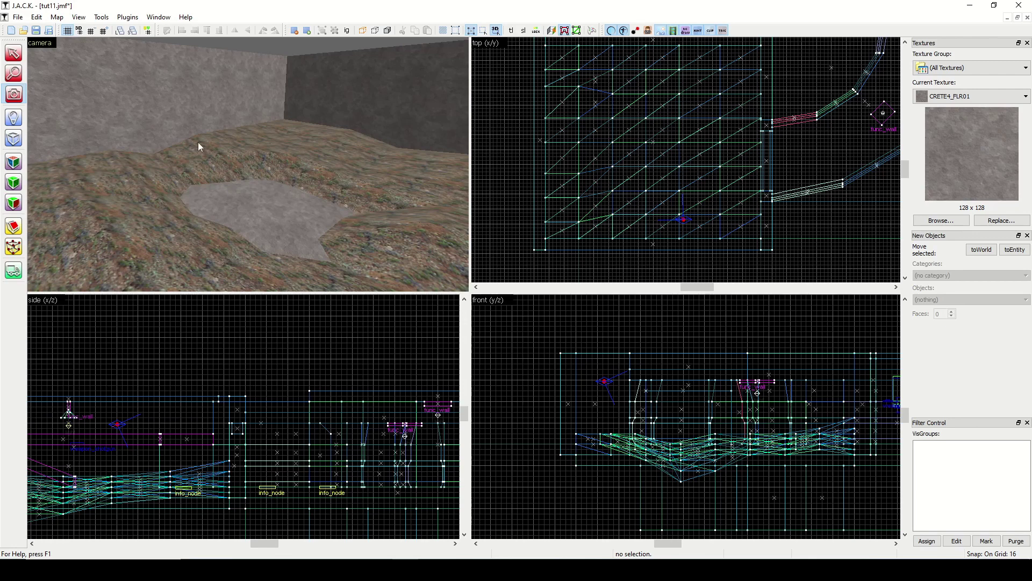
# Lower the large concrete block under the terrain by 16 units so less of it shows inside the pit.
pyautogui.click(9, 56)
pyautogui.click(295, 231)
pyautogui.press('Down')
pyautogui.press('Escape')
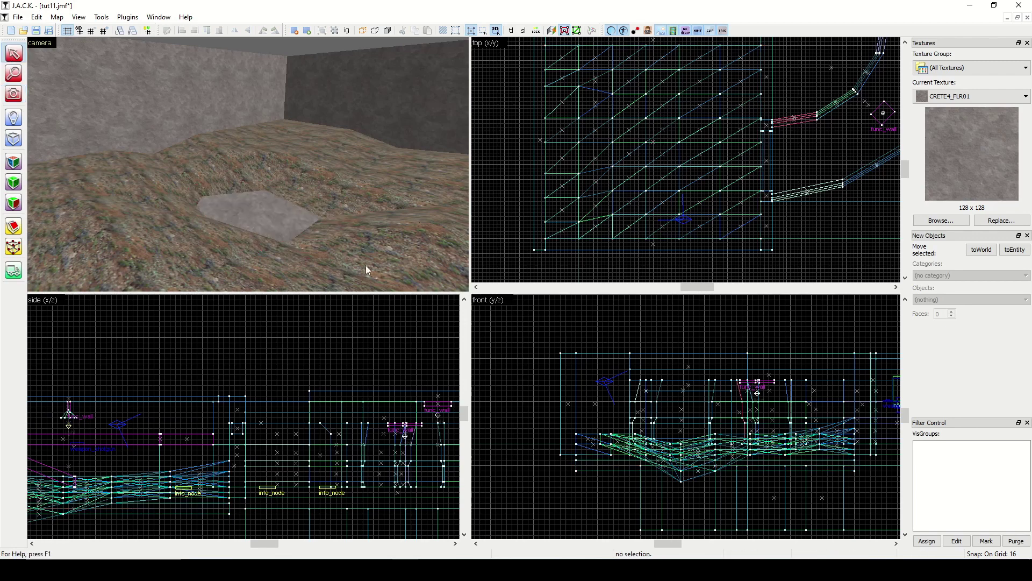
# Sample the -0OUT_GRND3 texture from the terrain and cover the block's flat surface in the pit with it.
pyautogui.click(13, 161)
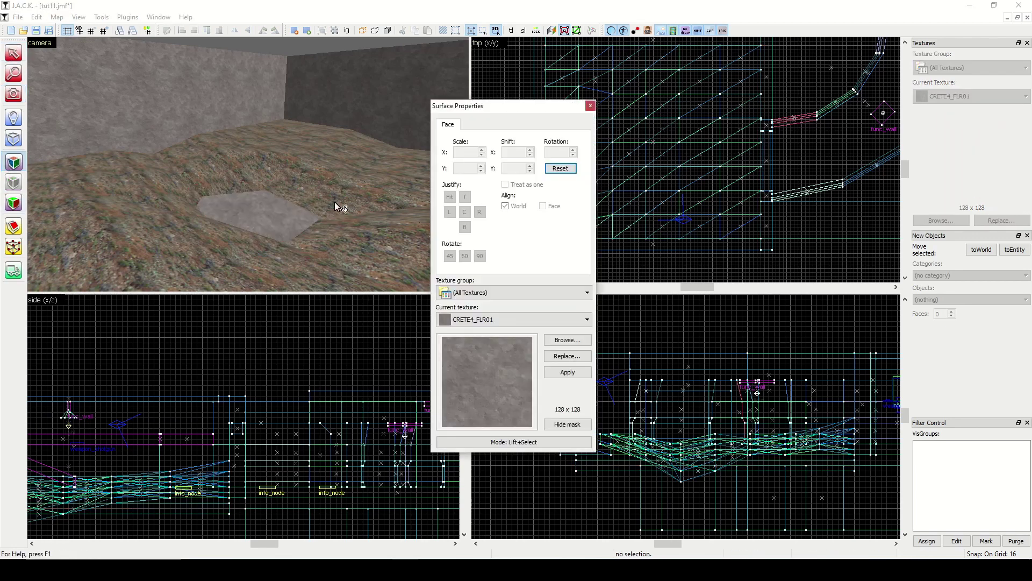
pyautogui.click(338, 207)
pyautogui.click(590, 107)
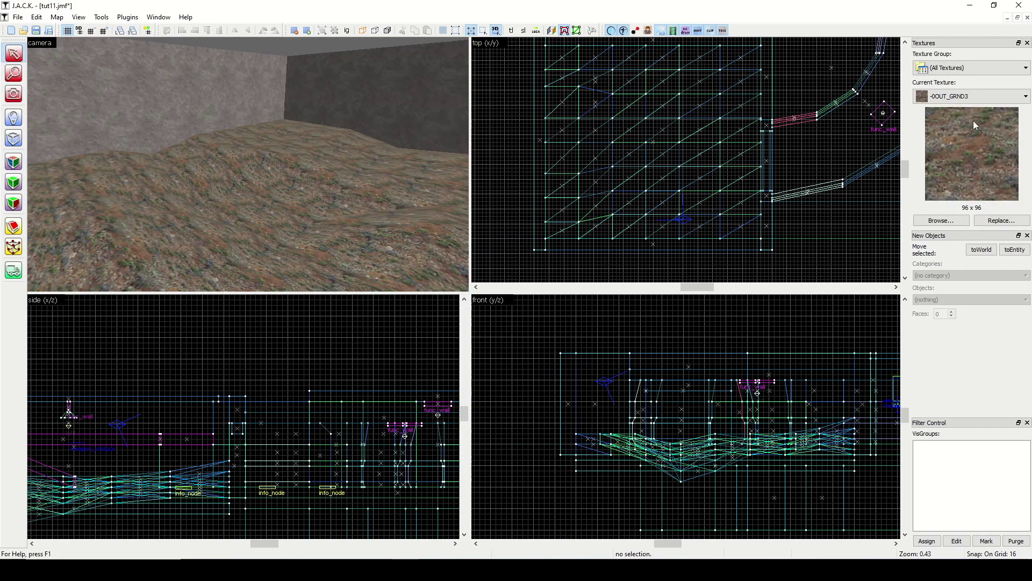
# Choose the !BWATER1 texture and apply it to the large flat block that cuts through the pit.
pyautogui.click(973, 96)
pyautogui.click(968, 215)
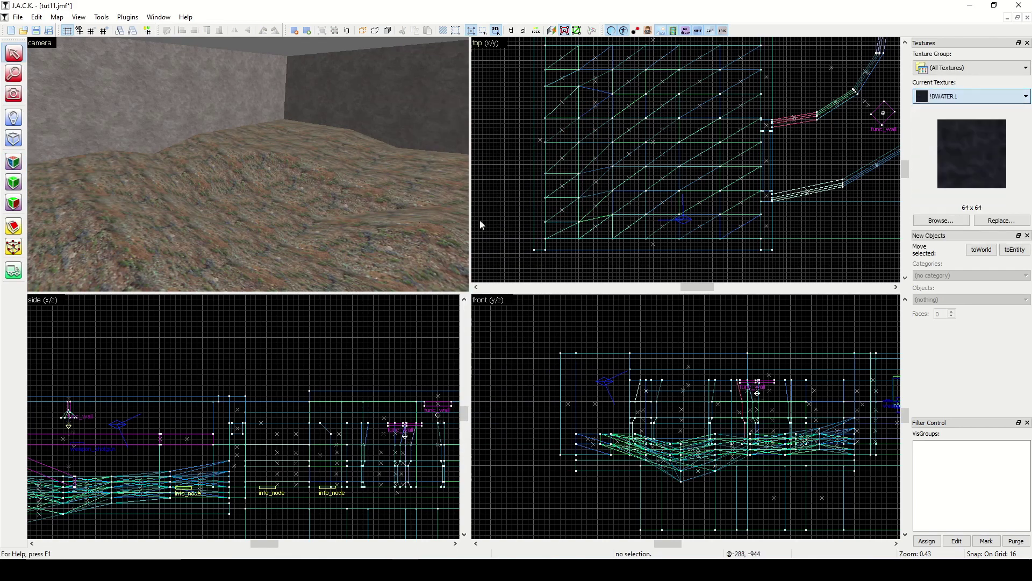
pyautogui.click(279, 219)
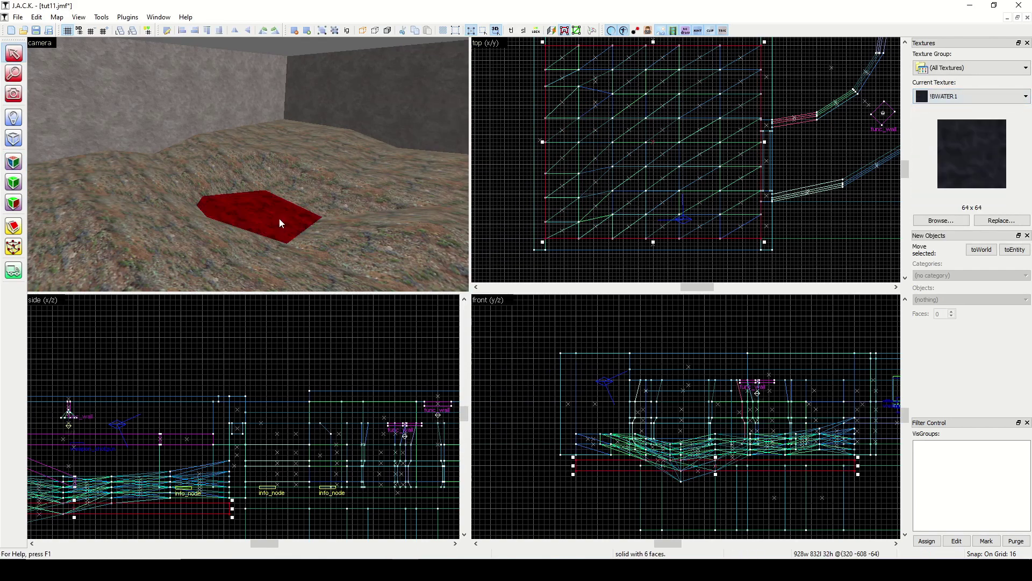
pyautogui.click(13, 182)
pyautogui.click(541, 349)
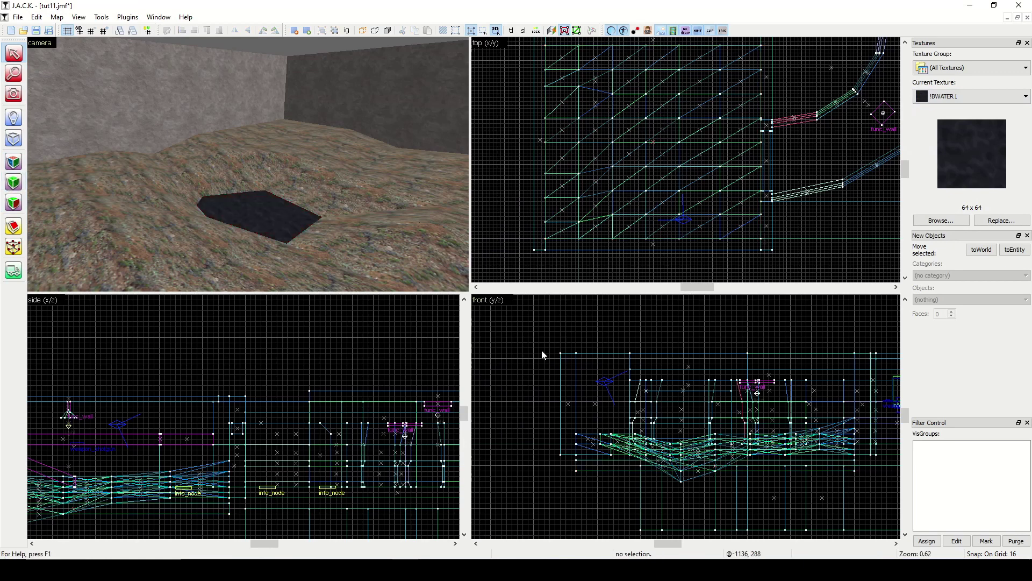
# Show all visgroups and fly the camera around the outdoor area to examine the water pool, walls and sky.
pyautogui.click(13, 93)
pyautogui.moveTo(189, 177); pyautogui.dragTo(247, 162)
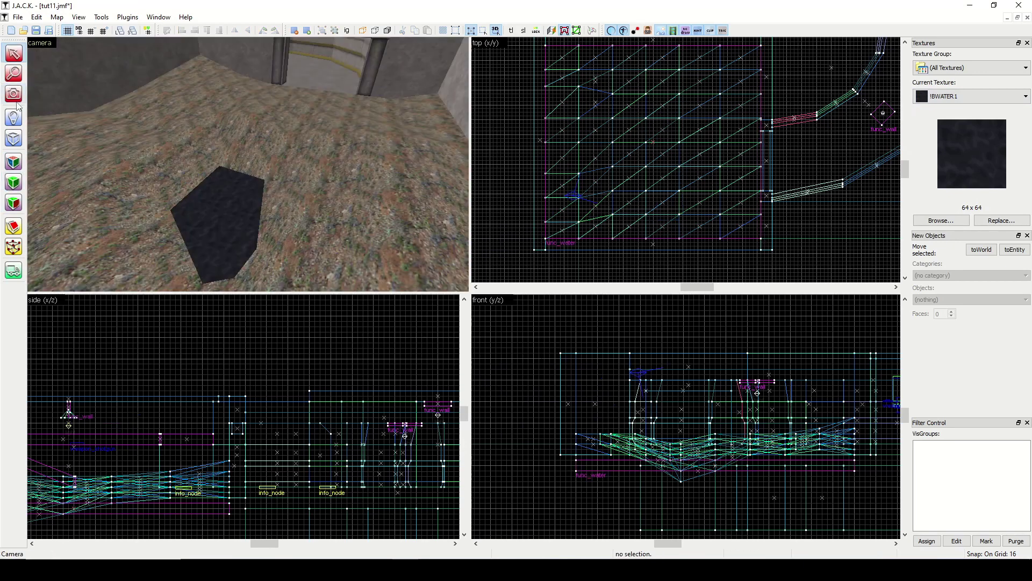
pyautogui.click(15, 97)
pyautogui.moveTo(215, 156); pyautogui.dragTo(349, 99)
pyautogui.click(391, 34)
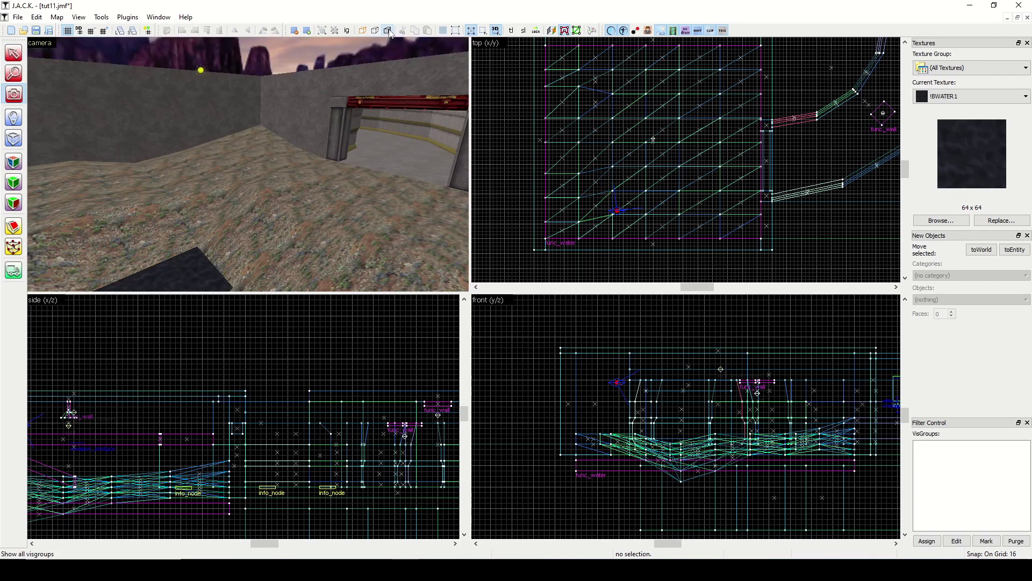
pyautogui.press('d')
pyautogui.moveTo(214, 168); pyautogui.dragTo(248, 161)
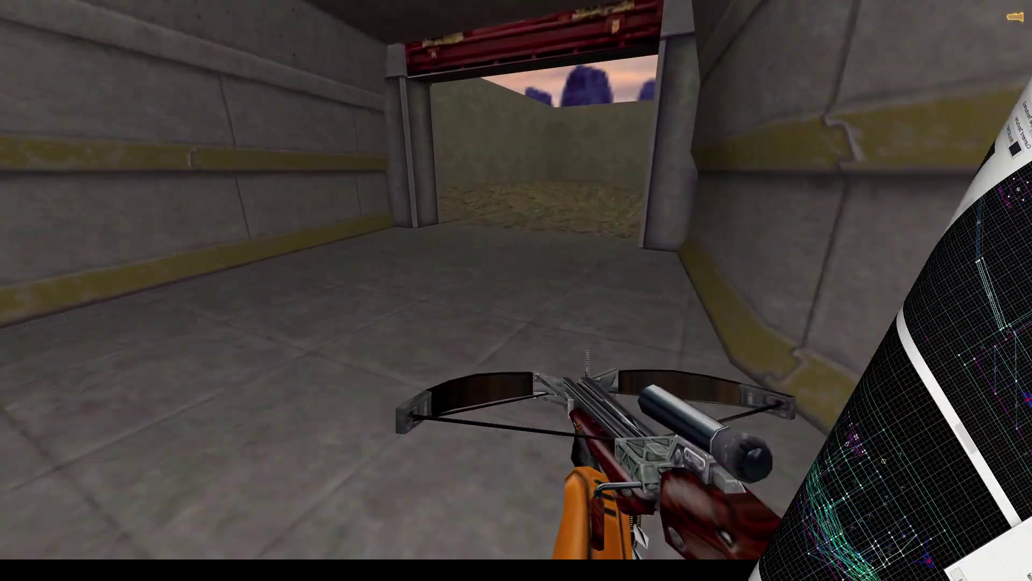
pyautogui.press('w')
pyautogui.press('w')
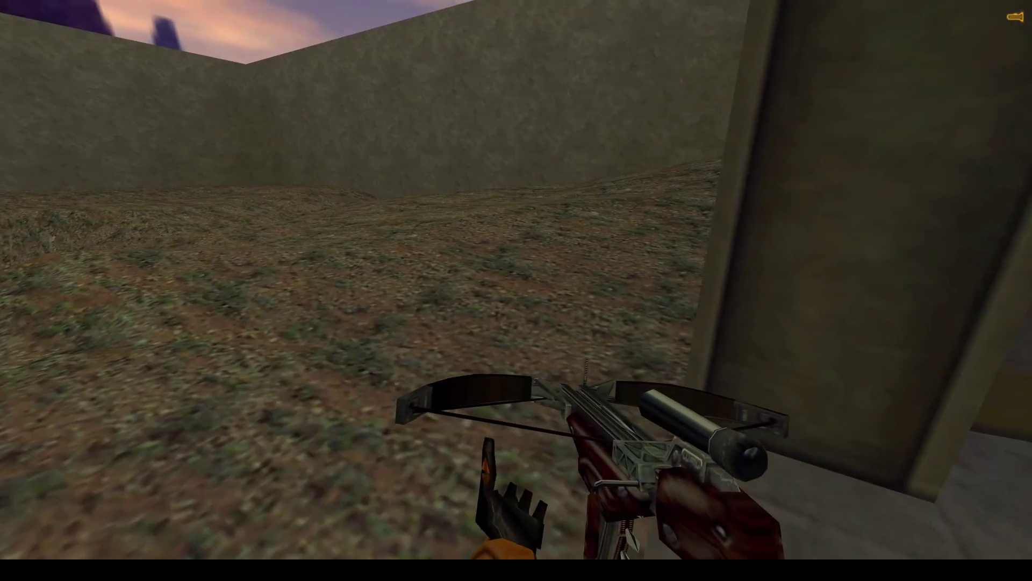
pyautogui.press('w')
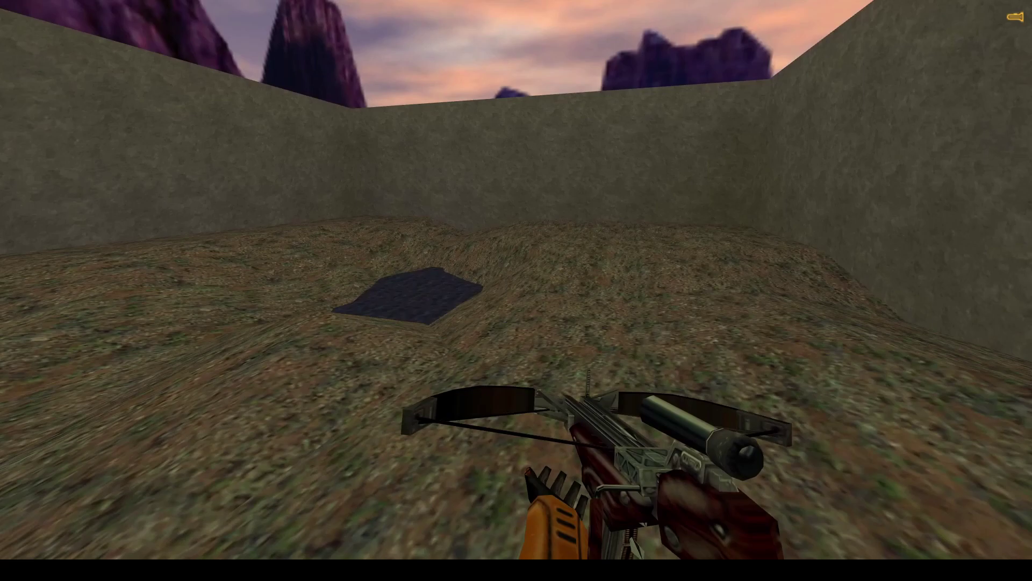
pyautogui.press('d')
pyautogui.press('d')
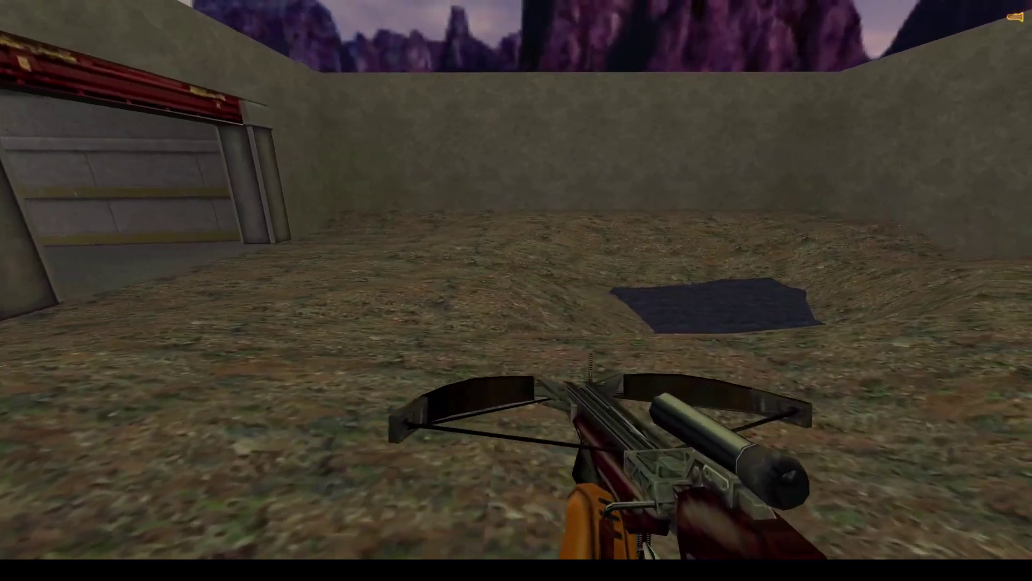
pyautogui.press('w')
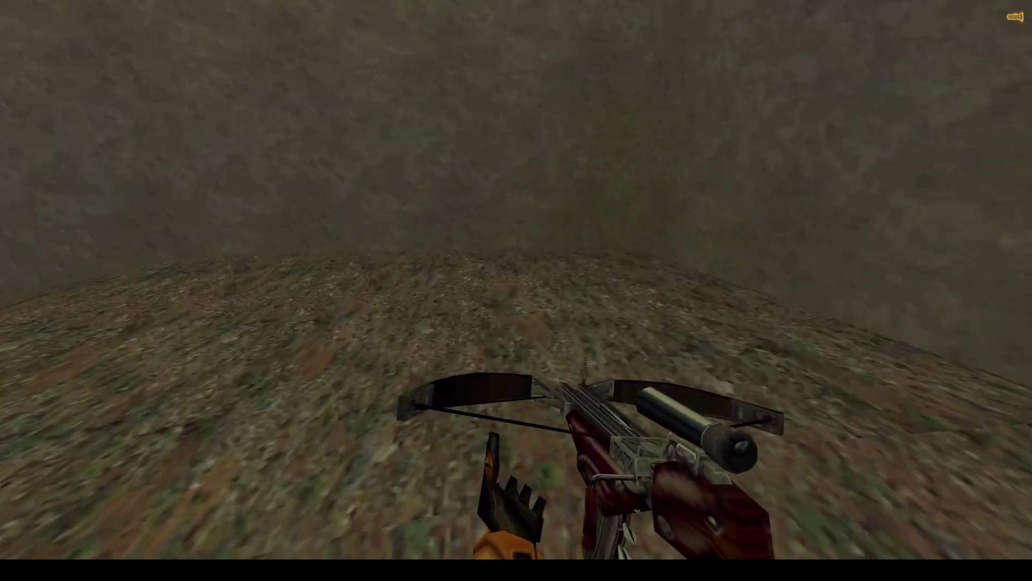
pyautogui.press('w')
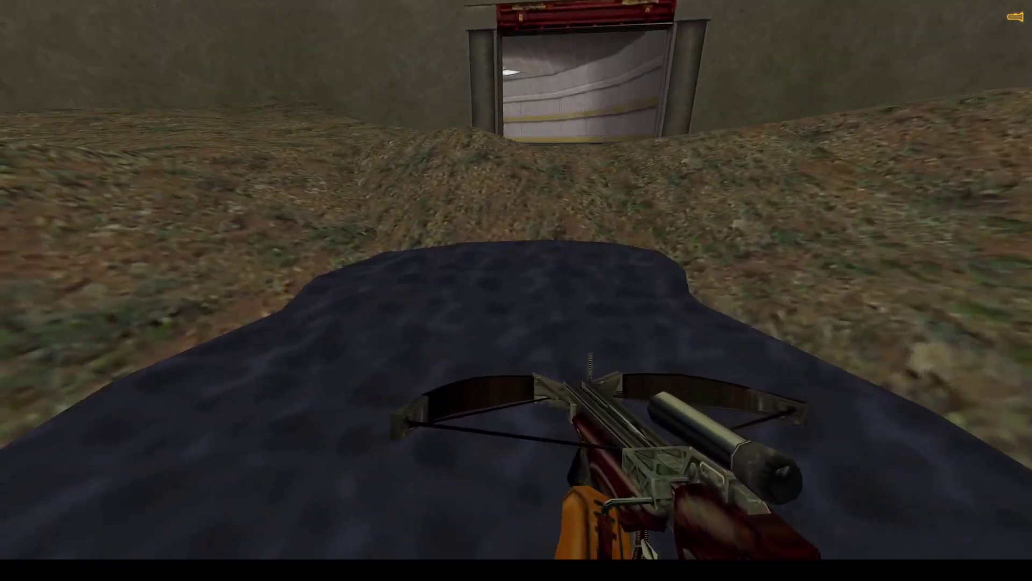
pyautogui.press('w')
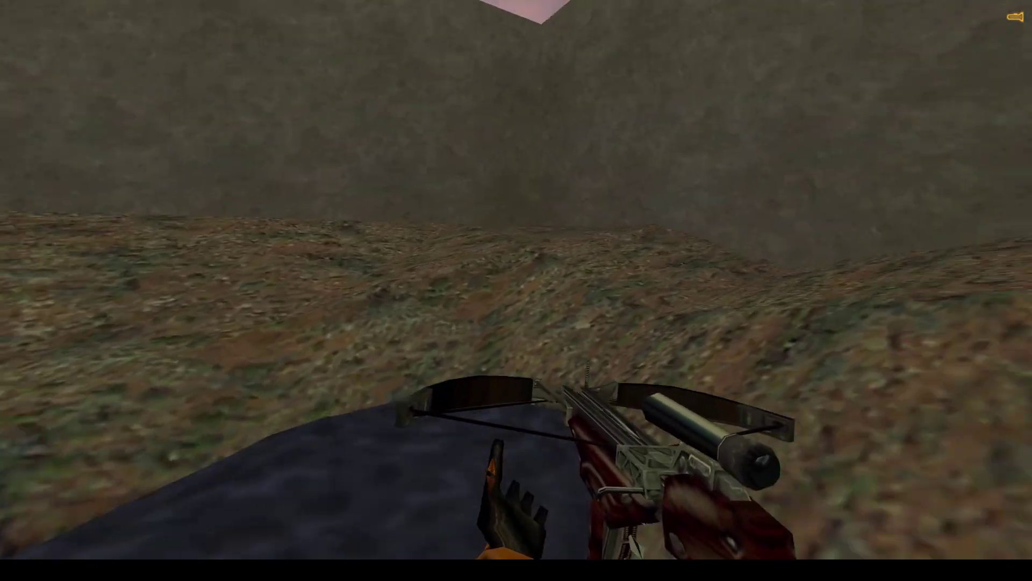